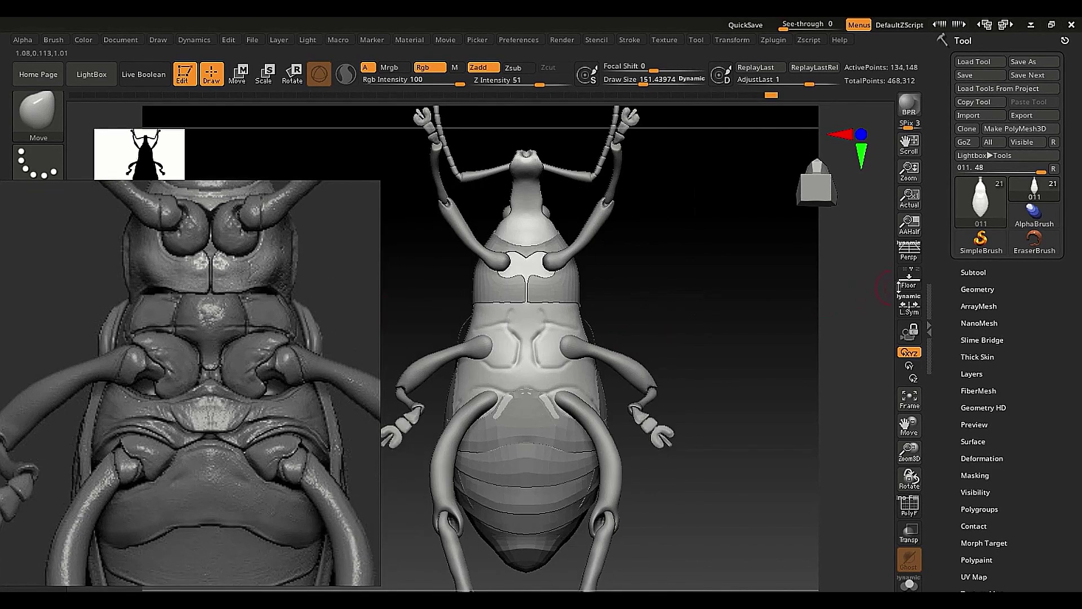
Append a Sphere3D primitive as a new subtool of the beetle model.
key(shift)
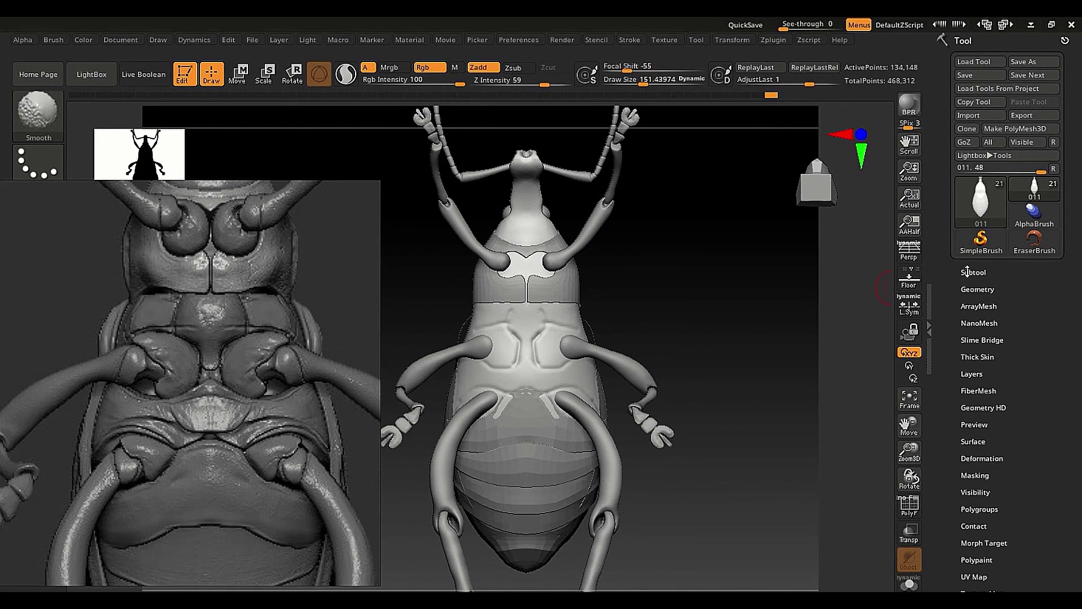
click(967, 272)
drag(942, 420, 948, 323)
click(1015, 234)
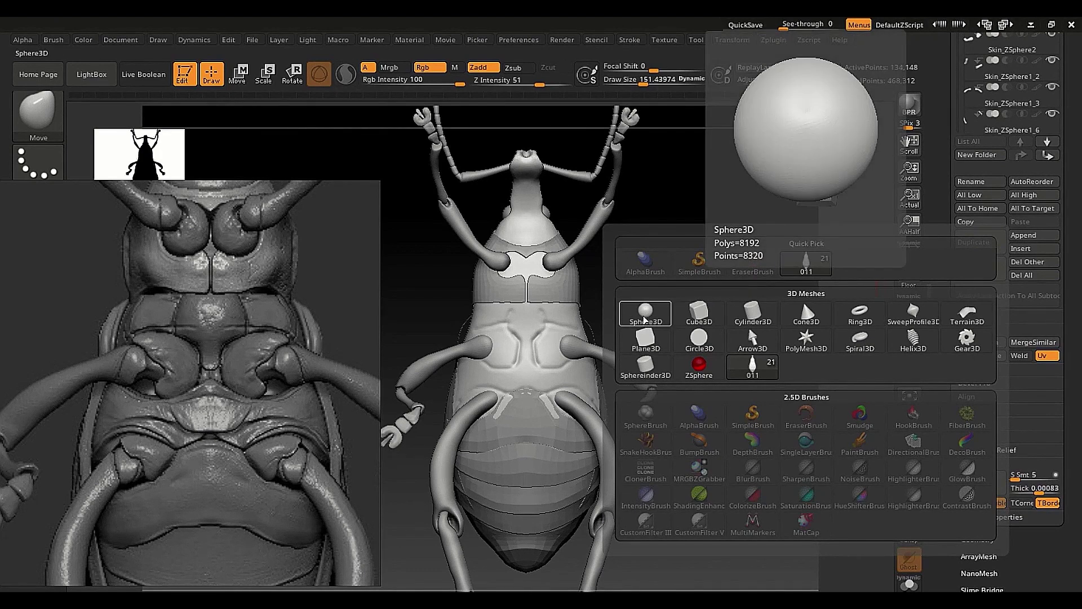
click(645, 320)
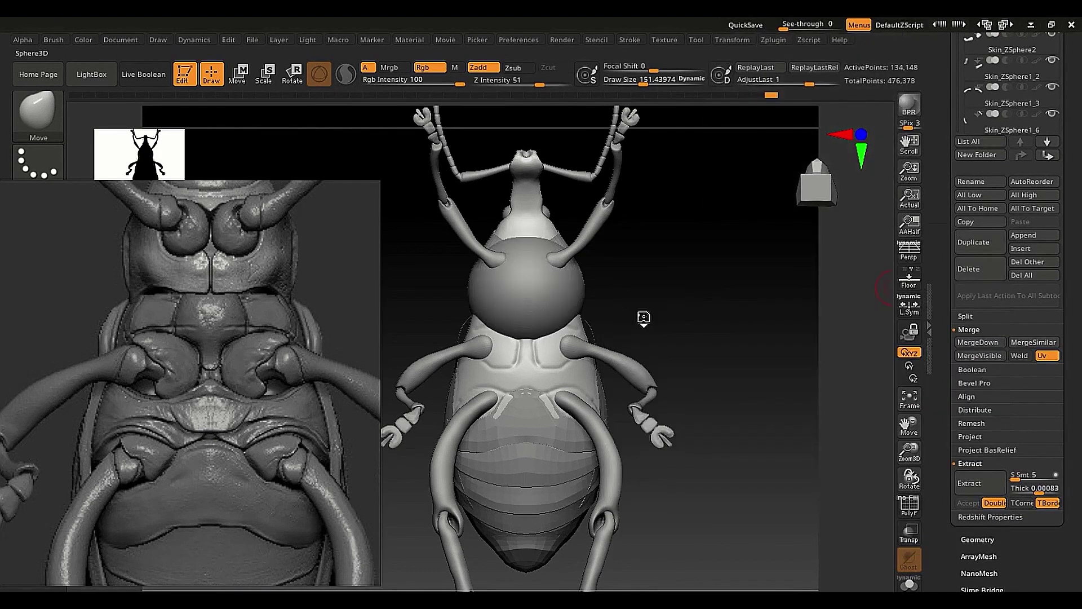
Select the appended sphere, move it out beside the thorax and scale it down to roughly the thickness of the leg joint.
alt+click(529, 288)
key(r)
drag(535, 285, 556, 295)
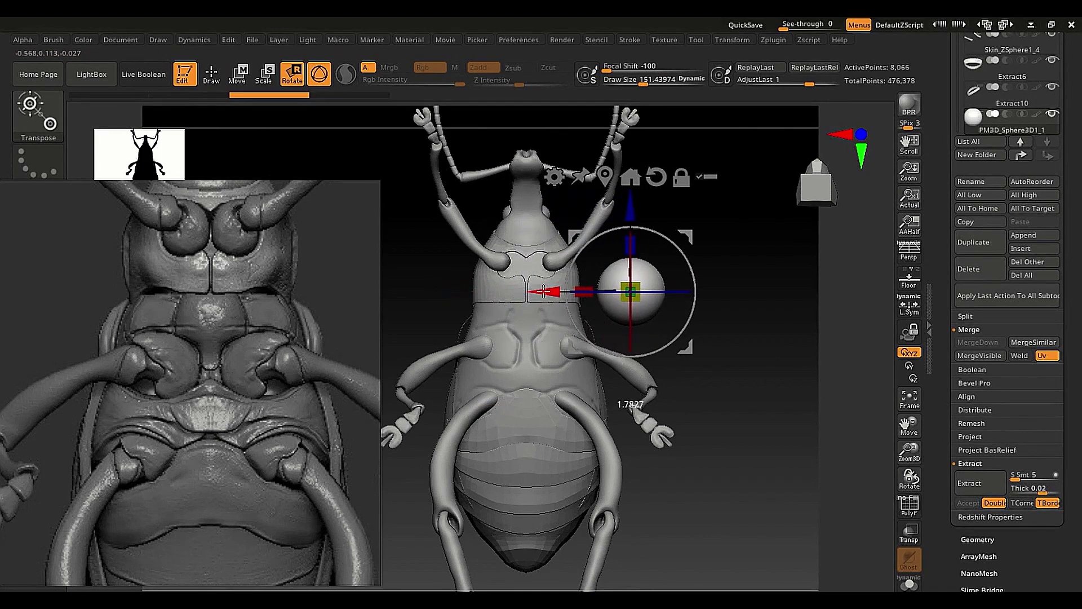
ctrl+right_drag(655, 267, 651, 327)
drag(639, 305, 605, 322)
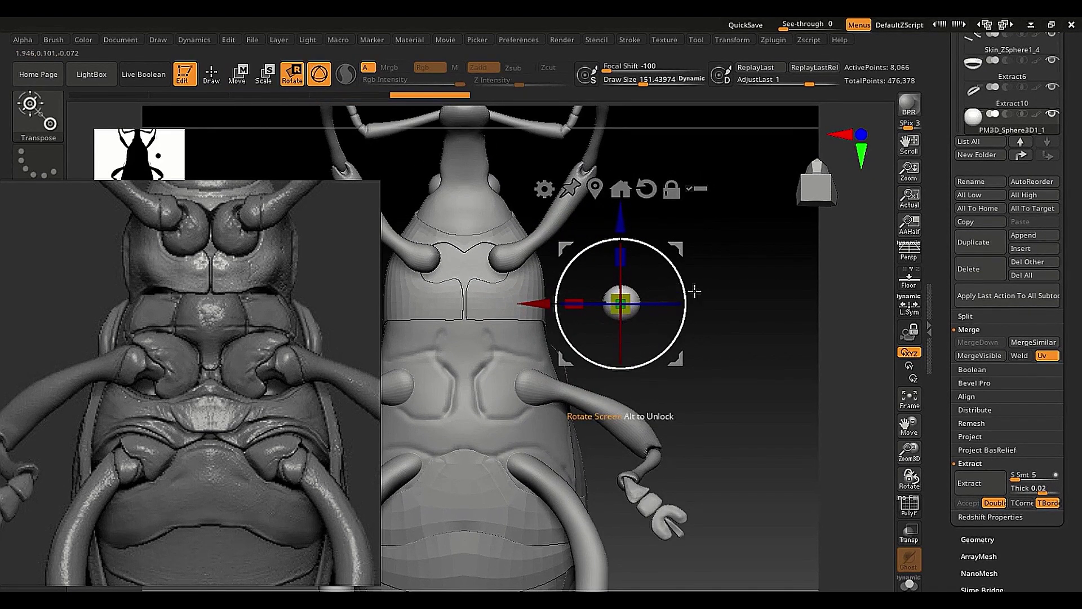
Move the small sphere onto the surface of the thorax underside near the front legs.
drag(694, 289, 468, 275)
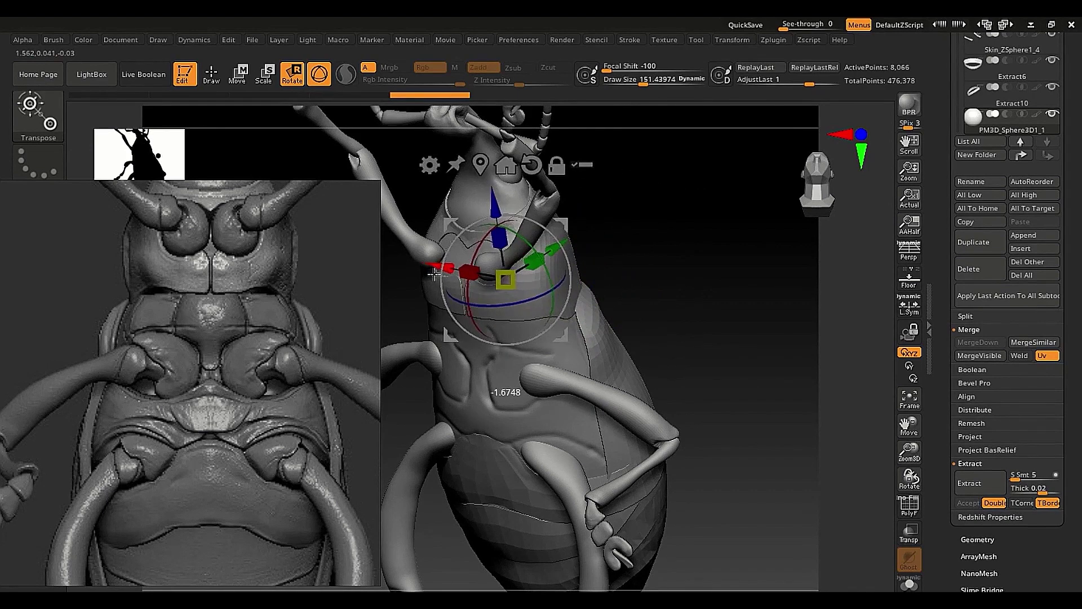
drag(556, 251, 511, 280)
drag(592, 264, 654, 261)
right_drag(326, 251, 4, 589)
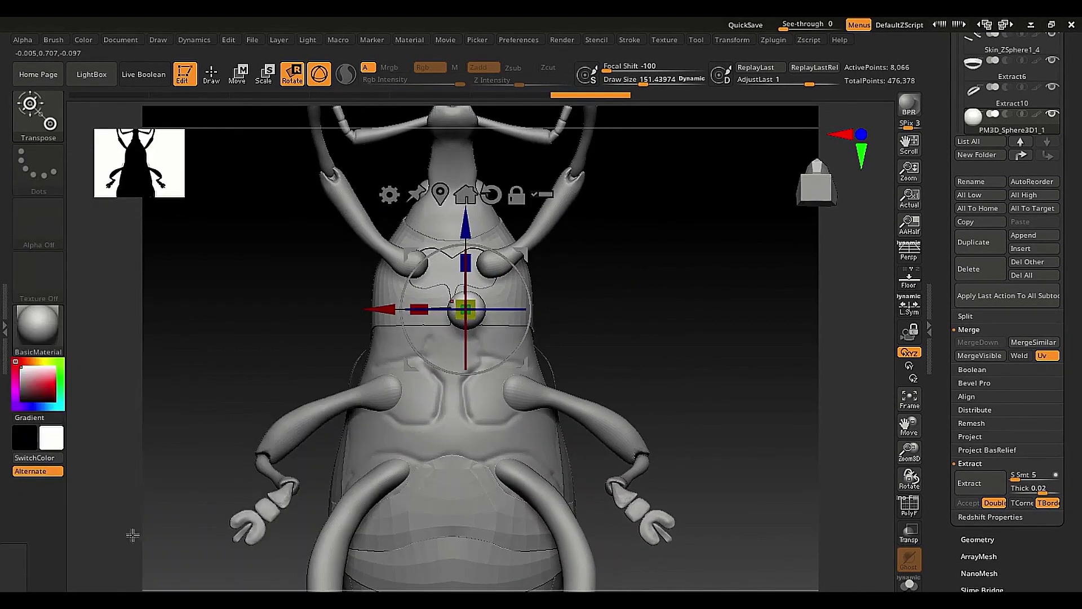
key(q)
Set See-through to 58 and reframe the floating reference image so the beetle's whole underside view shows.
click(119, 44)
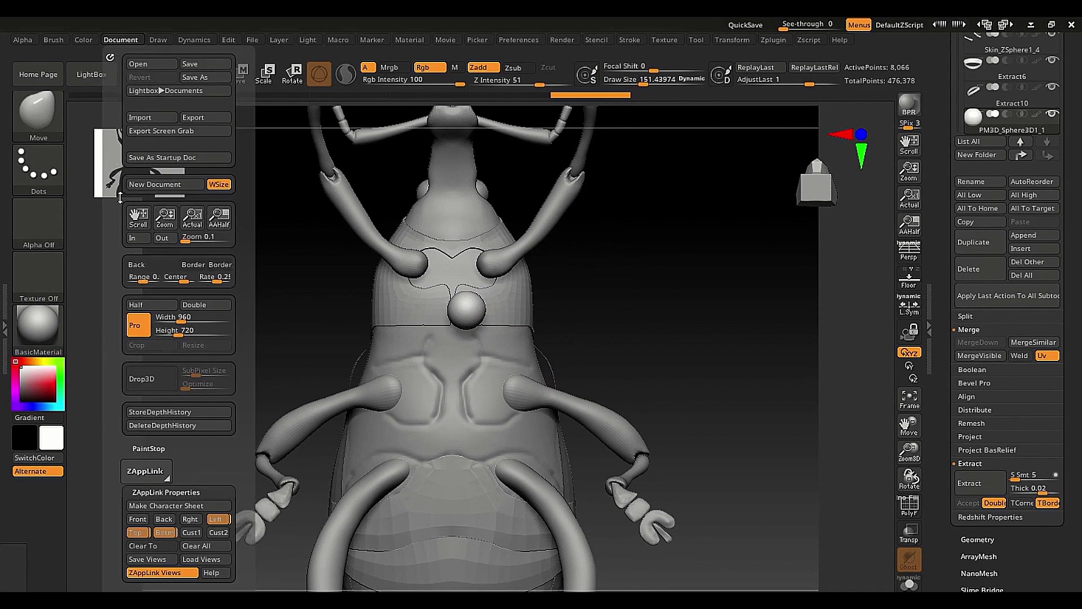
drag(112, 342, 112, 289)
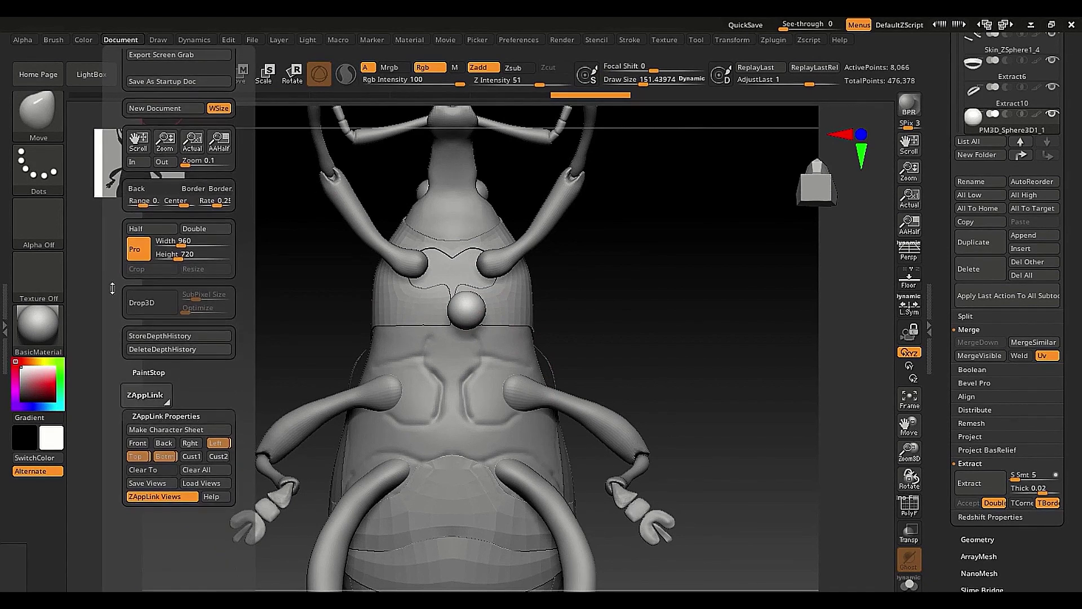
click(165, 456)
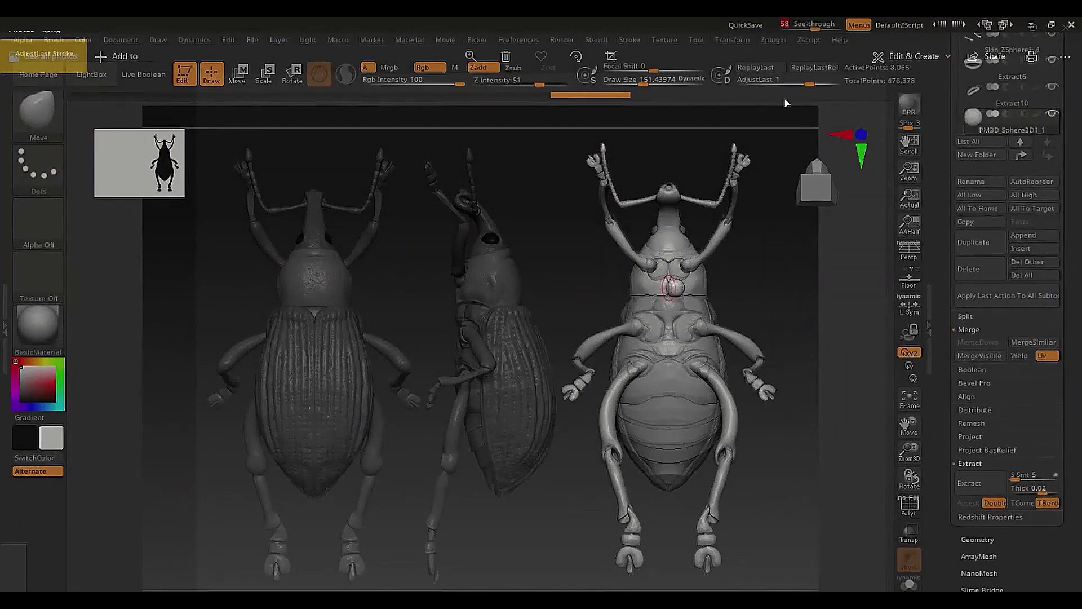
key(w)
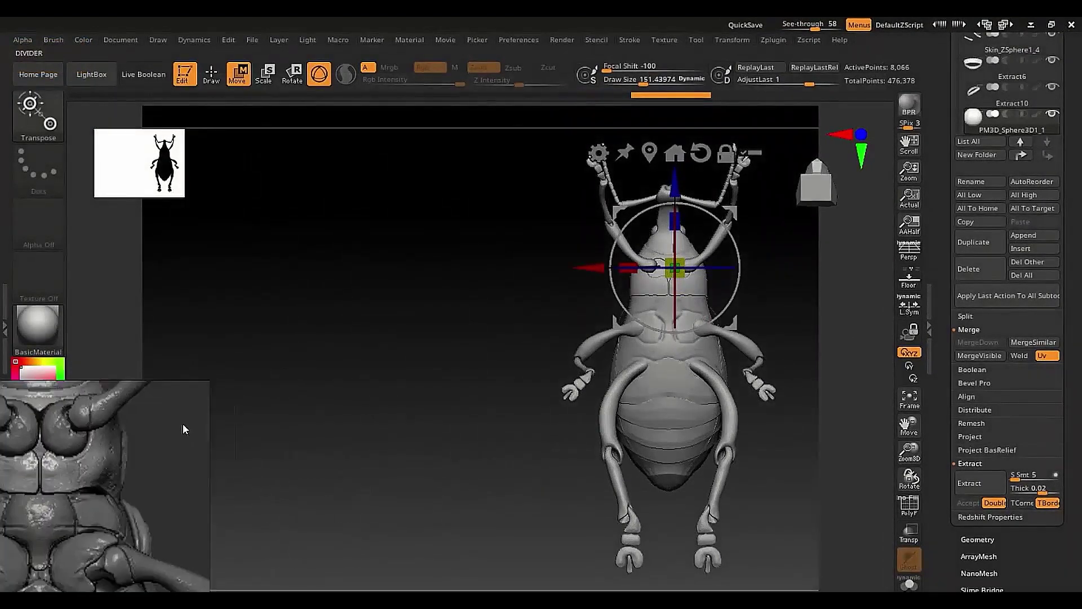
right_drag(479, 164, 502, 111)
scroll(430, 124, down, 3)
middle_drag(431, 124, 361, 226)
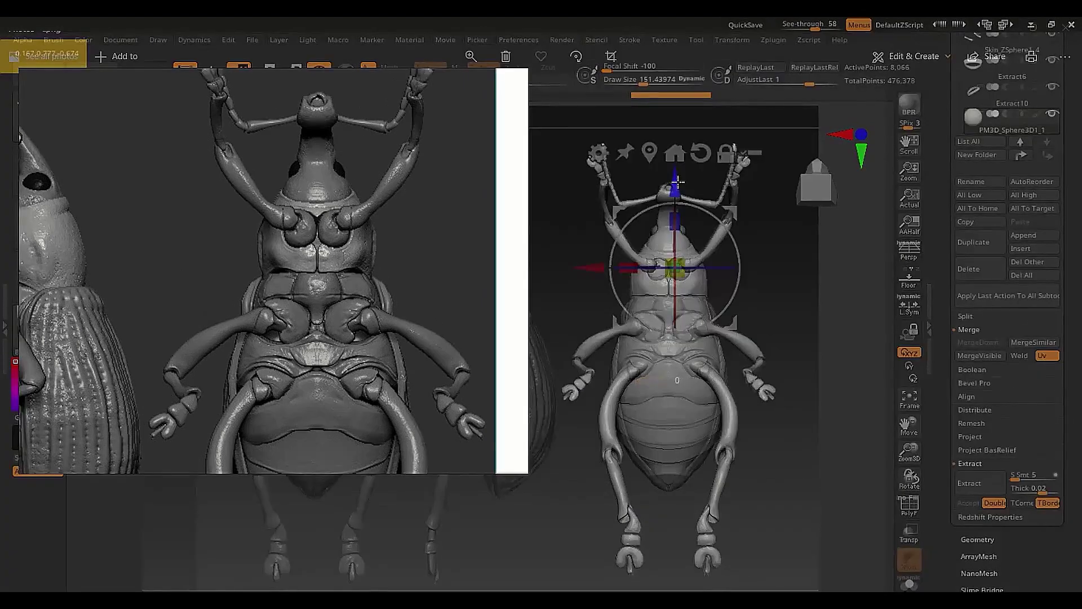
Move the sphere to the inner end of one front leg on the thorax underside.
drag(676, 185, 678, 185)
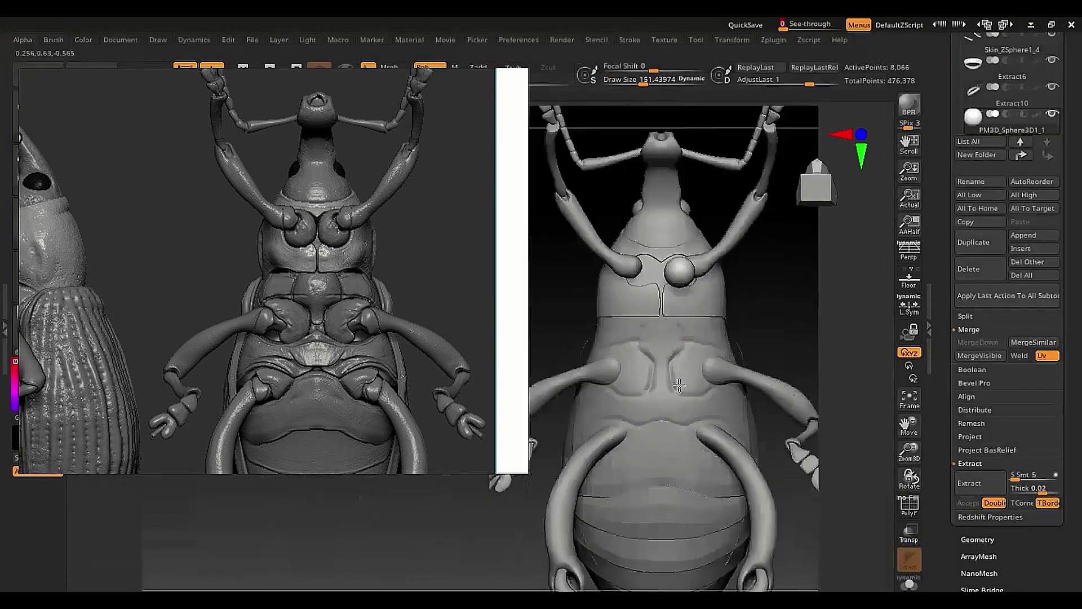
ctrl+right_drag(679, 385, 691, 541)
ctrl+right_drag(684, 330, 686, 468)
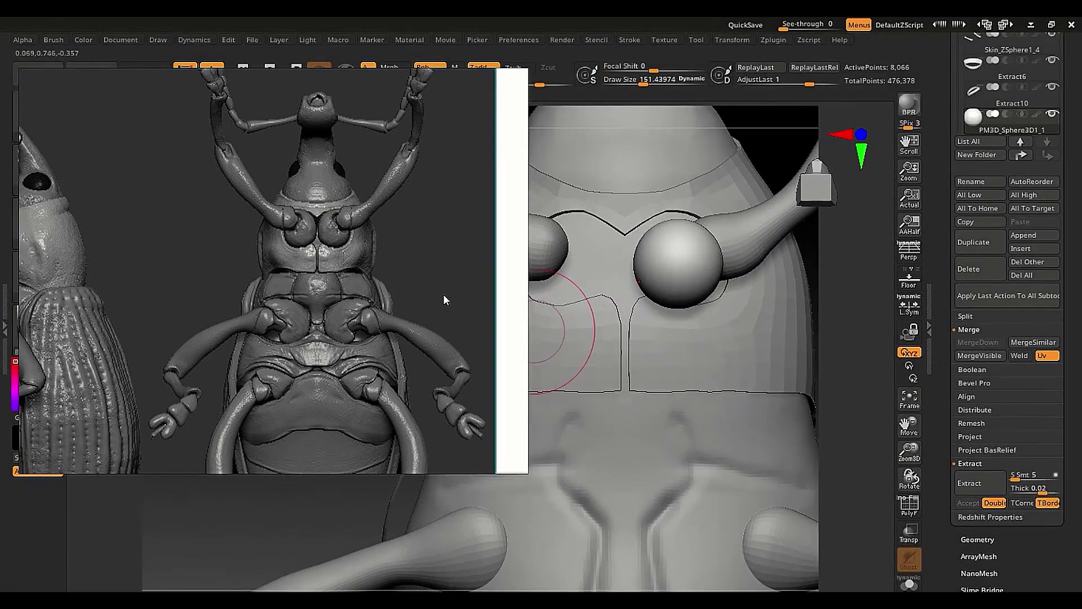
Shift the reference image aside and move the sphere along Y so it sinks into the thorax at the front leg joint.
right_drag(438, 304, 318, 376)
right_drag(536, 333, 551, 312)
ctrl+right_drag(684, 242, 715, 267)
key(w)
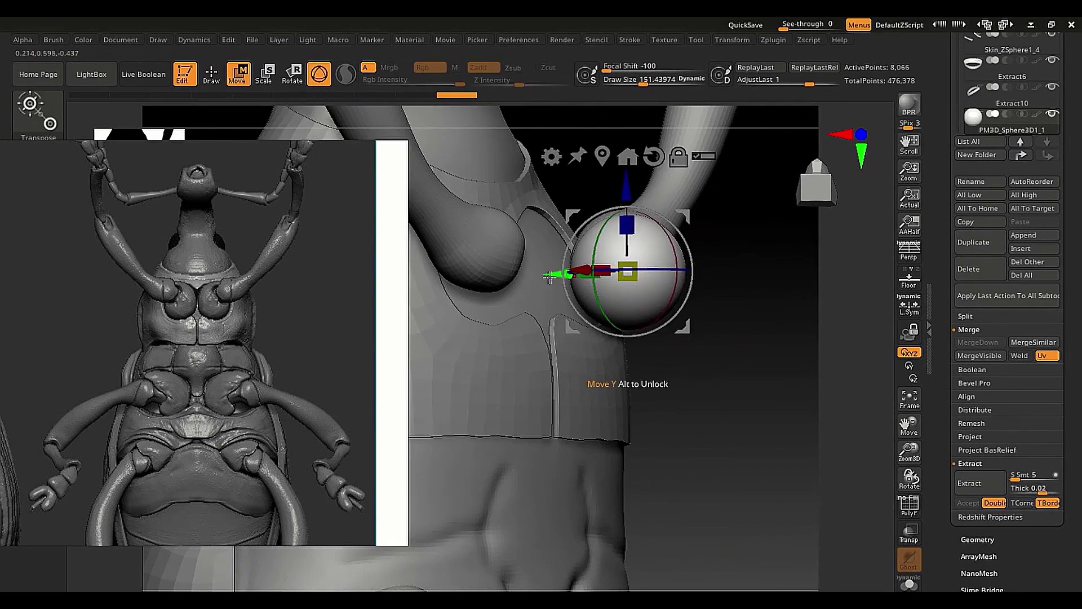
drag(550, 276, 494, 274)
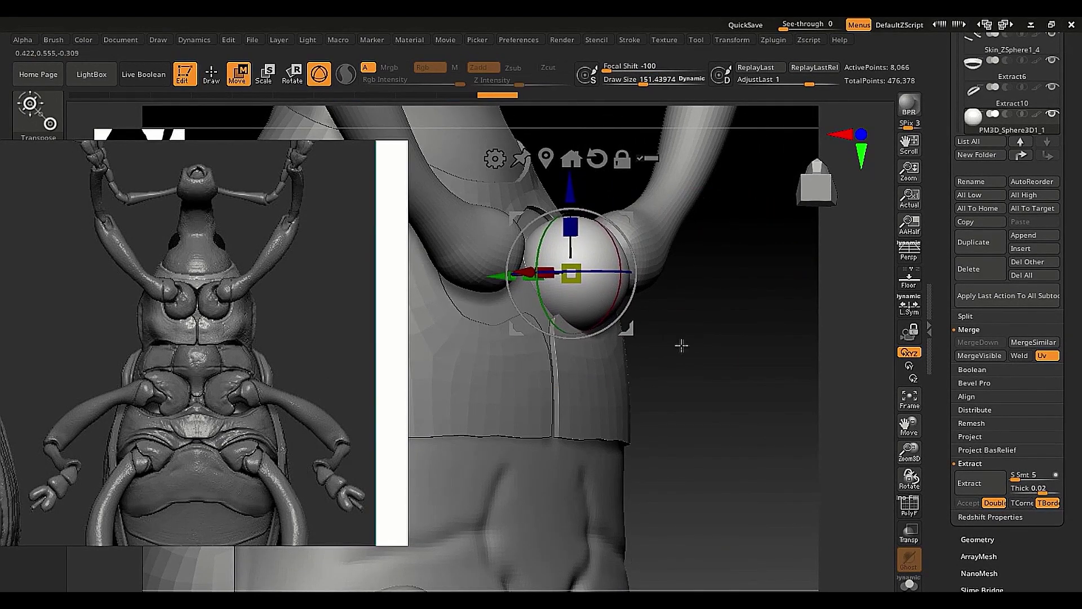
drag(681, 345, 623, 310)
key(q)
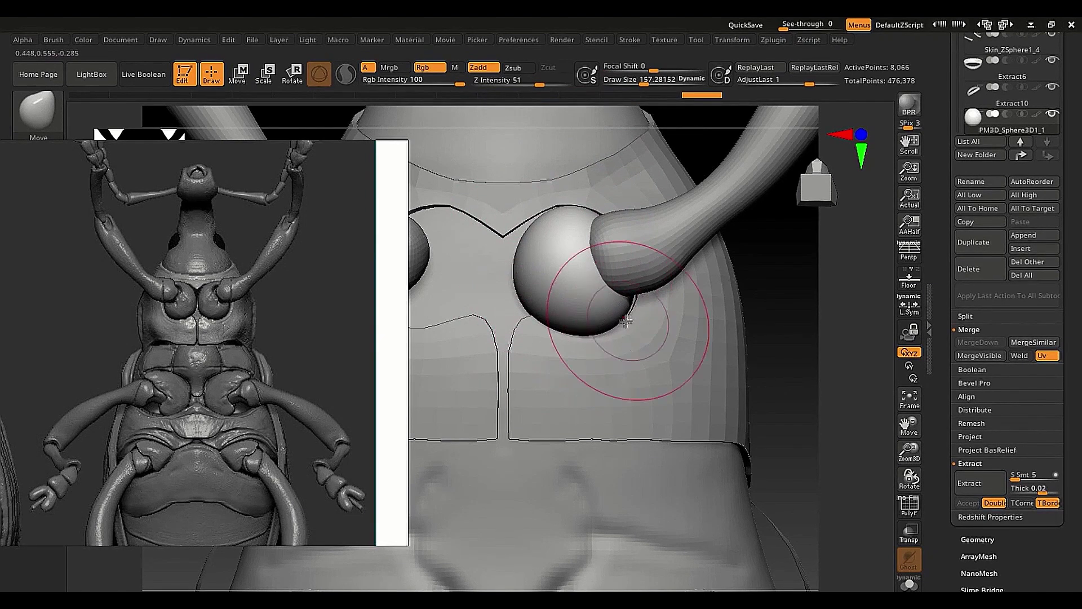
Reshape the sphere into a slightly elongated oval around the front leg joint with the Move brush.
right_drag(625, 321, 550, 275)
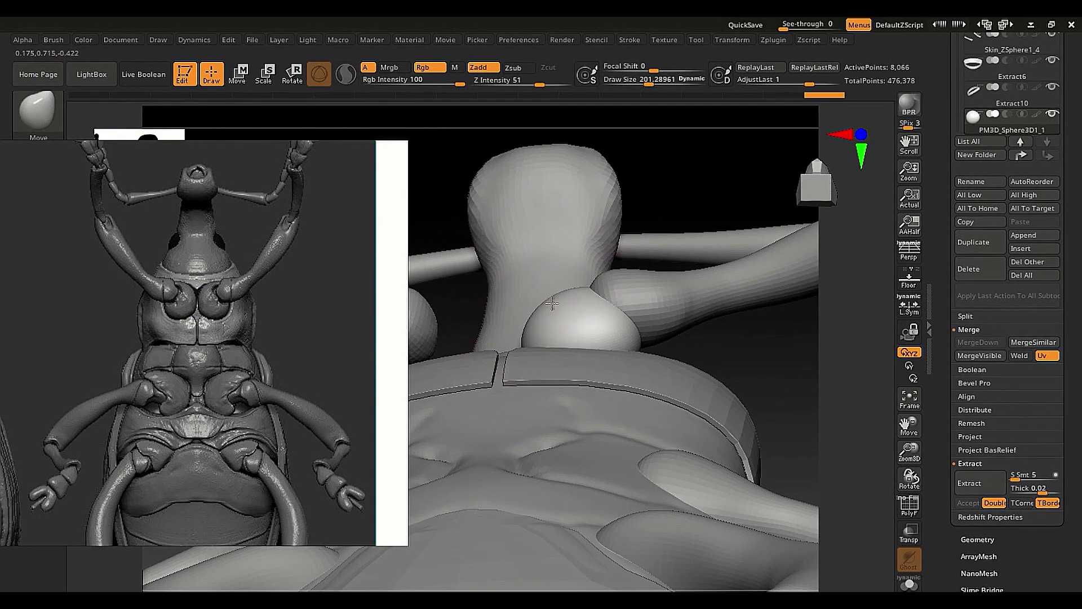
right_drag(558, 309, 569, 302)
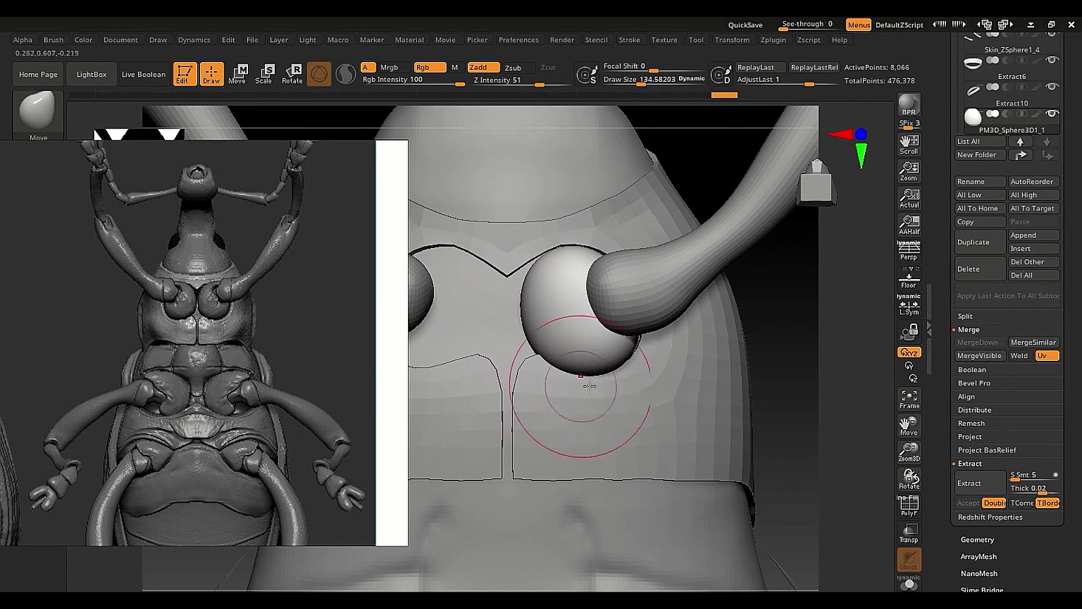
key(s)
drag(594, 341, 587, 340)
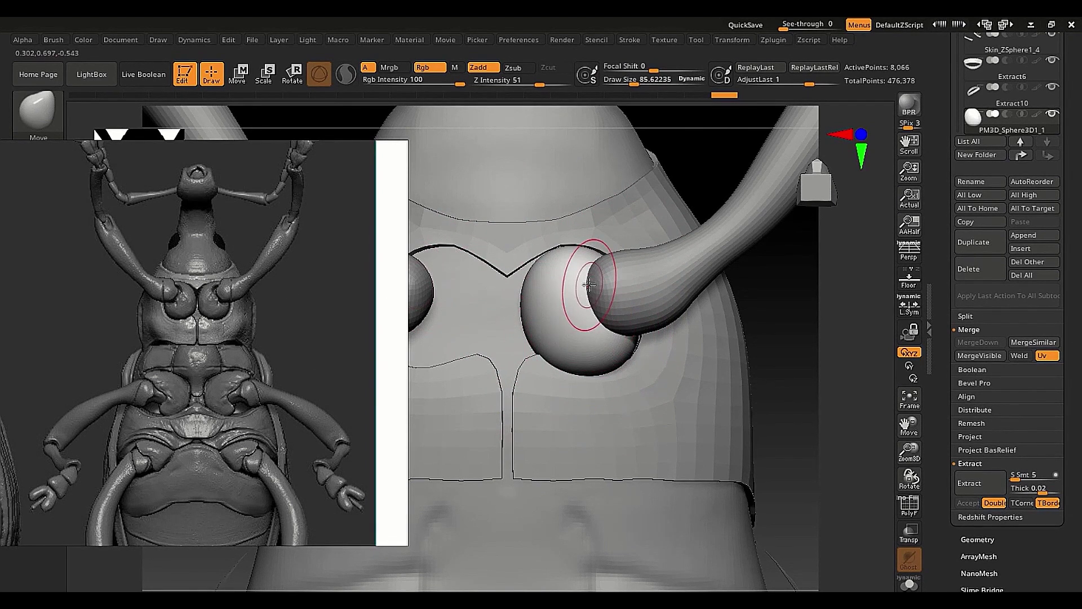
Carve a socket into the isolated sphere where the front leg enters, using the ClayBuildup brush at a draw size of about 48.
key(shift+f)
key(shift+f)
key(s)
drag(587, 299, 582, 297)
key(b)
key(c)
key(b)
key(s)
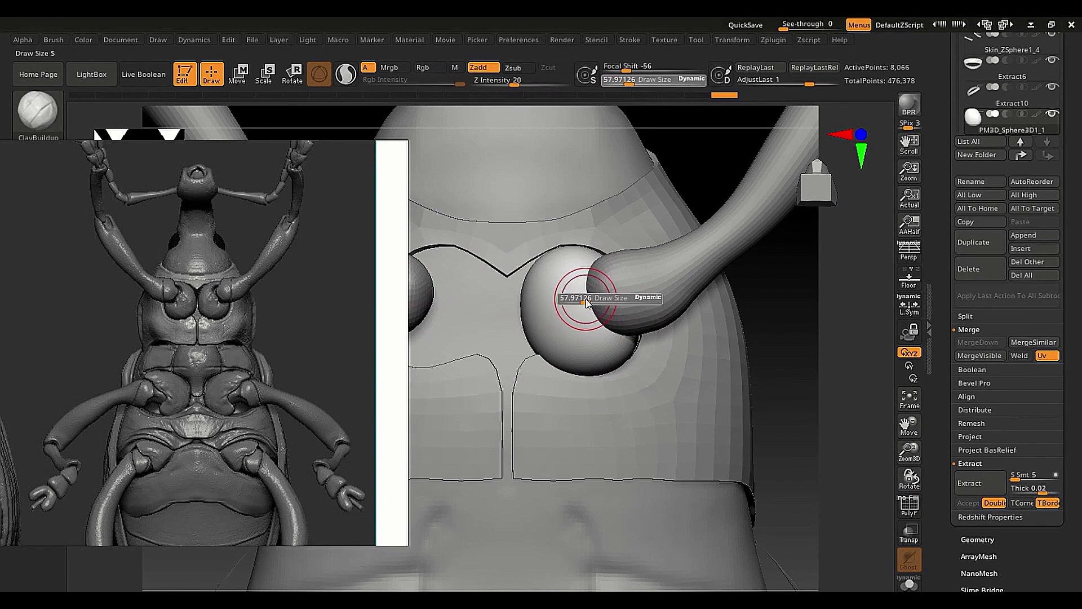
key(shift+s)
key(s)
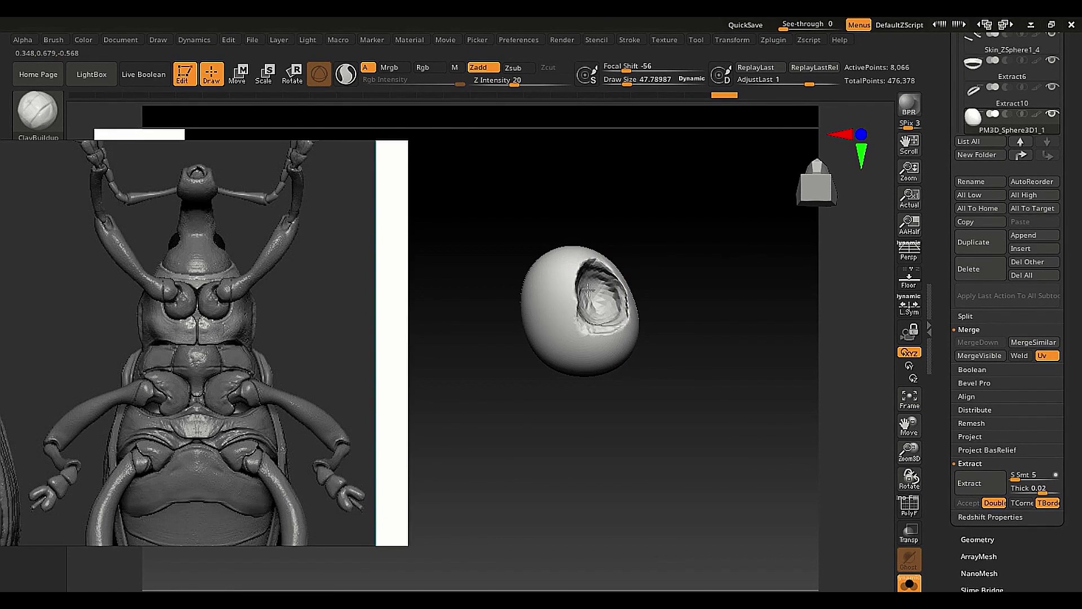
Smooth the carved socket's walls and rim around the front leg joint with the Smooth brush.
key(shift)
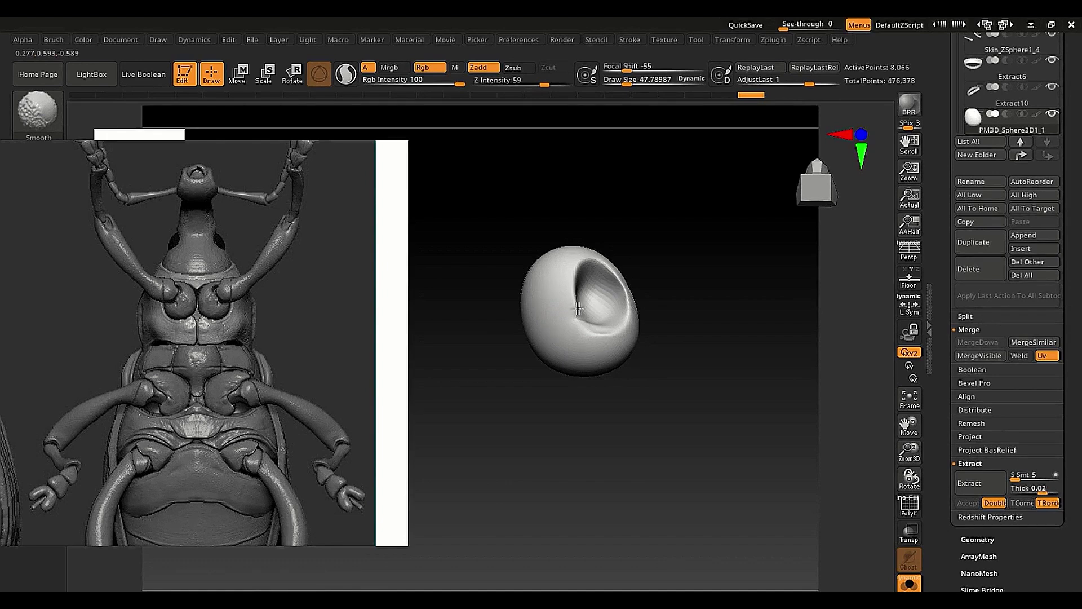
key(s)
drag(591, 303, 594, 302)
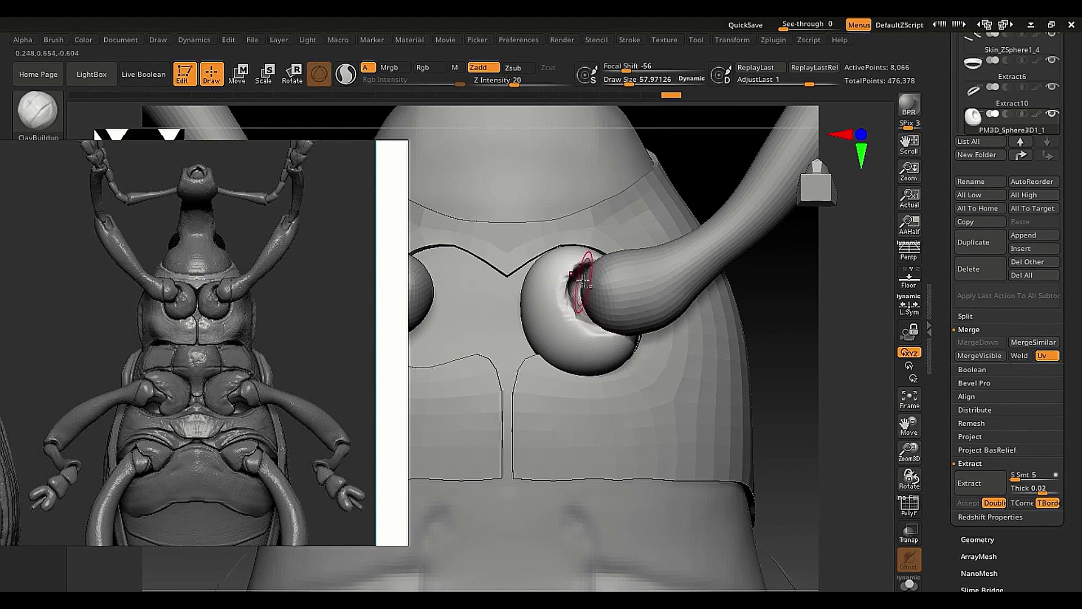
shift+drag(581, 305, 582, 293)
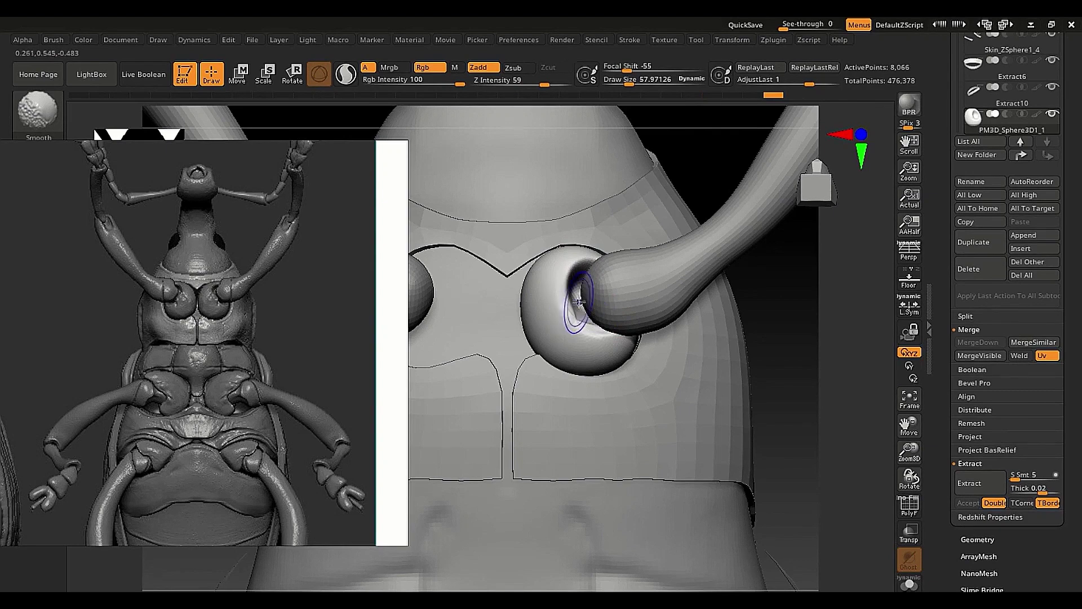
key(s)
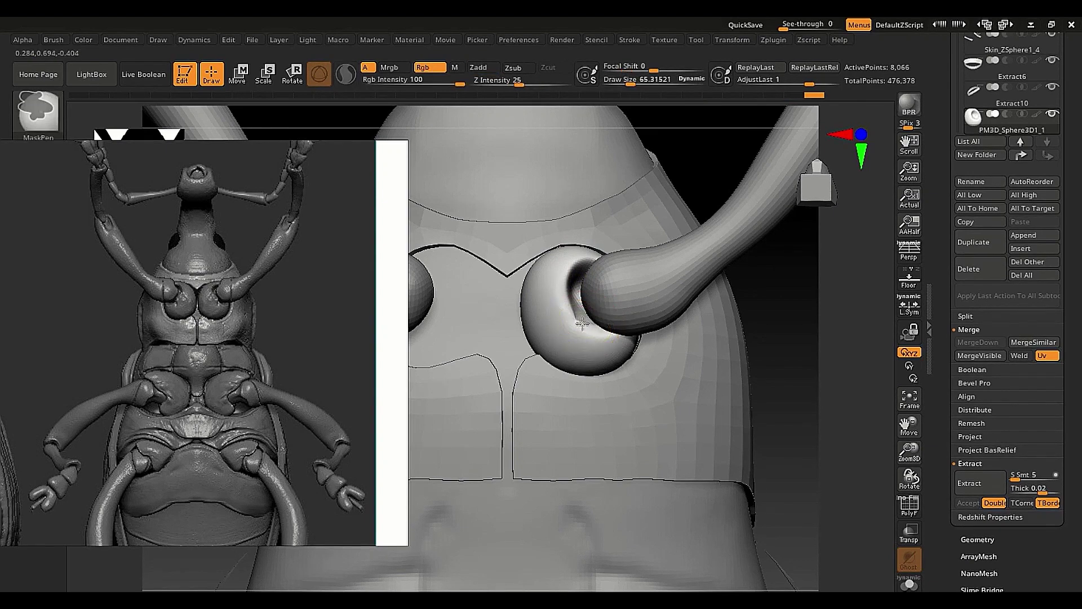
Mirror and weld the socketed sphere so the opposite front leg gets a matching joint.
ctrl+right_drag(584, 324, 584, 299)
drag(942, 367, 944, 249)
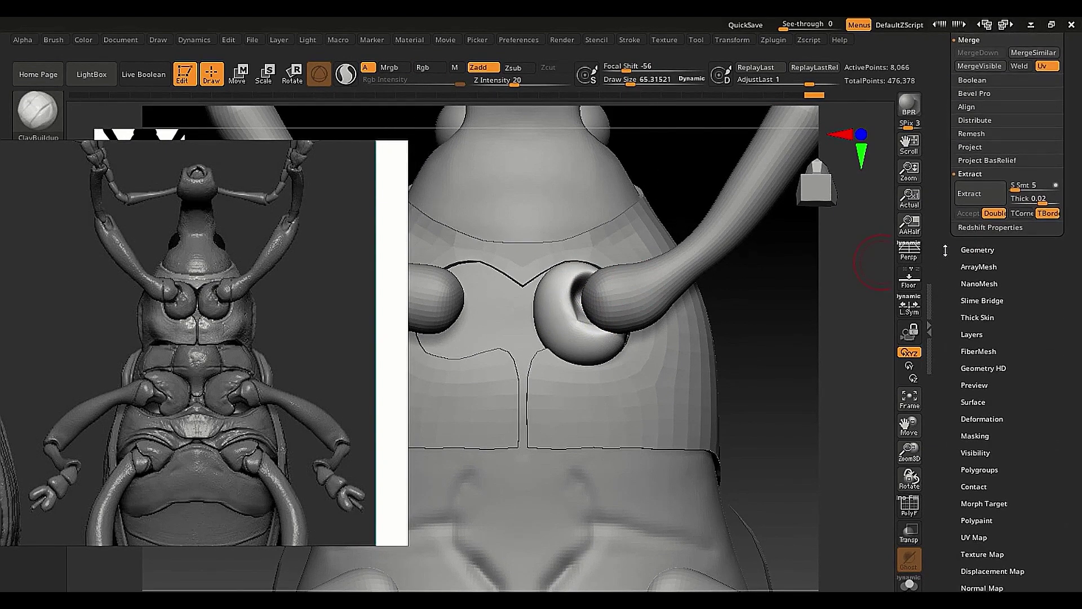
shift+click(964, 251)
drag(943, 346, 942, 225)
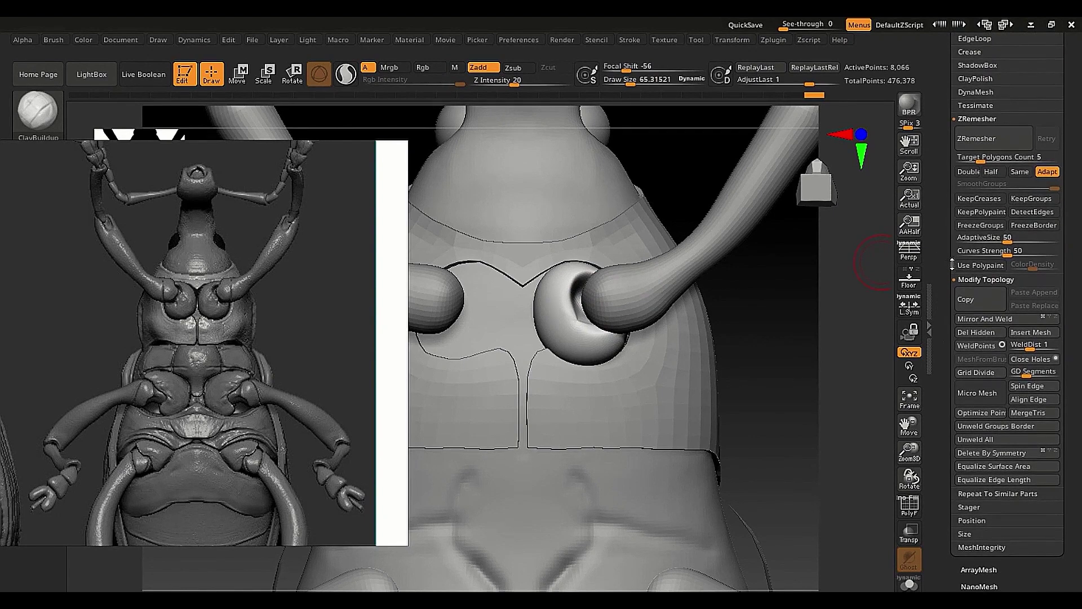
click(972, 319)
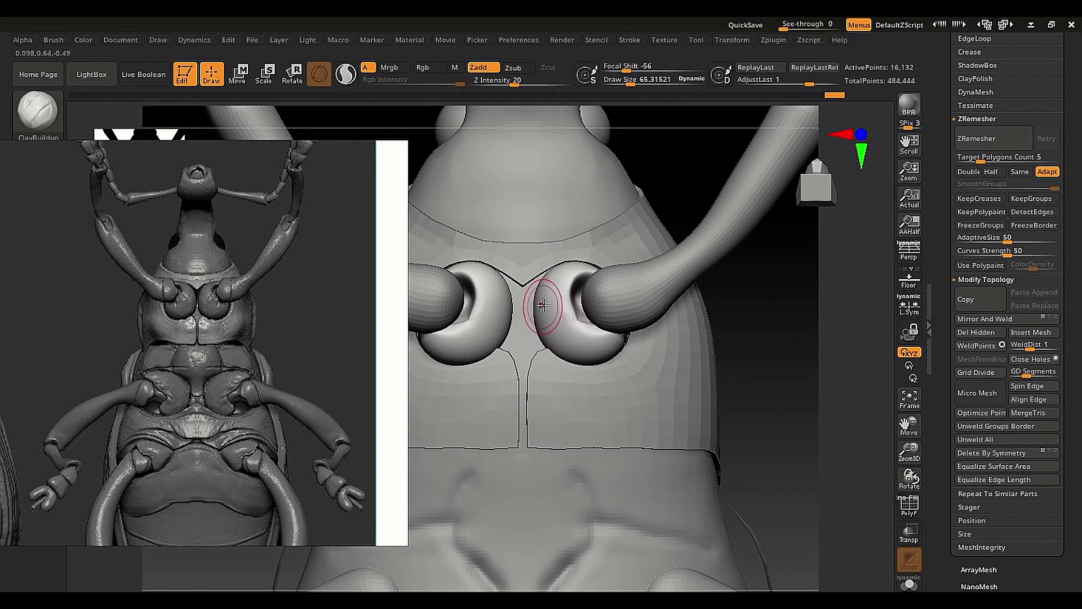
Pull the inner edges of the two front leg joints closer together with the Move brush at a draw size of about 135.
mouse_move(548, 320)
ctrl+right_down()
mouse_move(536, 324)
mouse_move(607, 323)
mouse_move(564, 370)
ctrl+right_up()
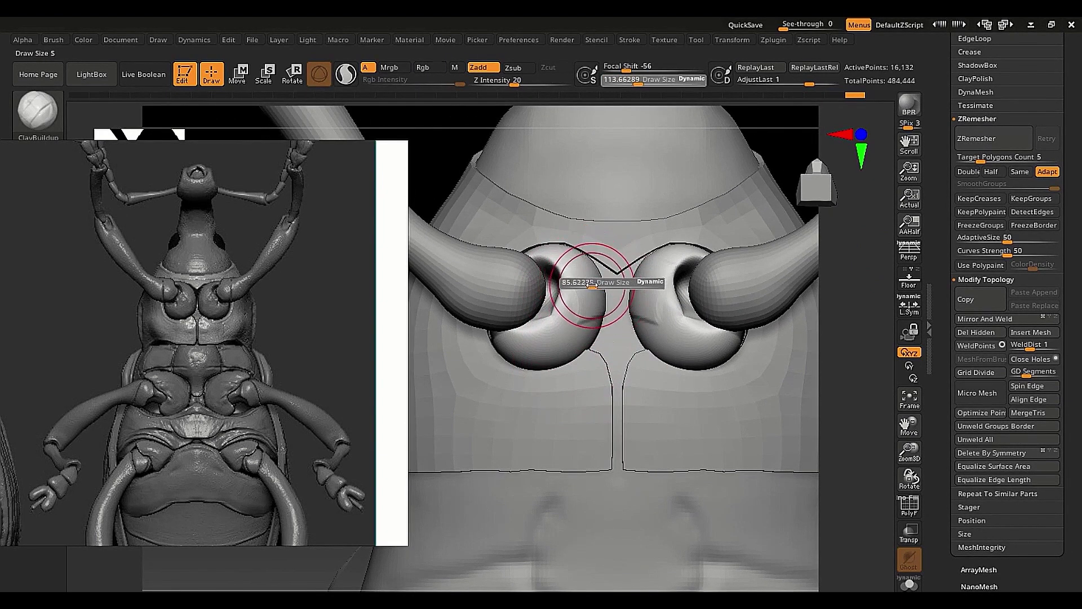
key(b)
key(m)
key(v)
key(s)
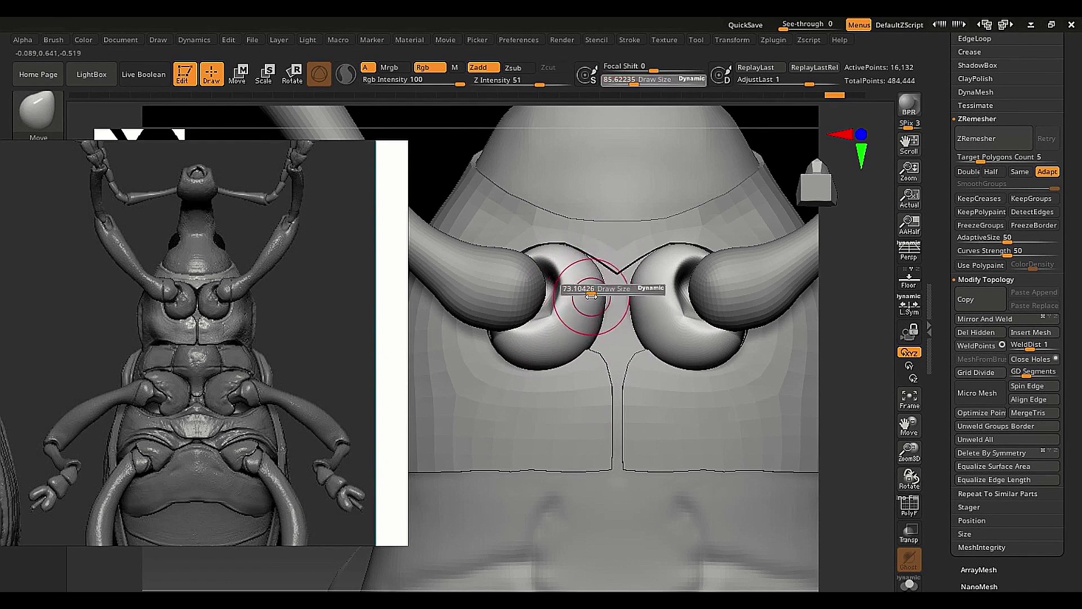
key(s)
drag(593, 328, 601, 328)
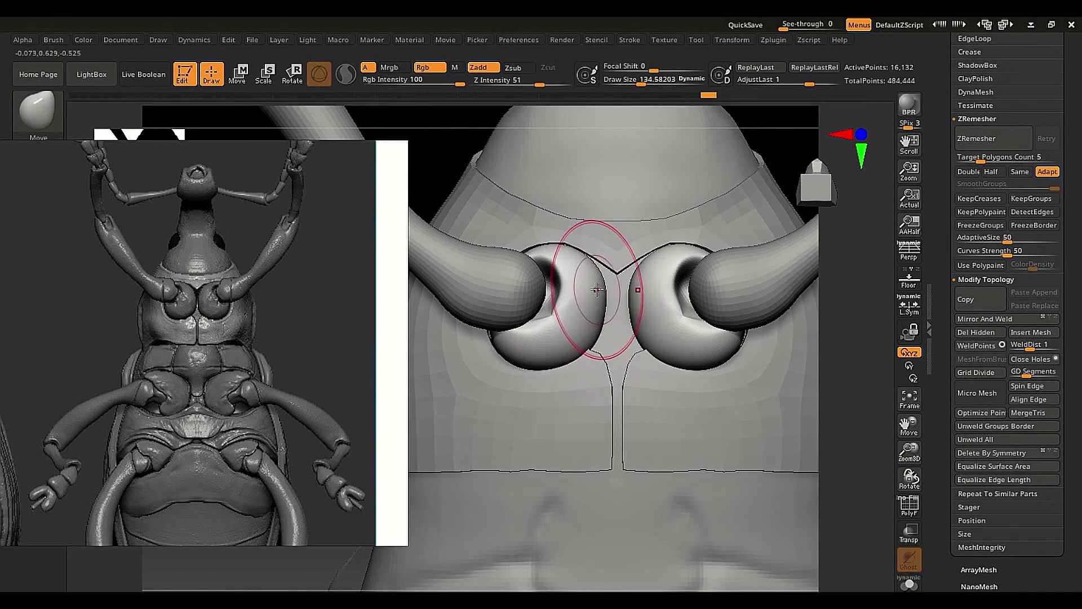
drag(598, 275, 603, 278)
drag(599, 294, 601, 295)
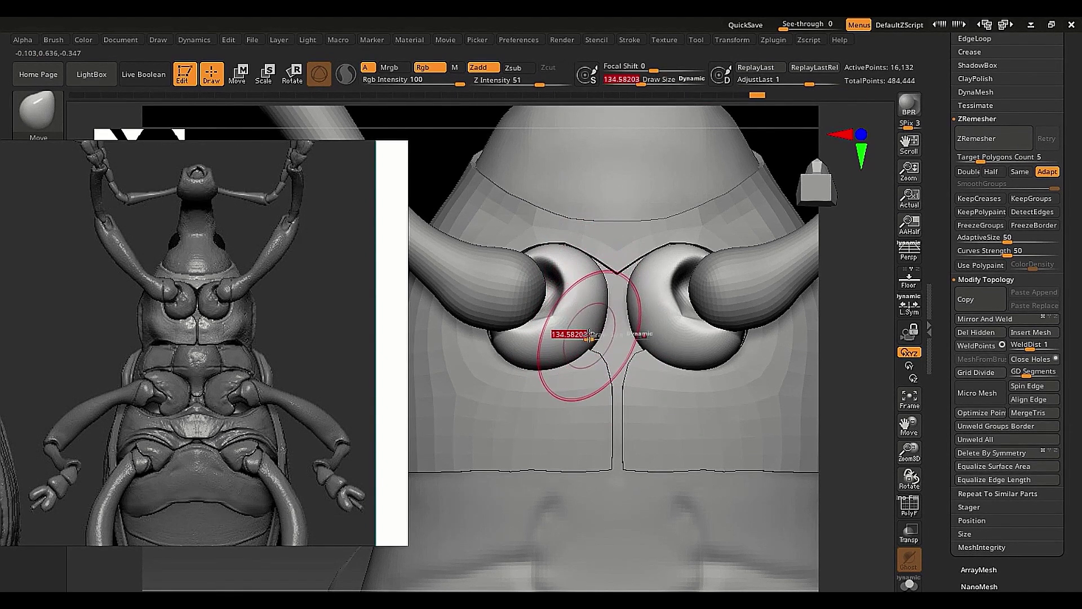
drag(590, 335, 560, 301)
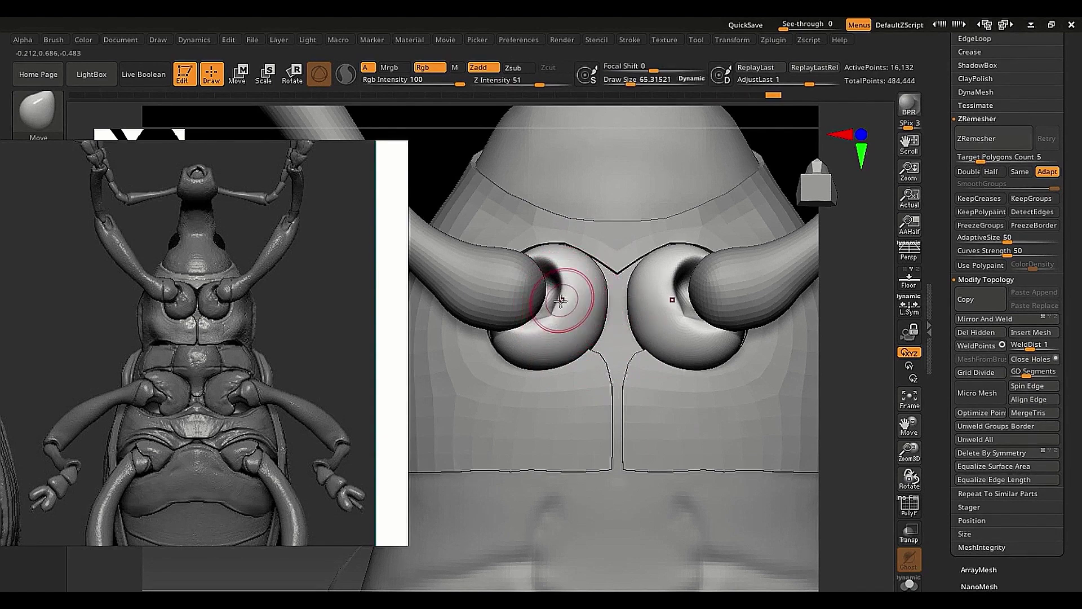
Display the polygon wireframe and smooth the pinched spot at the socket's lower rim with a draw size of about 19.
ctrl+right_drag(564, 299, 575, 437)
key(s)
drag(543, 400, 531, 399)
key(shift+f)
drag(538, 335, 530, 340)
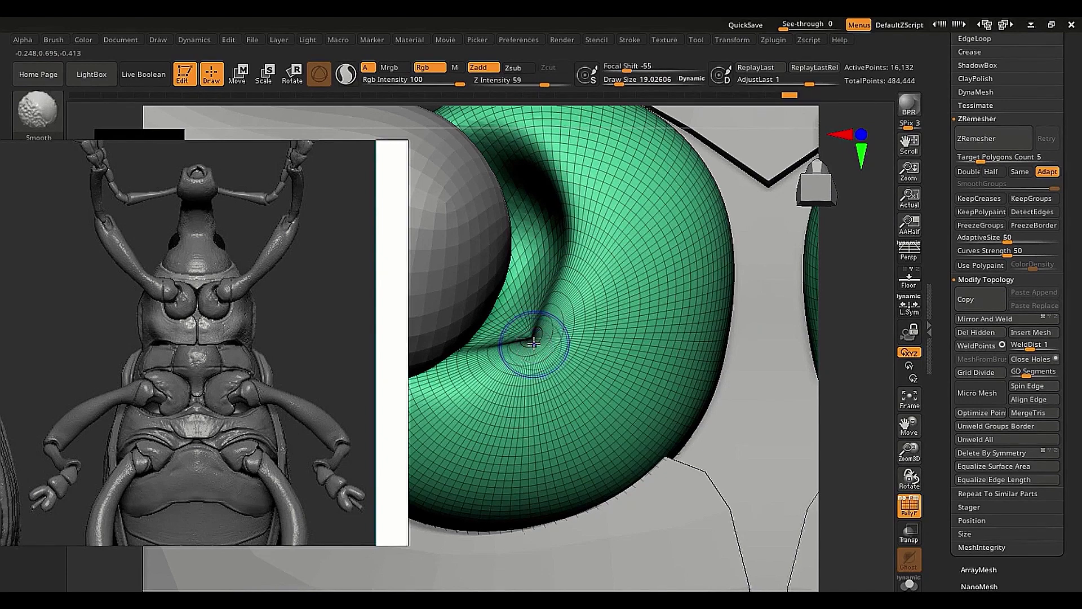
Hide the polygon wireframe and even out the socket's lower rim with the Move brush at a draw size of about 30.
key(shift+f)
key(s)
mouse_move(558, 311)
mouse_down()
mouse_move(569, 312)
mouse_move(546, 303)
mouse_up()
key(s)
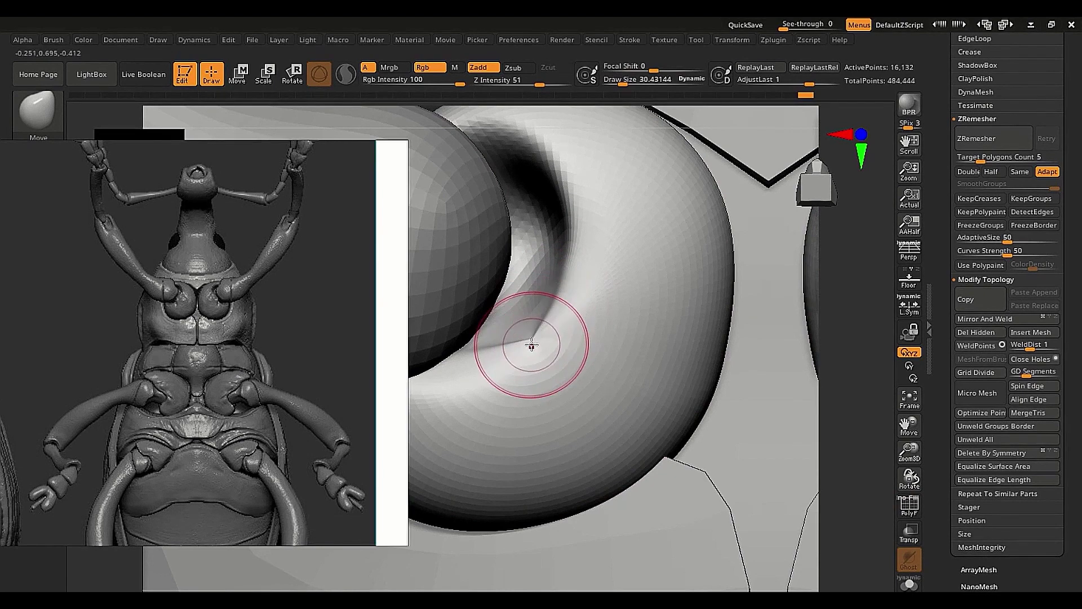
mouse_move(543, 331)
ctrl+right_down()
mouse_move(437, 277)
mouse_move(442, 312)
ctrl+right_up()
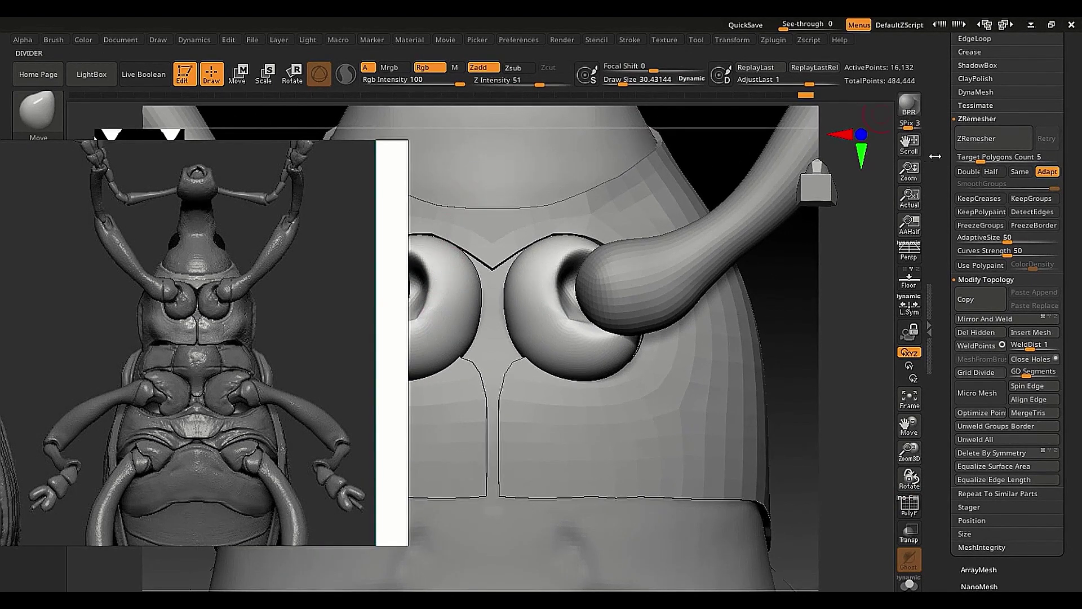
Collapse the ZRemesher settings and expand the DynaMesh settings for the front leg joints.
drag(947, 132, 945, 188)
key(shift)
click(978, 186)
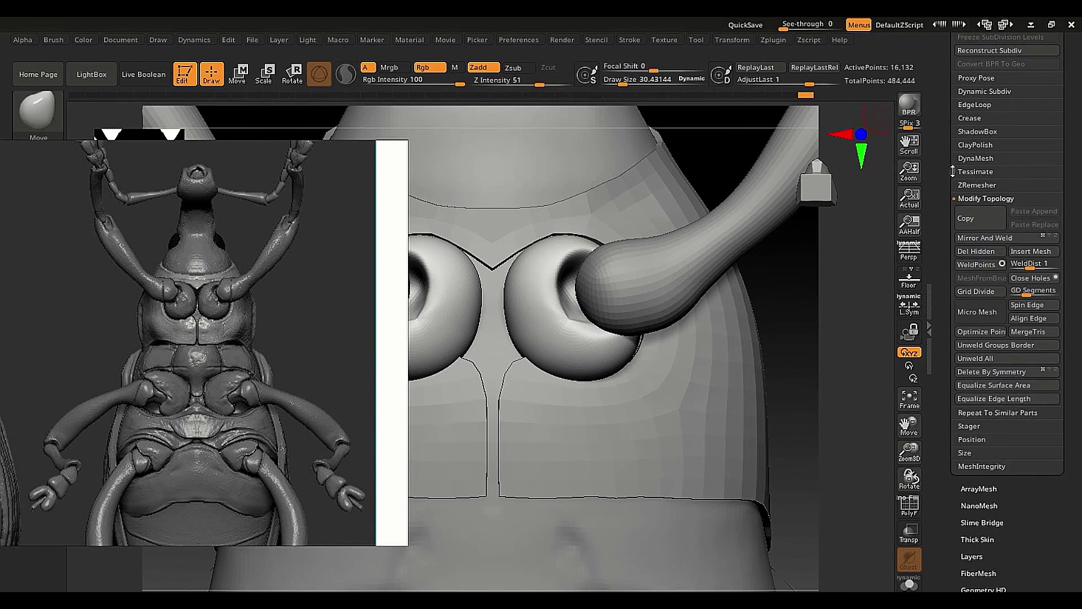
click(975, 158)
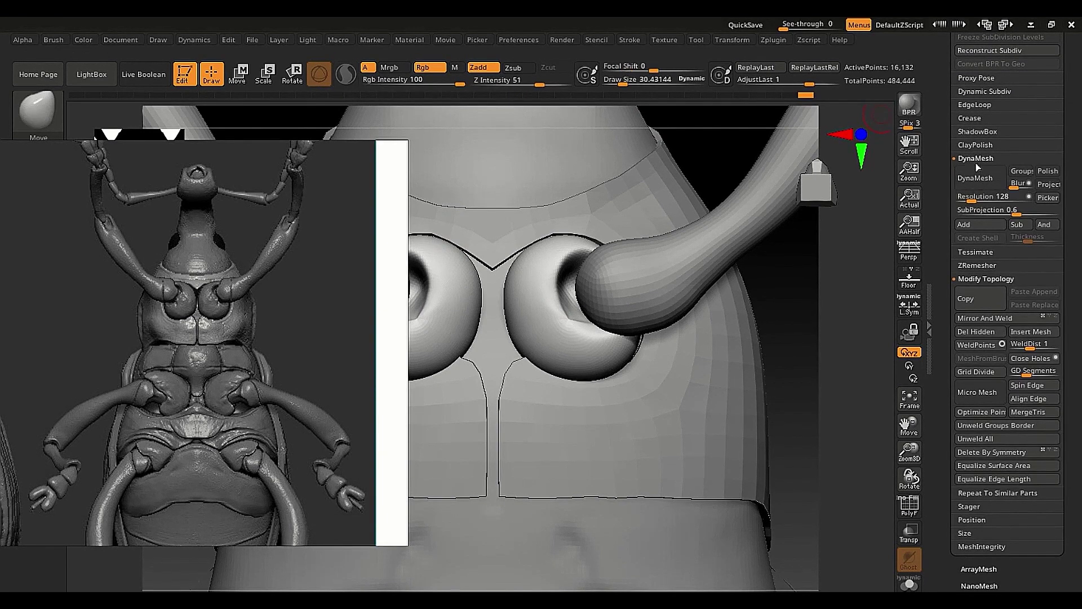
Try to remesh the two front leg joints with DynaMesh at a resolution of 40 and check the wireframe.
drag(972, 198, 971, 198)
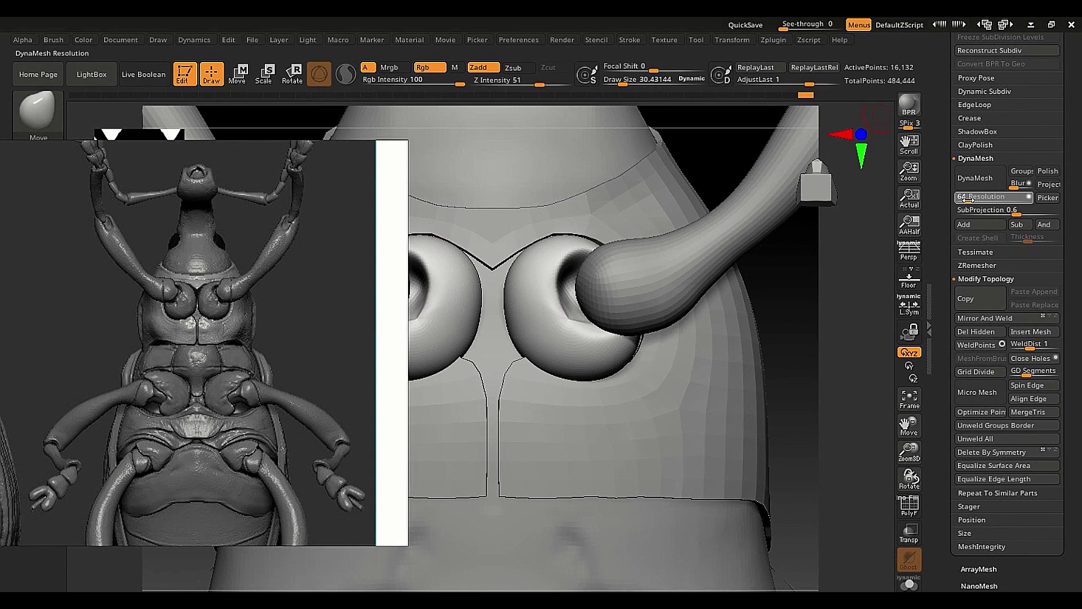
text(40)
key(Return)
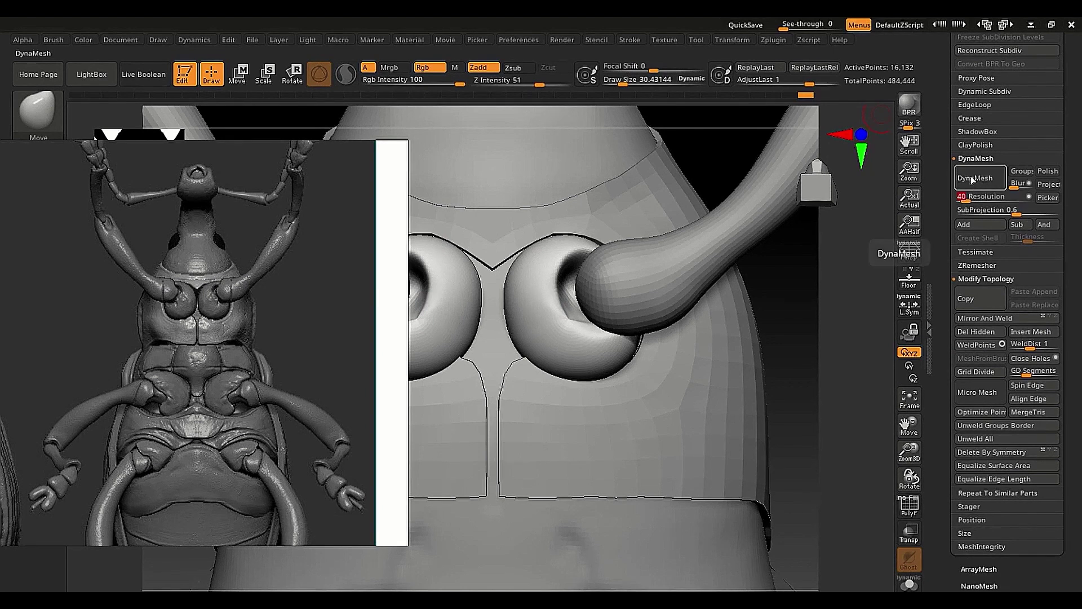
click(980, 177)
key(shift)
key(shift+f)
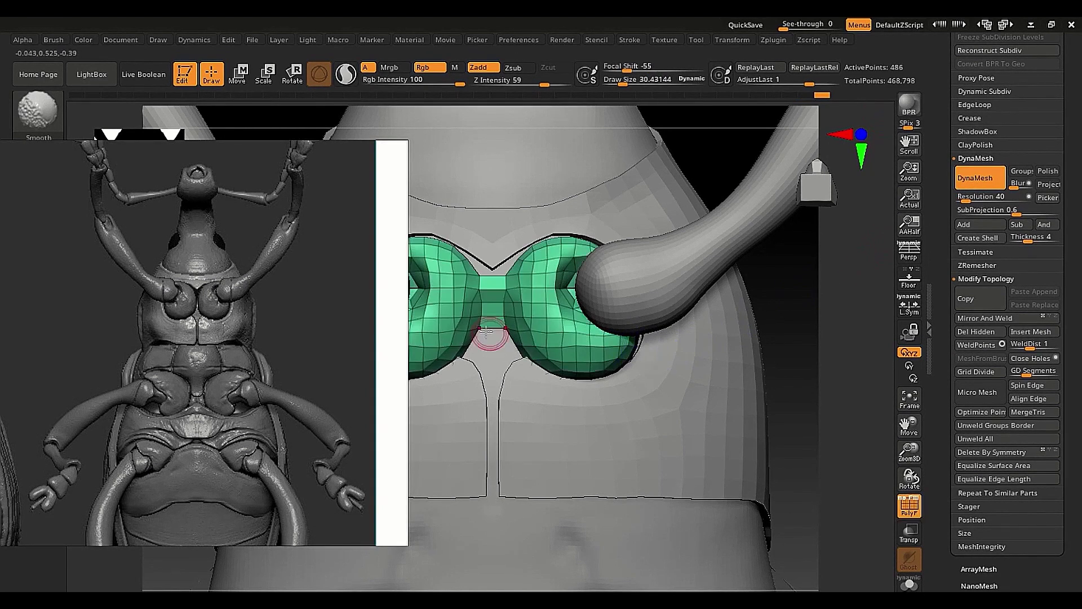
key(b)
key(m)
key(v)
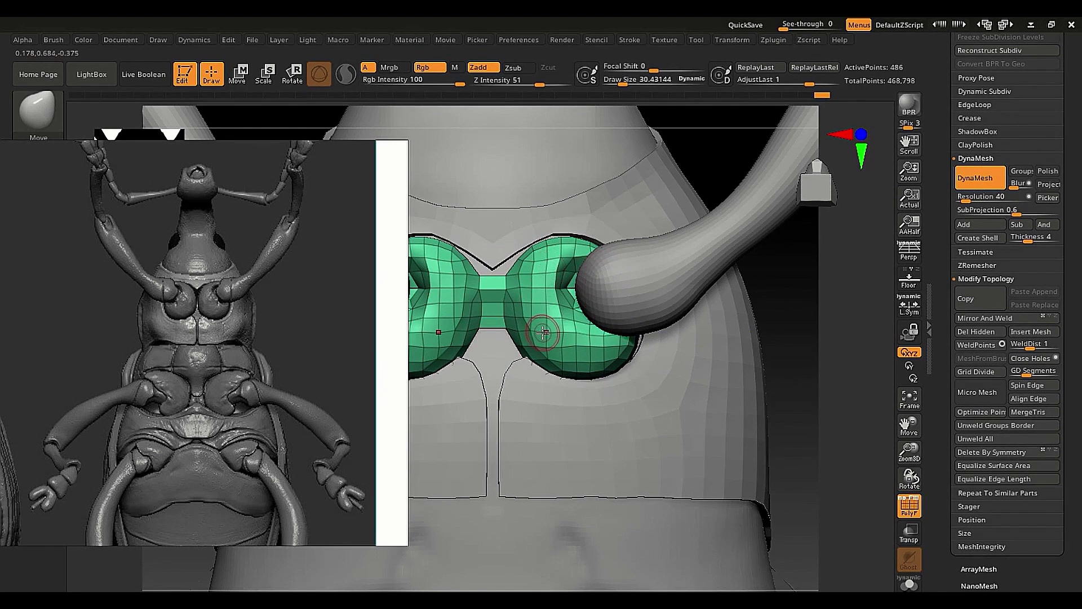
key(ctrl)
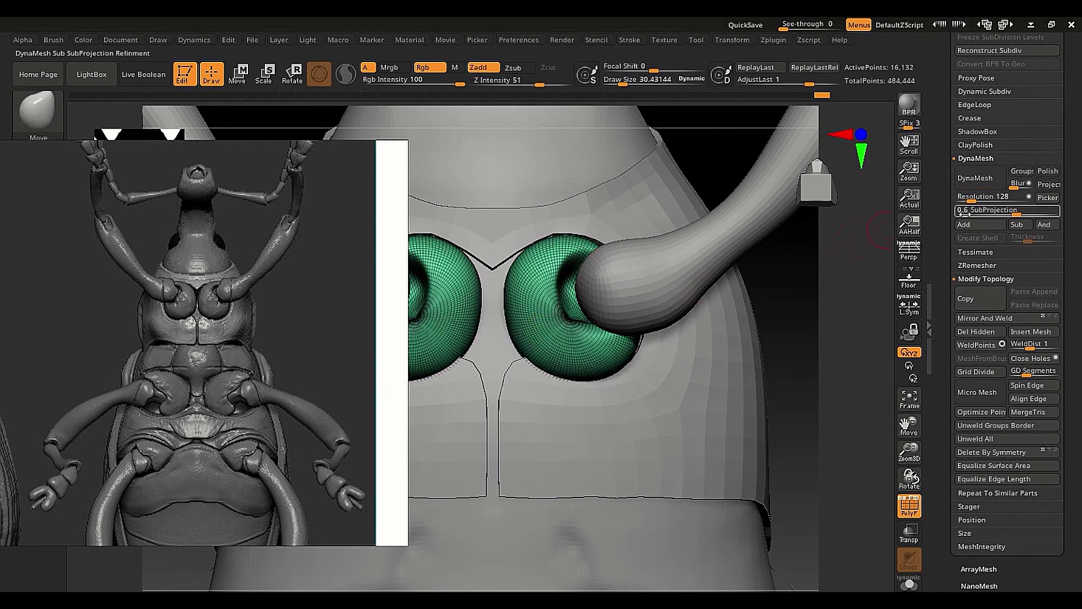
Remesh the front leg joints with DynaMesh at a resolution of 288 and hide the wireframe.
drag(965, 197, 978, 201)
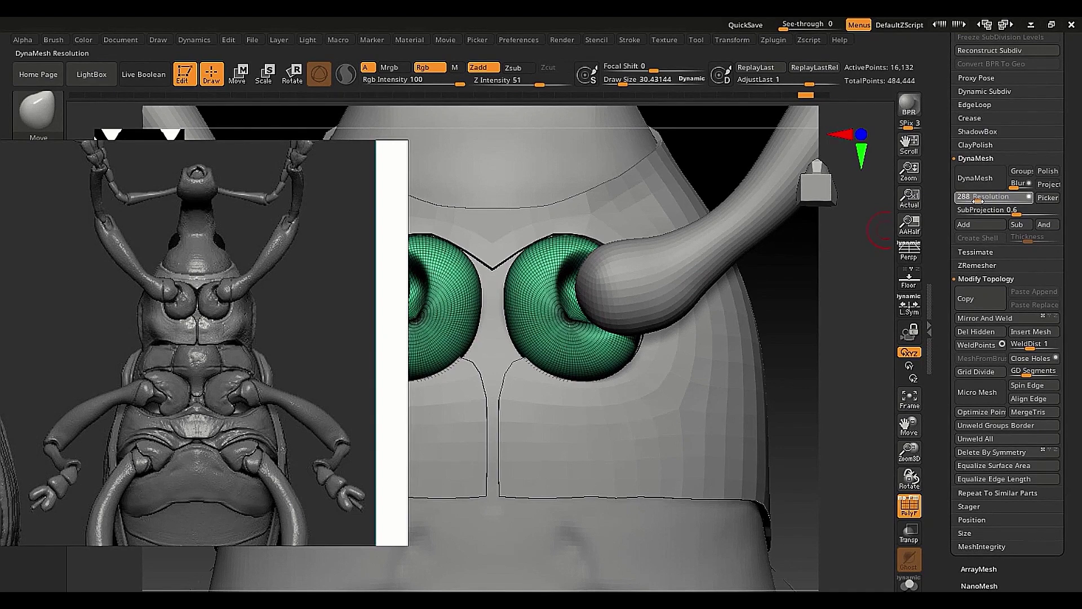
click(975, 178)
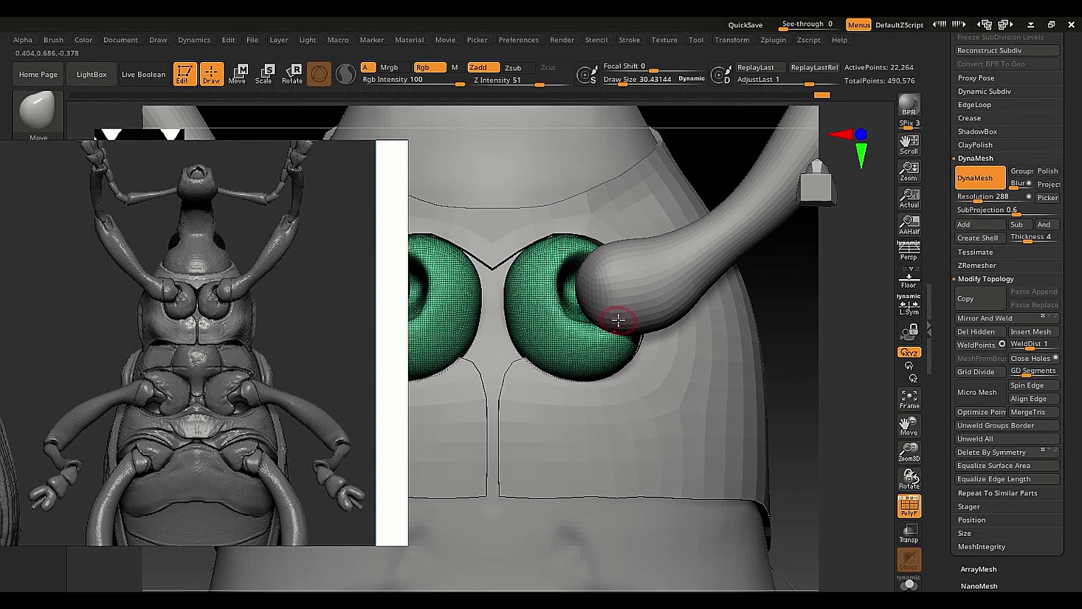
key(shift+f)
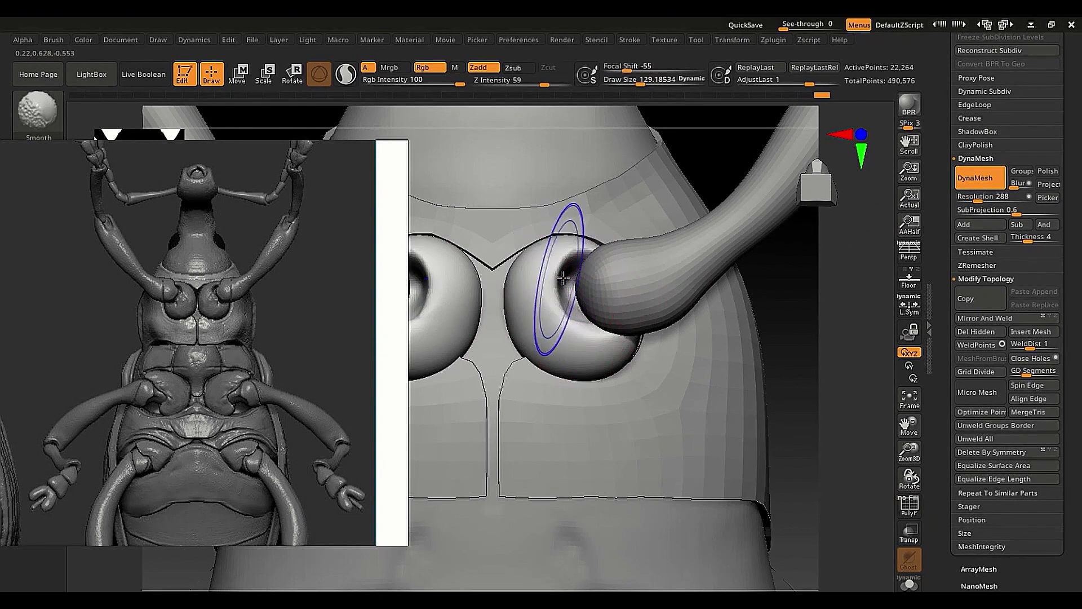
Smooth the inner walls and rims of the front leg sockets with the Smooth brush at a draw size of about 129.
shift+drag(557, 307, 585, 328)
shift+drag(592, 274, 567, 299)
mouse_move(570, 336)
alt+right_down()
mouse_move(583, 350)
mouse_move(620, 349)
mouse_move(631, 395)
mouse_move(600, 459)
mouse_move(588, 459)
alt+right_up()
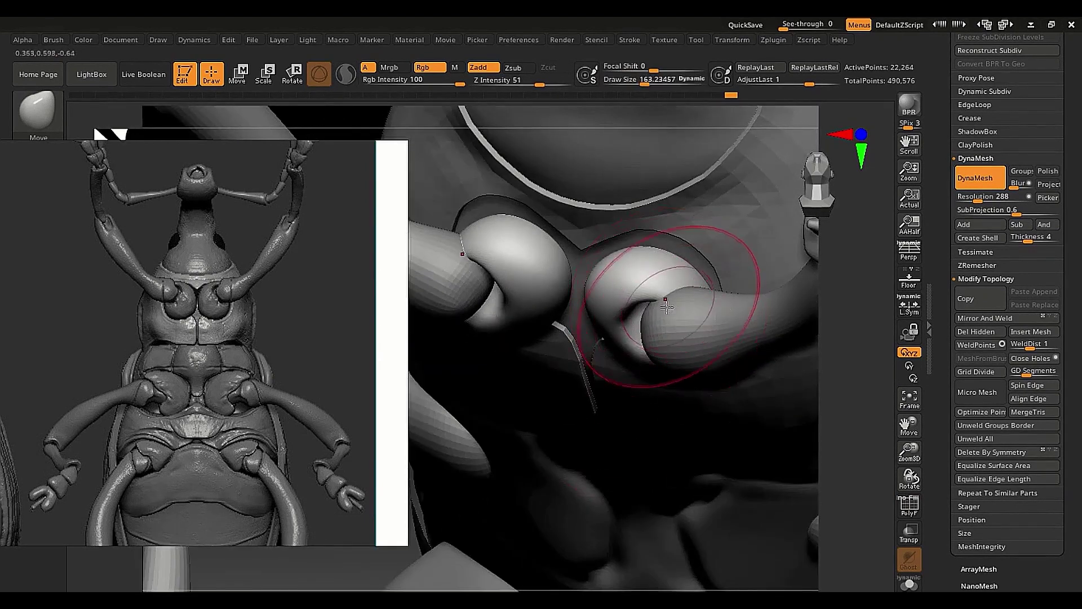
right_drag(656, 330, 631, 248)
ctrl+right_drag(632, 248, 497, 248)
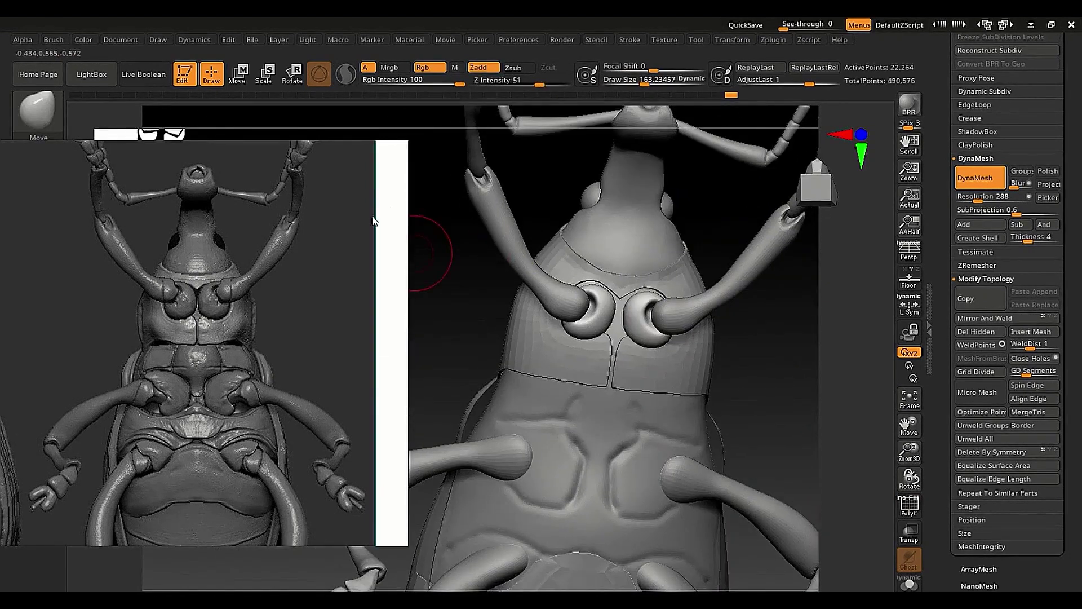
Switch the beetle to its stored left side view.
click(121, 39)
drag(124, 357, 124, 308)
click(214, 467)
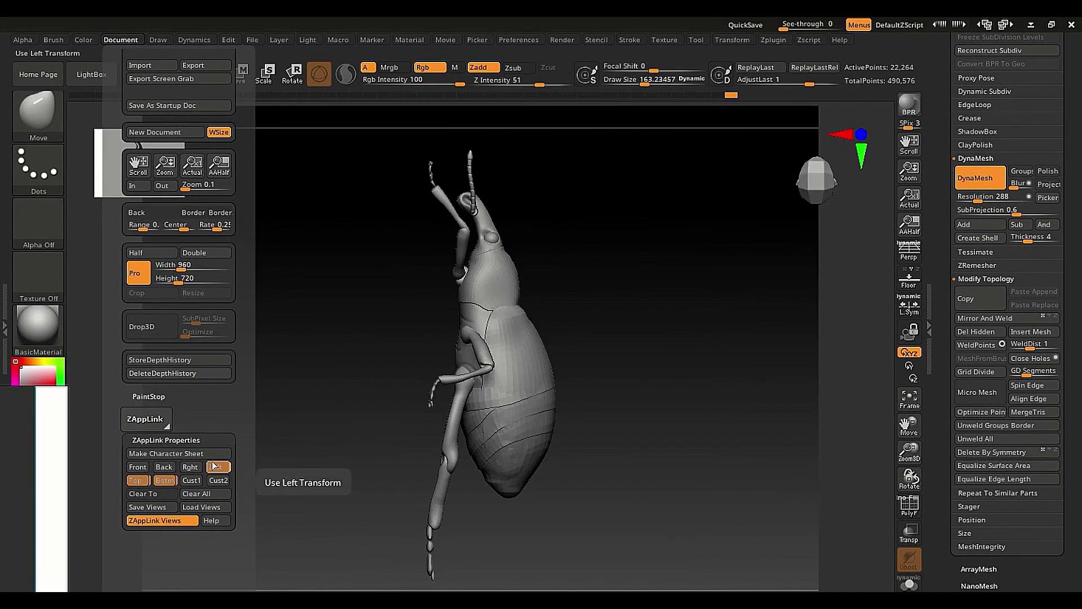
mouse_move(786, 25)
mouse_down()
mouse_move(838, 25)
mouse_move(787, 25)
mouse_up()
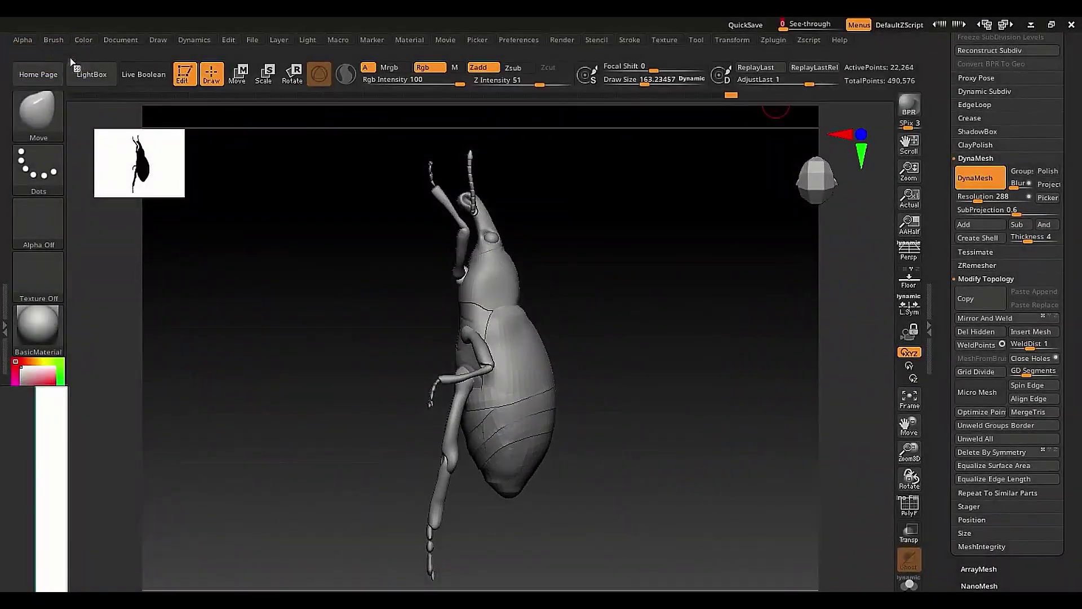
Bring up the reference's side view and frame the model's head and front leg joint for comparison.
key(alt+Tab)
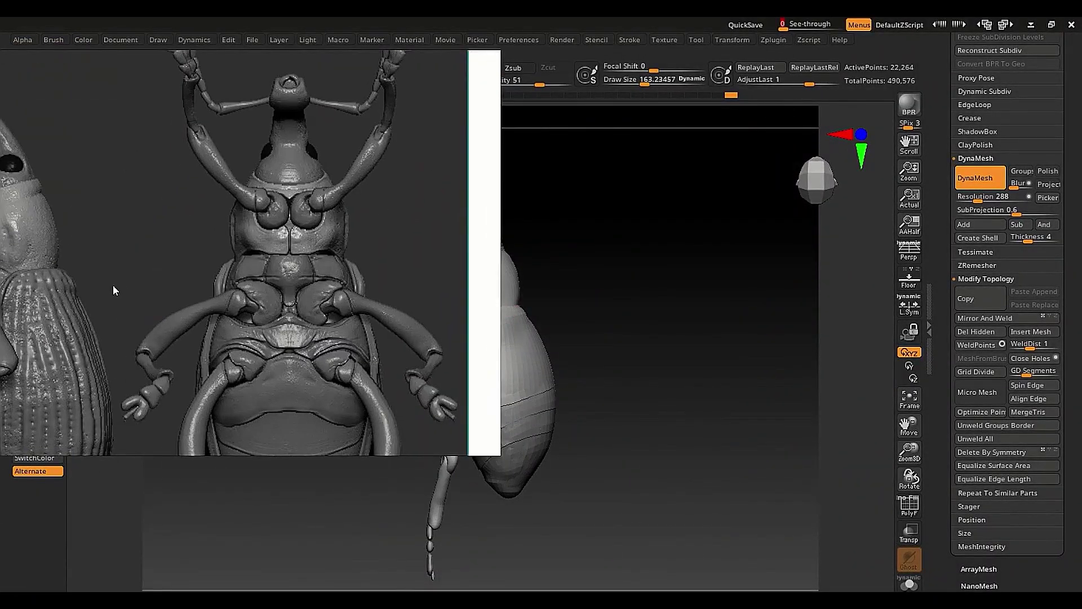
scroll(113, 290, down, 3)
scroll(302, 252, up, 4)
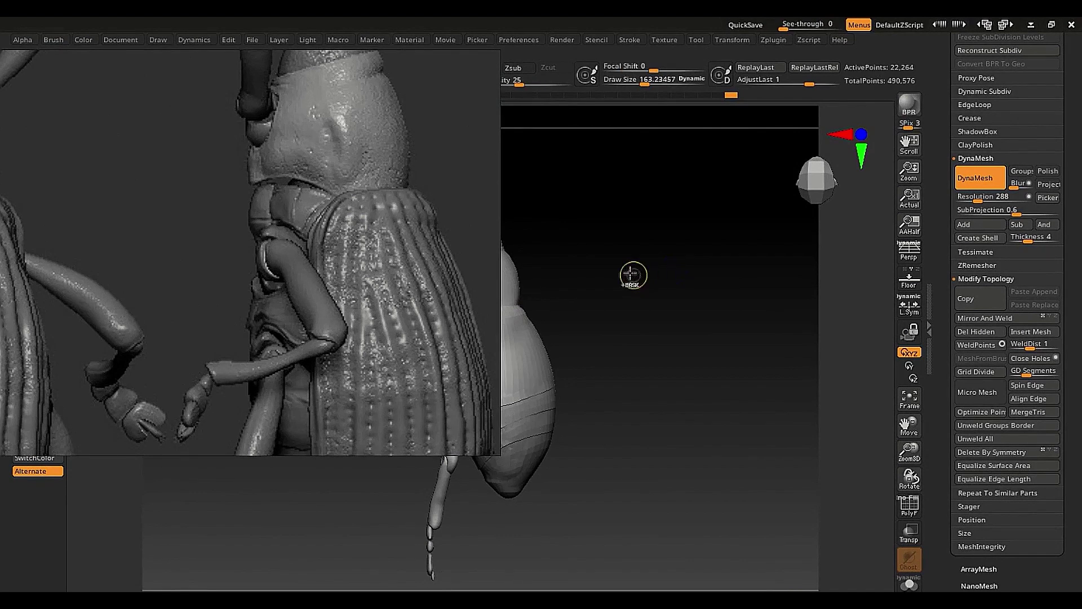
ctrl+right_drag(633, 273, 689, 477)
key(s)
drag(670, 346, 669, 345)
ctrl+right_drag(669, 345, 572, 271)
drag(441, 191, 432, 311)
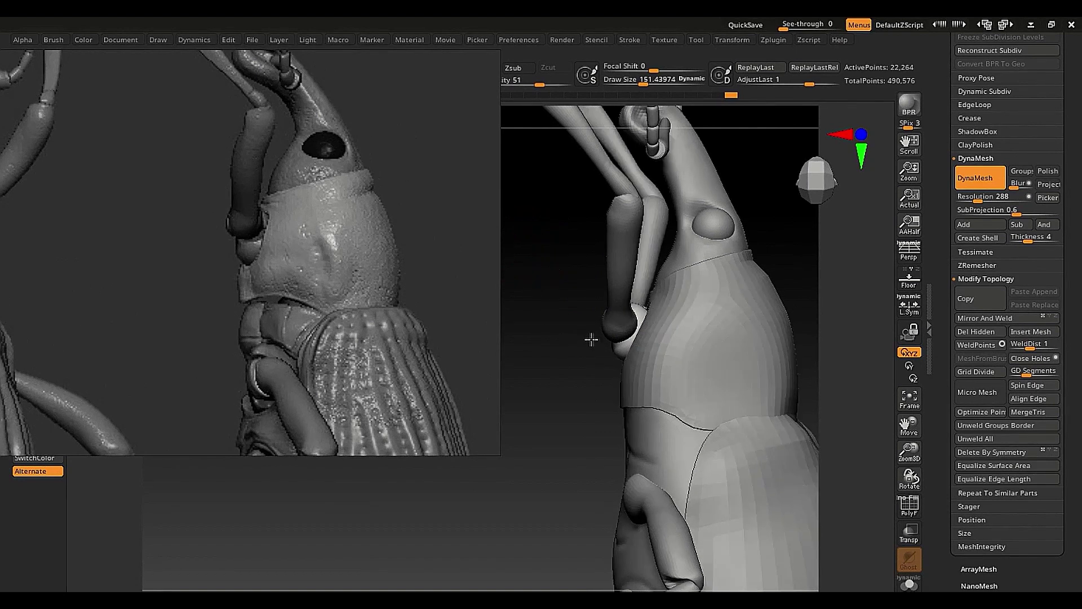
Adjust the front leg joints in the side view with the Move brush at a draw size of about 129, following the reference.
ctrl+right_drag(597, 338, 609, 472)
key(s)
drag(612, 365, 603, 380)
key(s)
key(s)
mouse_move(600, 378)
ctrl+right_down()
mouse_move(531, 334)
mouse_move(561, 344)
mouse_move(549, 353)
ctrl+right_up()
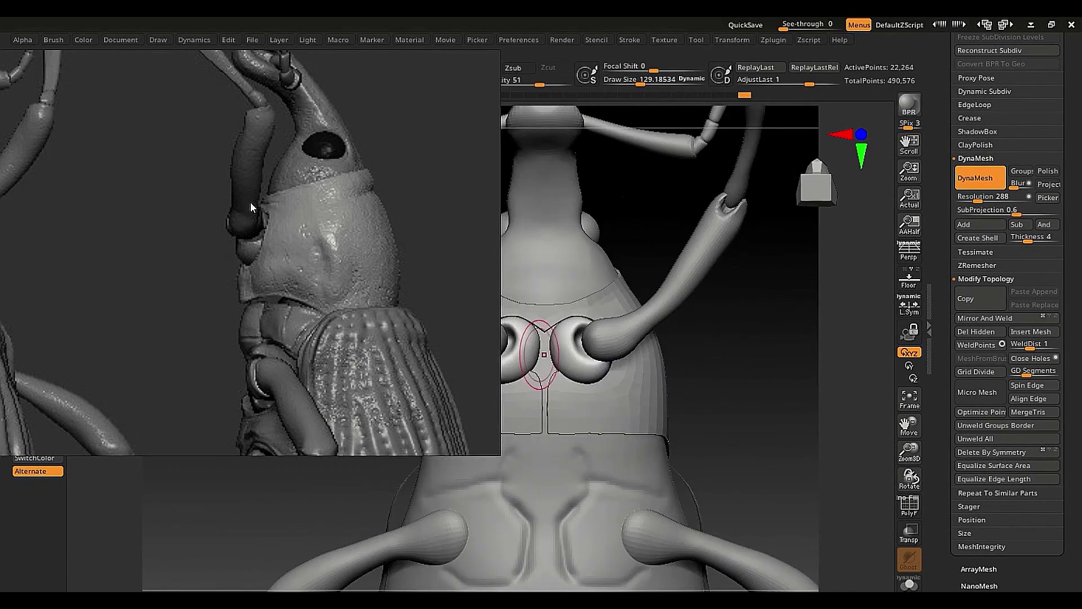
Show the front leg joints in the reference image's underside view.
middle_drag(246, 200, 464, 206)
middle_drag(221, 239, 163, 248)
middle_drag(468, 237, 84, 251)
middle_drag(299, 246, 218, 259)
Try to pull the inner edges of the two front leg joints together with the Move brush at draw sizes of about 54 and 146.
ctrl+right_drag(530, 360, 576, 391)
key(s)
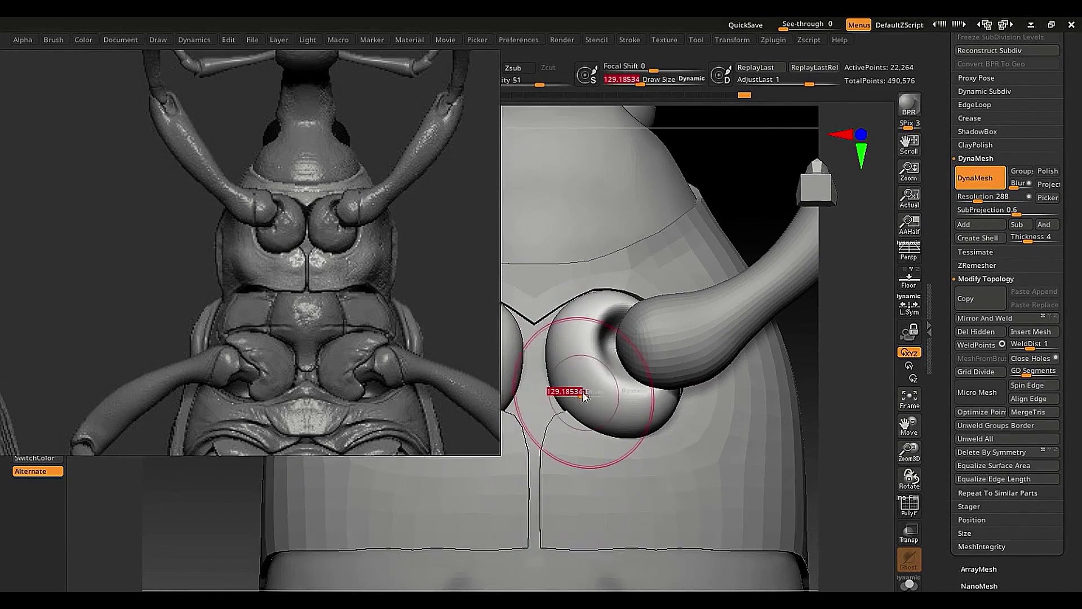
drag(571, 393, 565, 393)
alt+right_drag(572, 367, 638, 359)
key(s)
drag(645, 393, 629, 397)
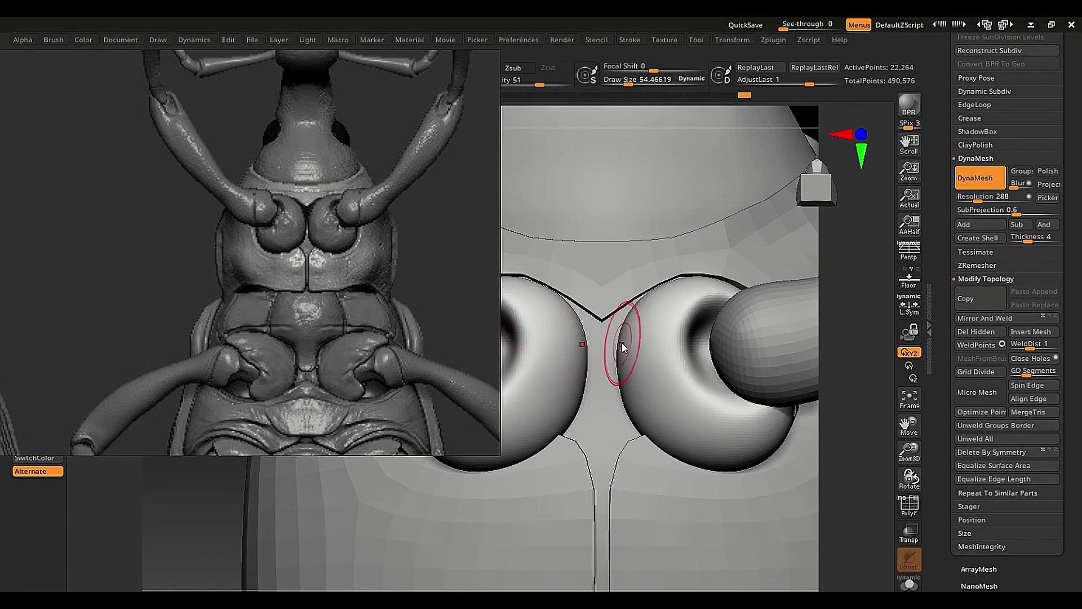
drag(622, 345, 467, 362)
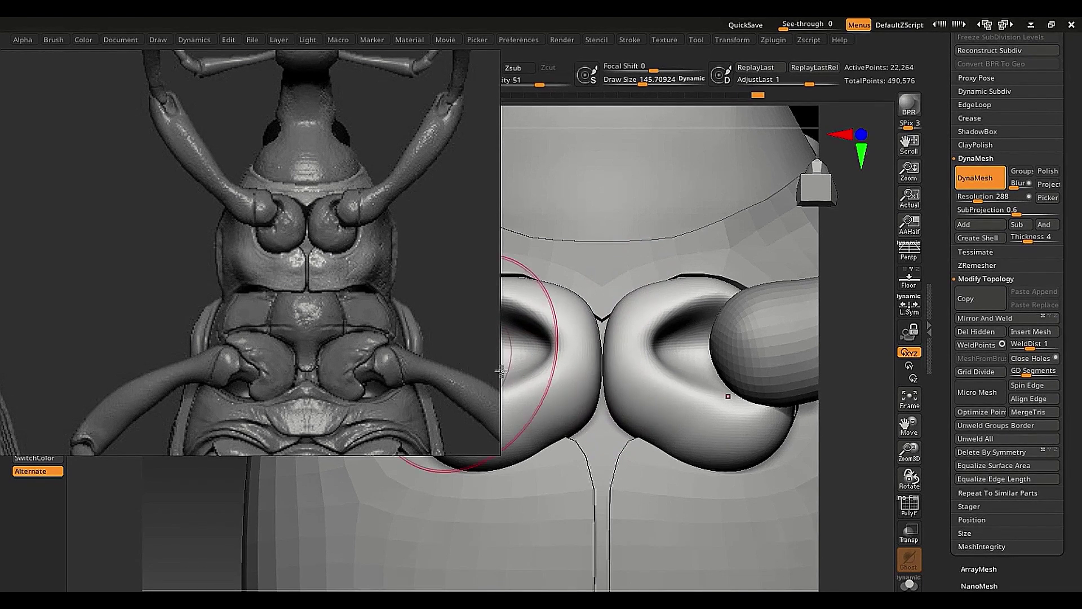
key(ctrl+z)
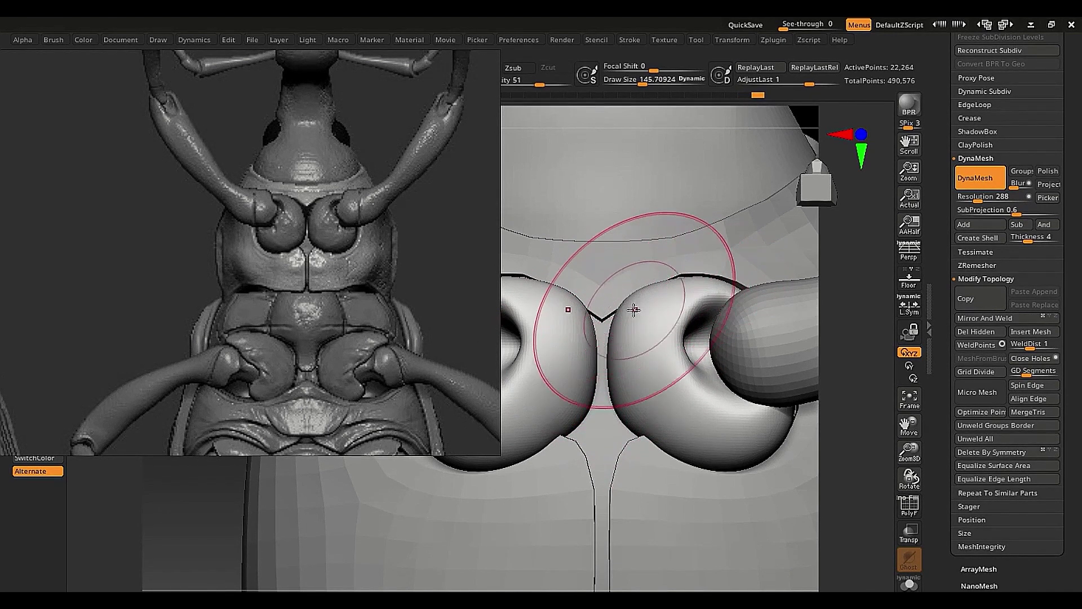
key(ctrl+z)
Try to shift both front leg joints toward the centreline with the Move brush at a draw size of about 322.
key(s)
drag(631, 320, 660, 320)
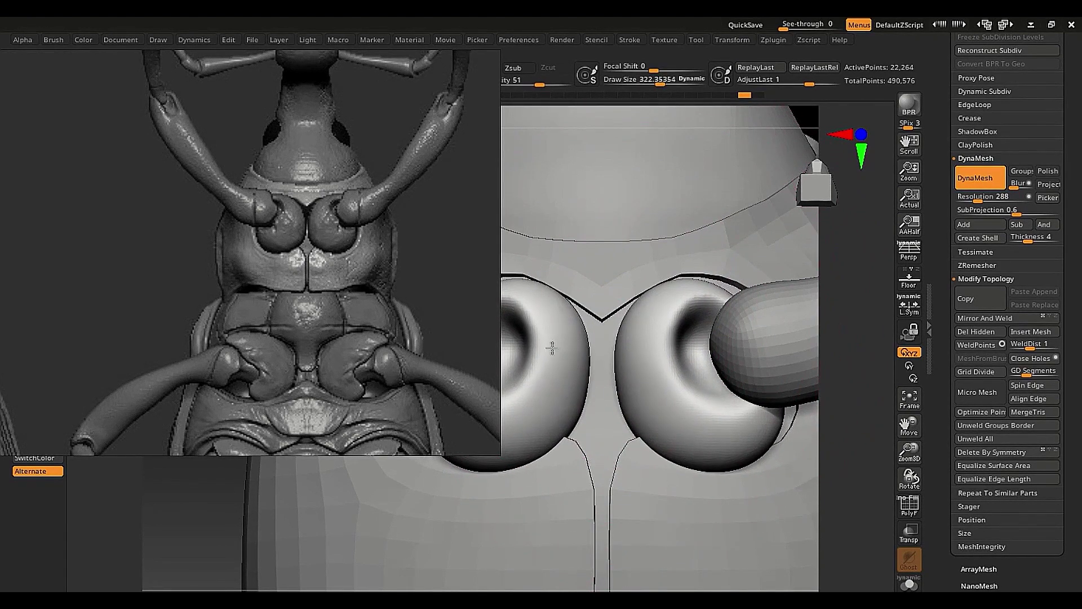
alt+drag(553, 348, 493, 348)
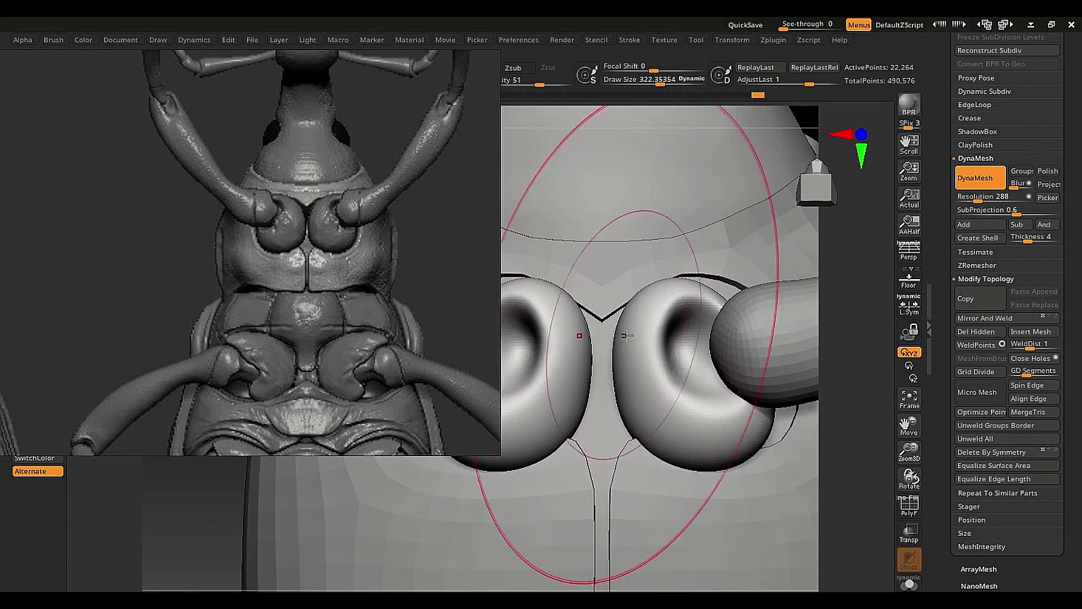
drag(704, 353, 534, 349)
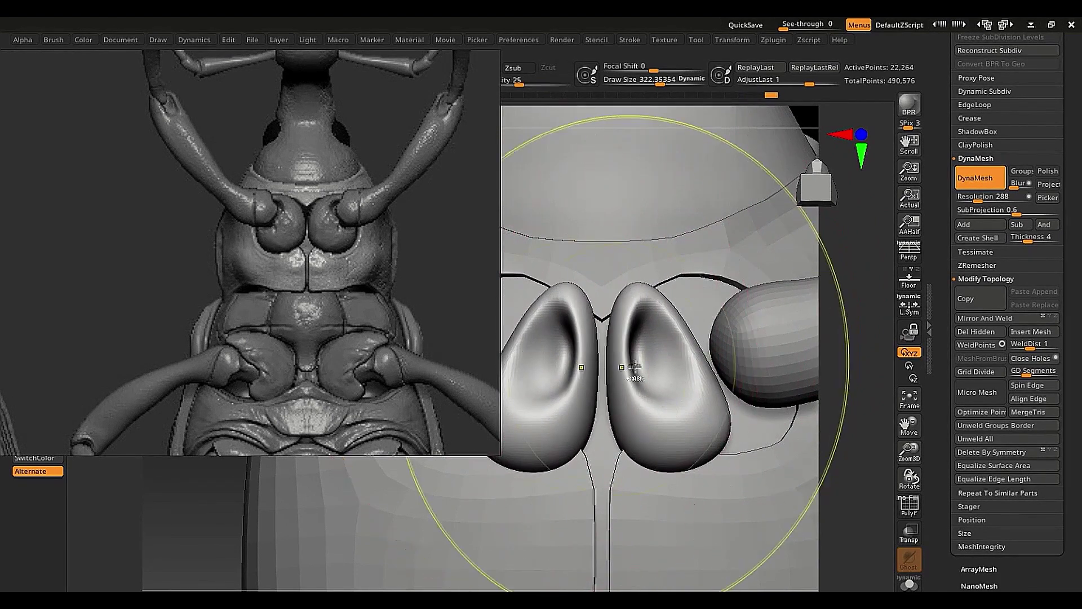
key(ctrl+z)
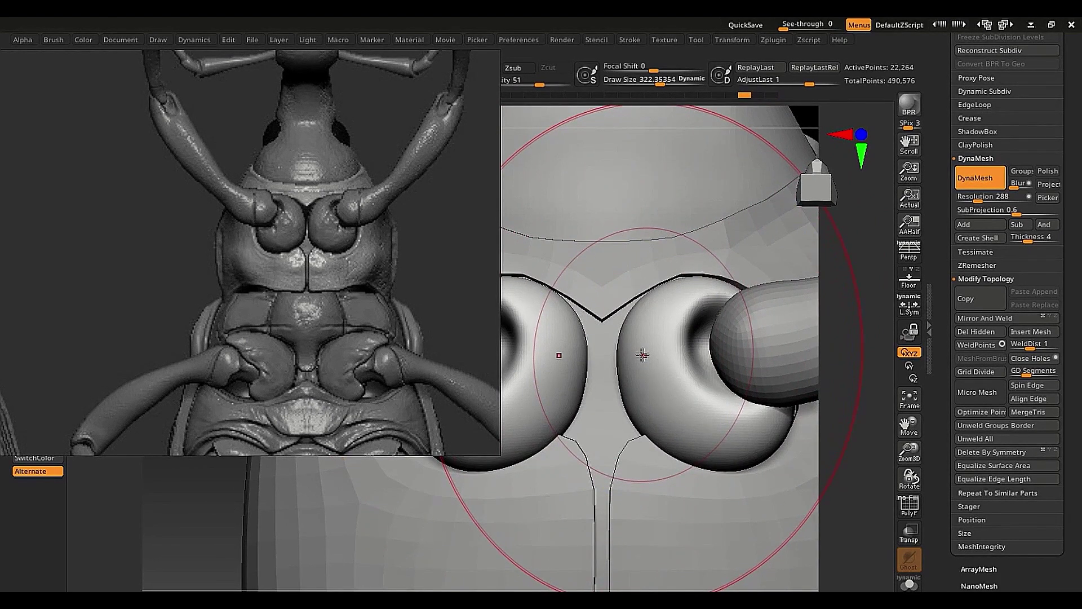
Try to nudge the front leg joints inward with the Move brush at a draw size of about 124.
ctrl+right_drag(642, 355, 632, 340)
ctrl+click(536, 354)
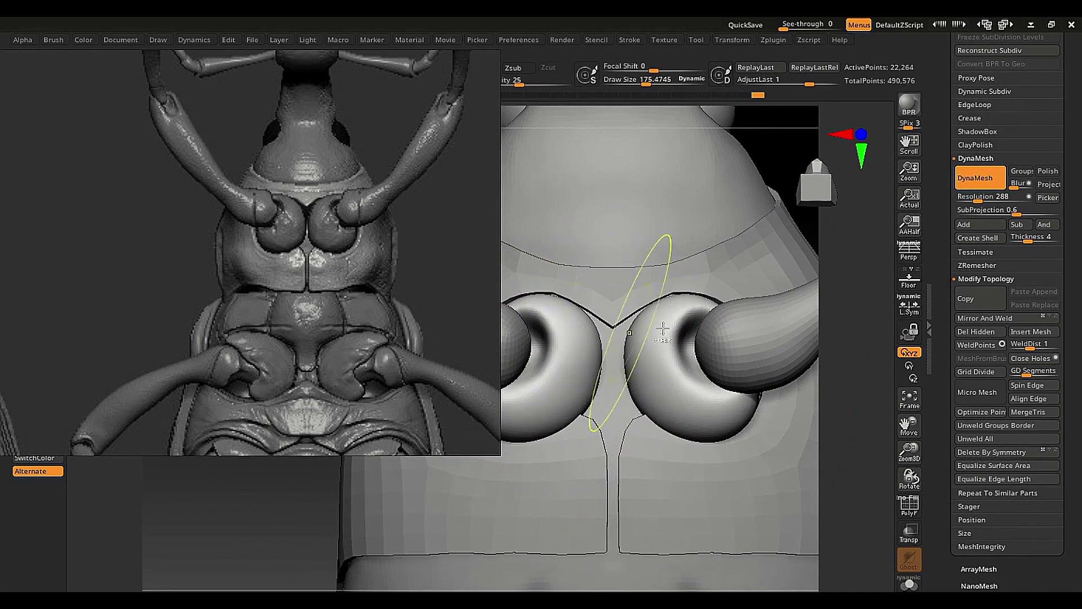
key(s)
drag(681, 323, 672, 323)
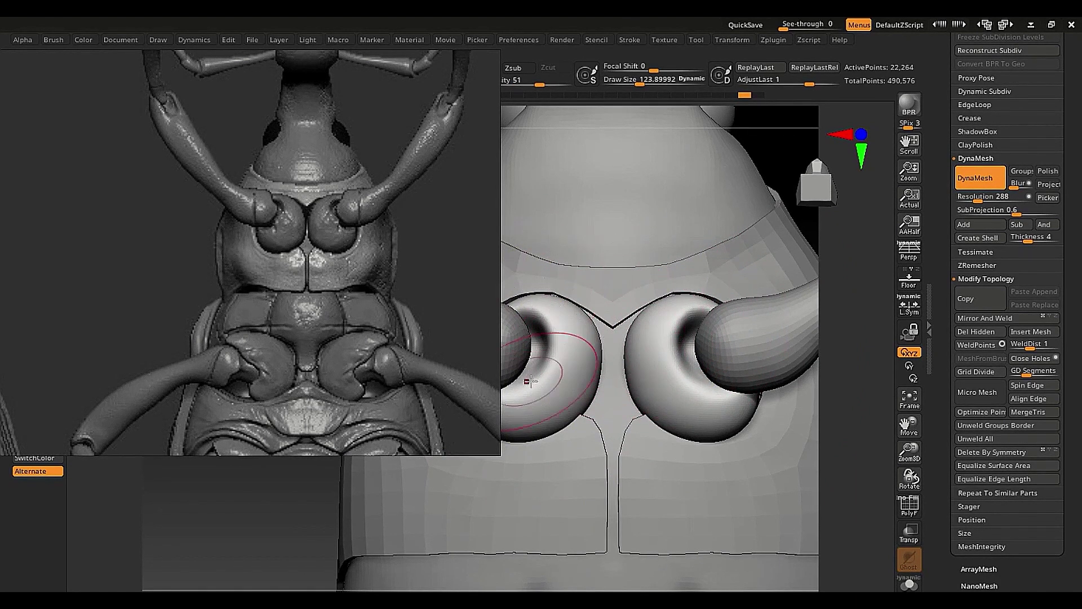
mouse_move(581, 316)
ctrl+right_down()
mouse_move(581, 332)
mouse_move(581, 278)
ctrl+right_up()
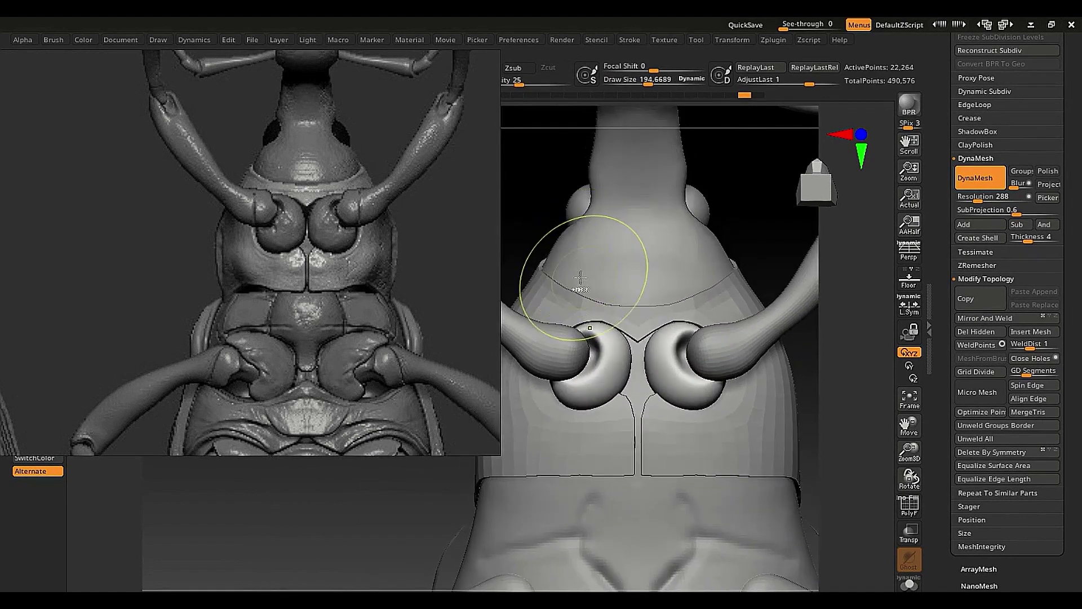
Mask one front leg joint and pull the unmasked joint's inner edge toward the centreline with the Move brush at a draw size of about 129.
mouse_move(737, 242)
ctrl+mouse_down()
mouse_move(796, 200)
mouse_move(672, 452)
mouse_move(638, 457)
ctrl+mouse_up()
ctrl+right_drag(626, 394, 638, 415)
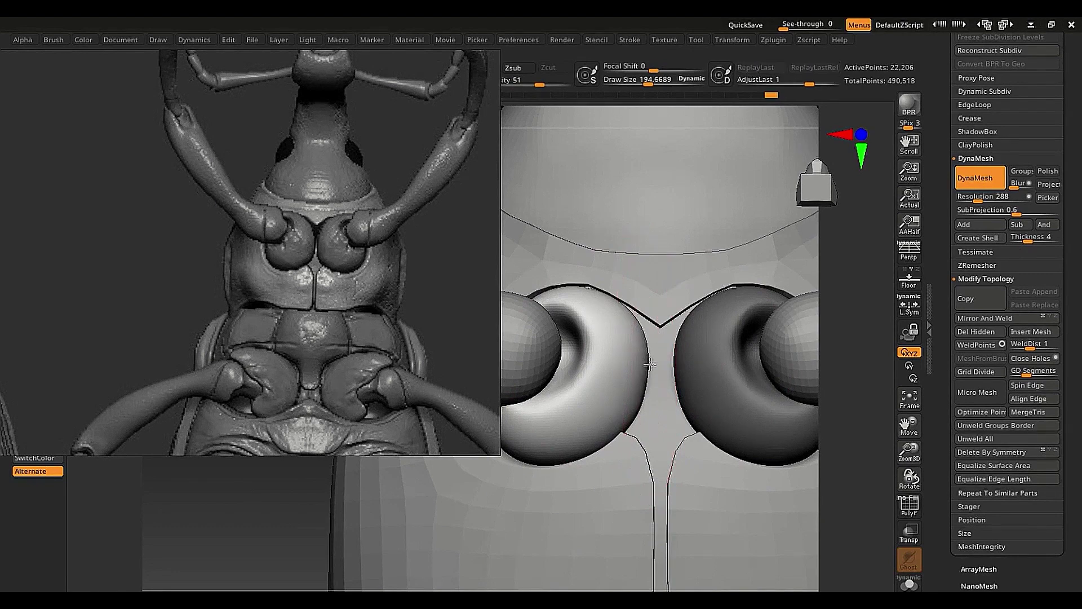
drag(651, 365, 656, 365)
key(s)
drag(648, 358, 655, 347)
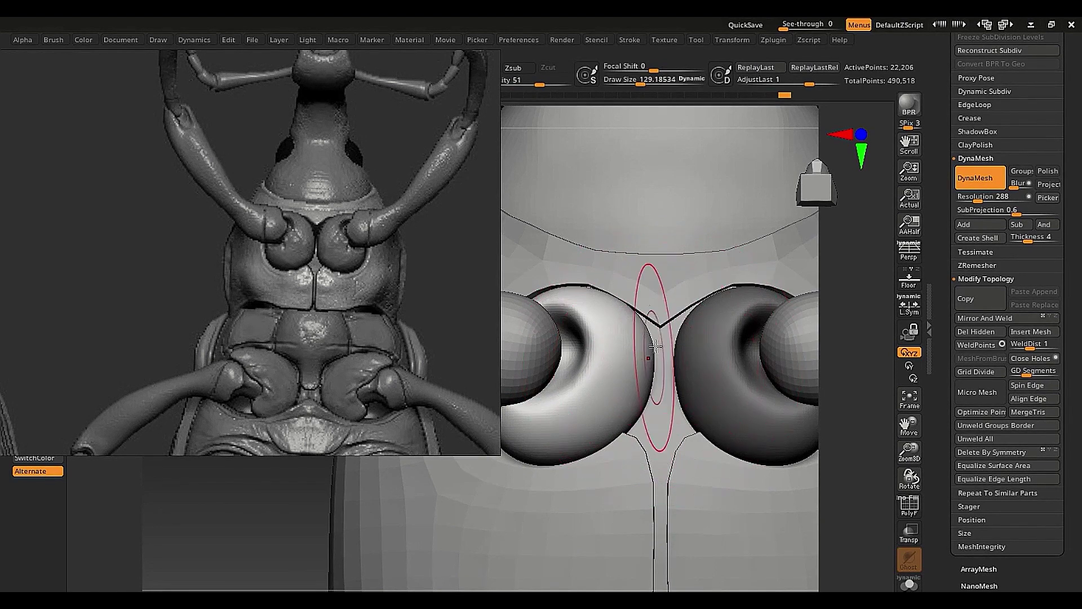
Mirror and weld the reshaped front leg joint onto the opposite side.
ctrl+right_drag(652, 337, 648, 296)
click(980, 323)
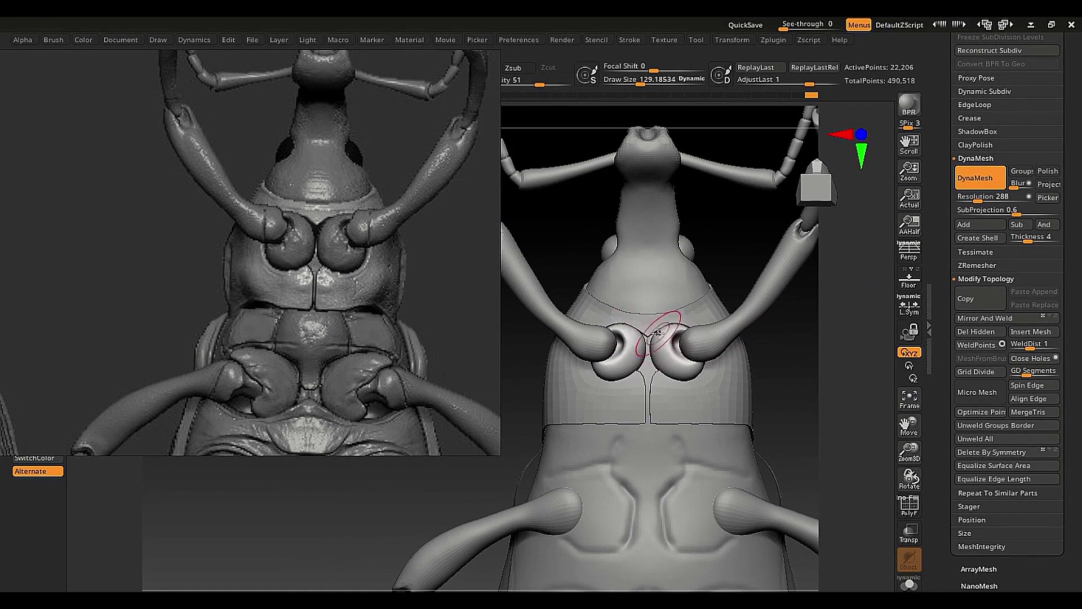
ctrl+right_drag(658, 332, 688, 495)
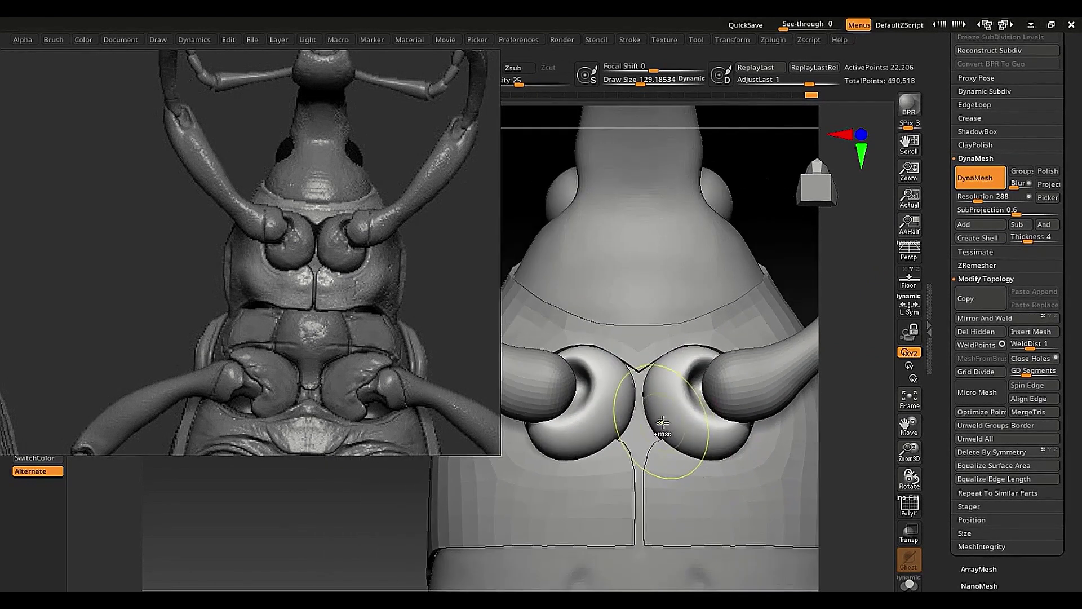
Isolate the front leg joints and reduce the Move brush's draw size to about 45 for close work on the sockets.
mouse_move(663, 423)
ctrl+right_down()
mouse_move(641, 375)
mouse_move(568, 350)
mouse_move(613, 389)
ctrl+right_up()
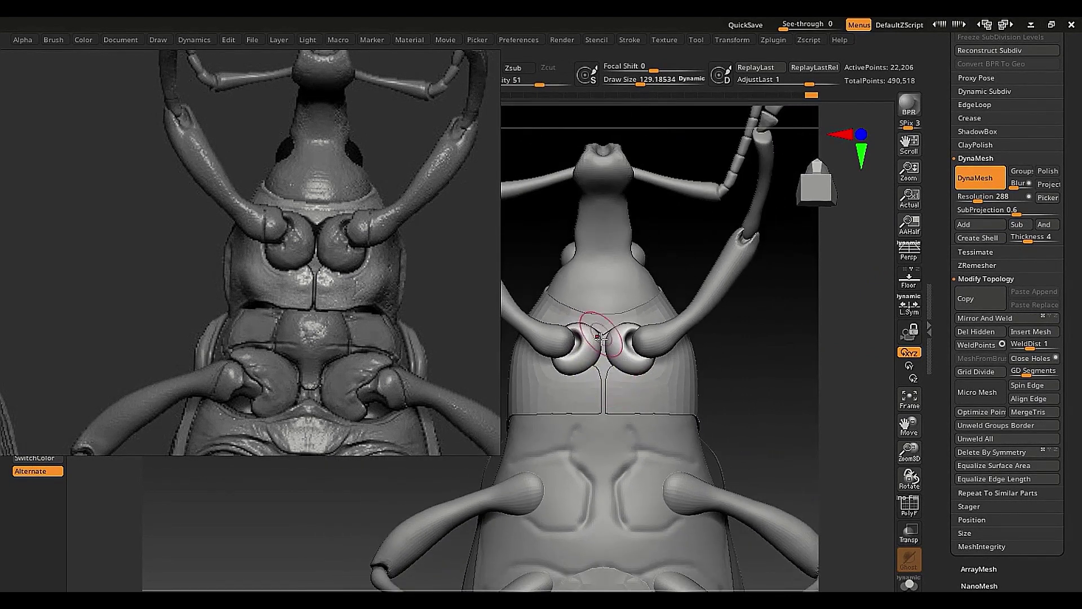
ctrl+right_drag(629, 345, 729, 333)
key(s)
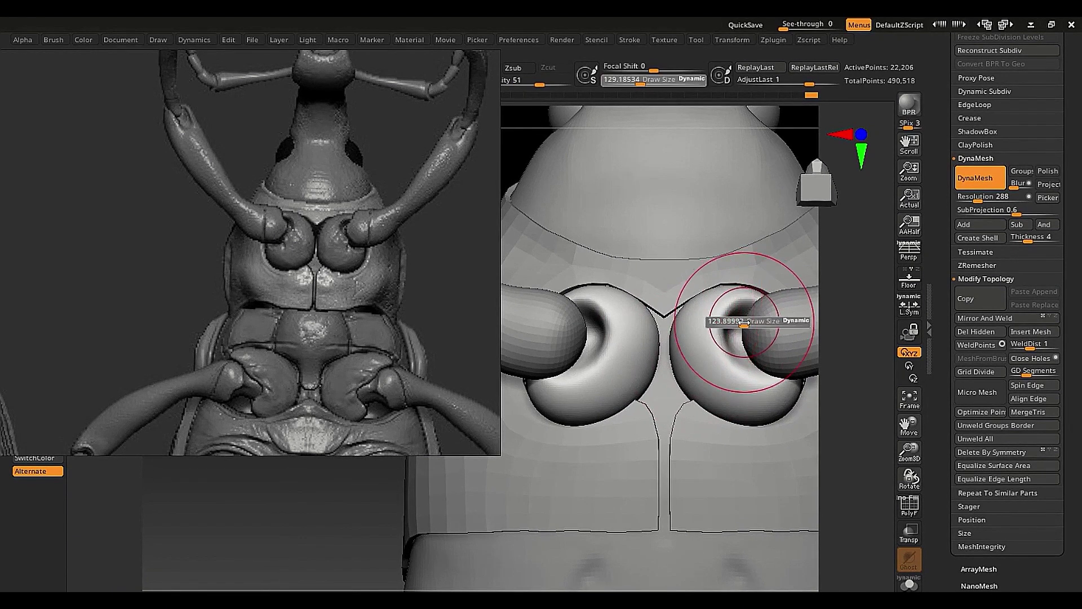
mouse_move(748, 323)
mouse_down()
mouse_move(727, 312)
mouse_move(747, 367)
mouse_up()
key(shift+s)
ctrl+right_drag(746, 361, 752, 401)
key(s)
drag(752, 401, 744, 405)
alt+right_drag(744, 404, 678, 396)
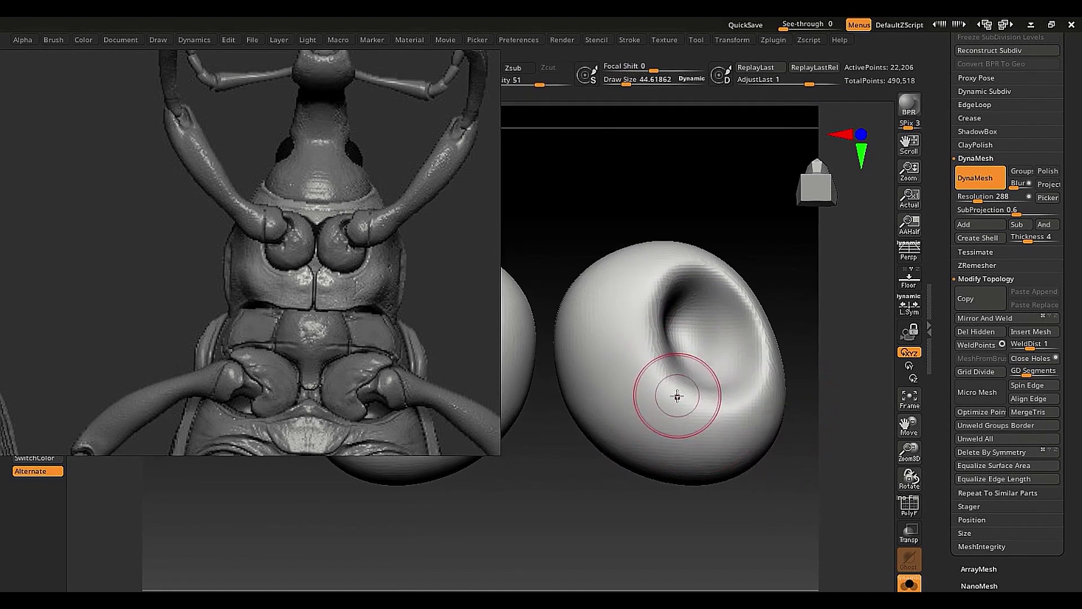
Sculpt the hollow of the front leg joint sockets with the ClayBuildup brush at a draw size of about 45.
key(s)
drag(679, 390, 669, 391)
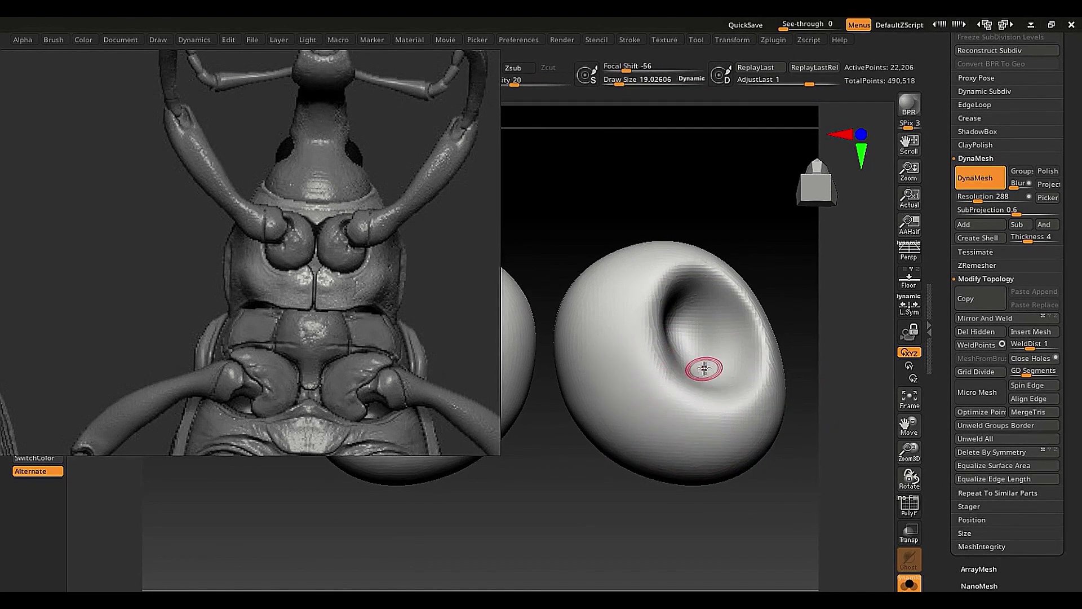
right_drag(703, 369, 698, 336)
key(s)
drag(698, 335, 706, 333)
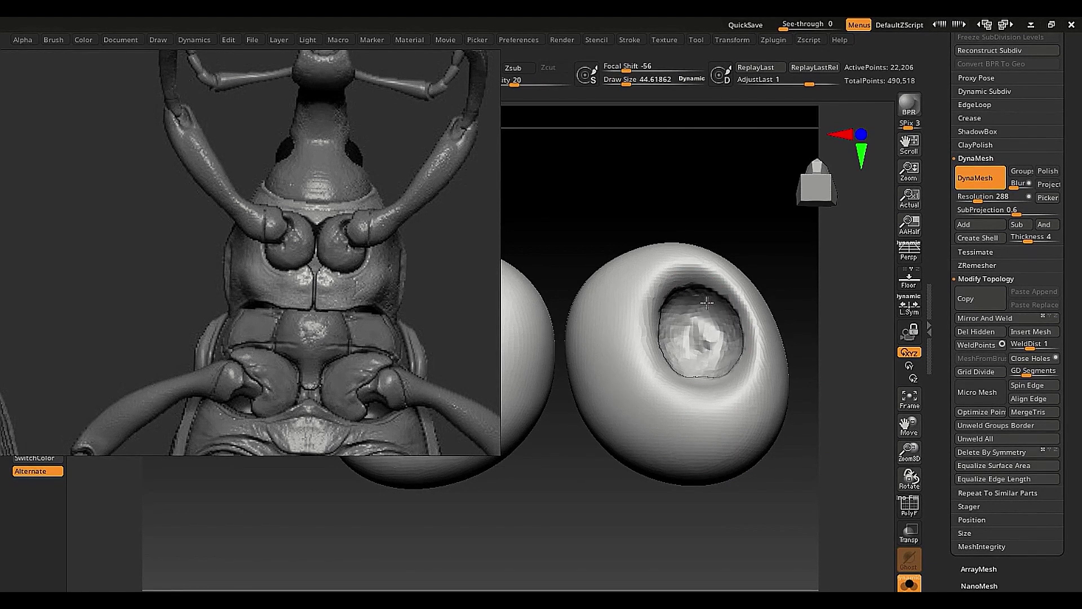
mouse_move(707, 302)
mouse_down()
mouse_move(682, 355)
mouse_move(707, 378)
mouse_move(740, 334)
mouse_move(711, 316)
mouse_move(699, 361)
mouse_move(682, 334)
mouse_move(701, 379)
mouse_move(725, 294)
mouse_move(730, 352)
mouse_move(701, 367)
mouse_up()
Remesh the front leg joints with DynaMesh and smooth the socket rims and hollows.
ctrl+right_drag(699, 370, 630, 269)
ctrl+drag(680, 226, 695, 274)
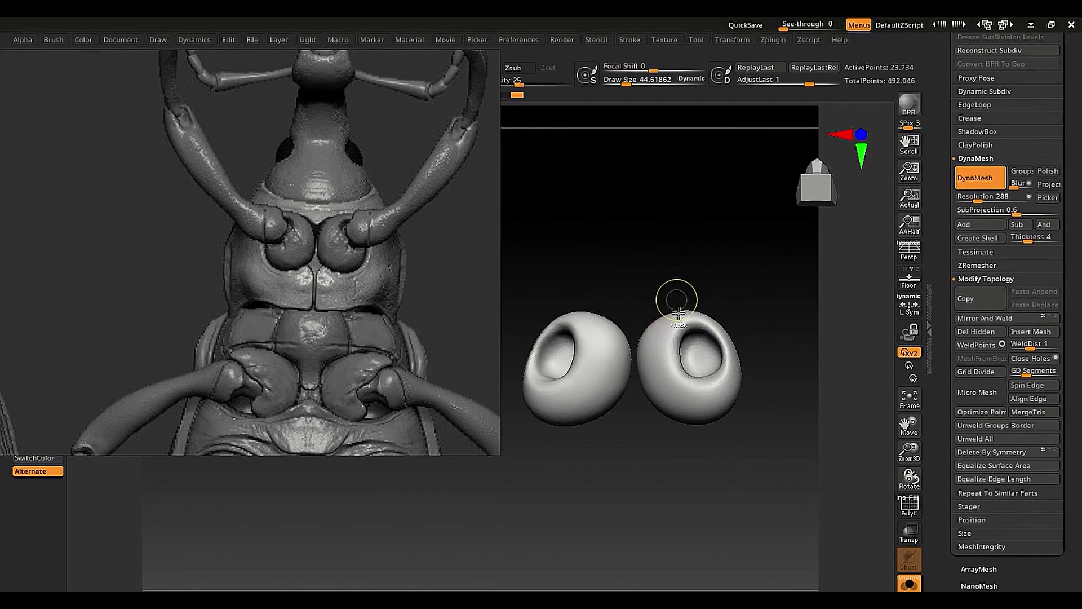
ctrl+right_drag(679, 313, 689, 379)
mouse_move(730, 387)
shift+mouse_down()
mouse_move(703, 449)
mouse_move(787, 394)
mouse_move(781, 441)
shift+mouse_up()
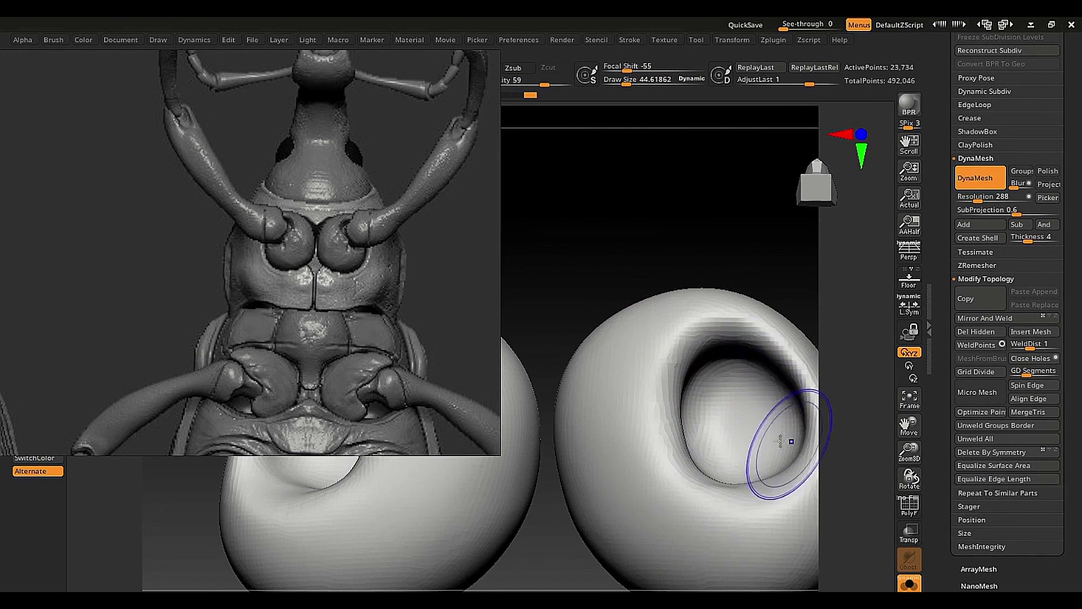
key(shift+s)
ctrl+right_drag(699, 399, 697, 344)
key(shift+s)
key(shift+s)
Duplicate the front leg joints and move the copy back along the underside to the middle leg bases.
ctrl+right_drag(691, 445, 621, 360)
alt+right_drag(655, 489, 631, 351)
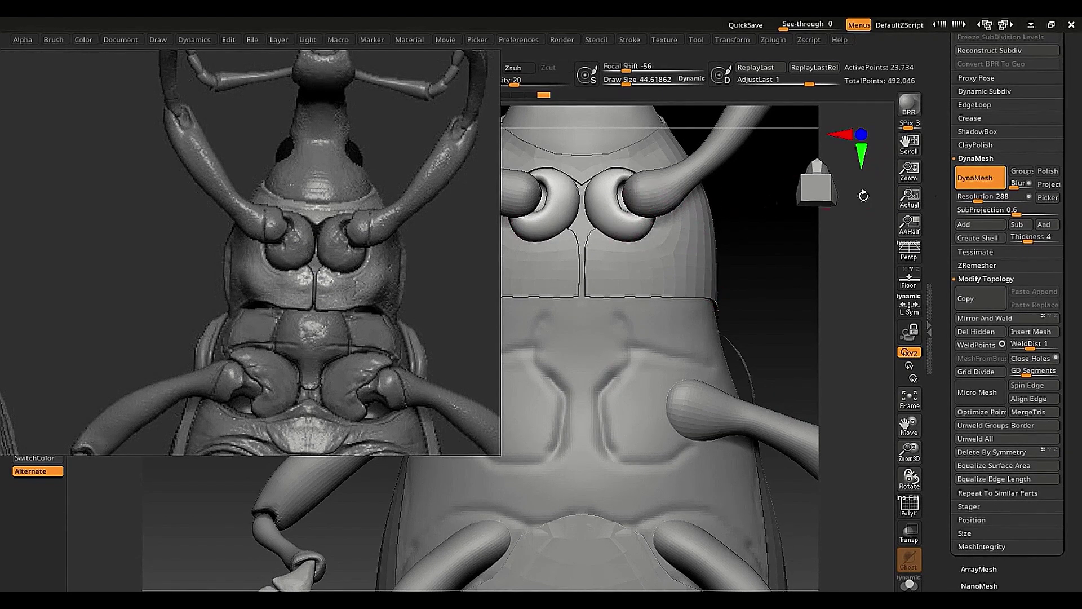
drag(939, 141, 942, 244)
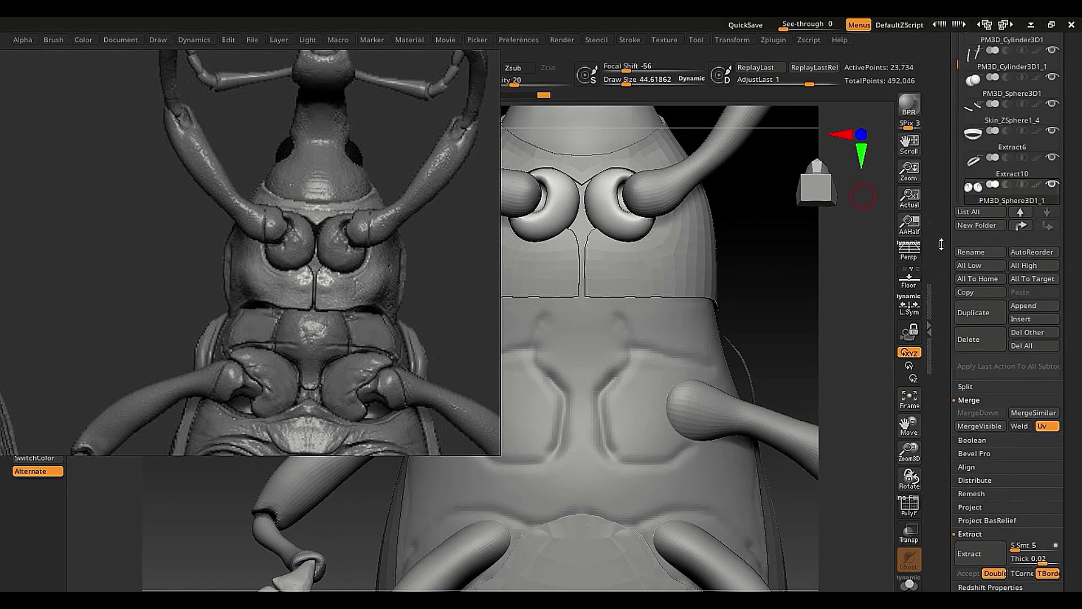
click(974, 312)
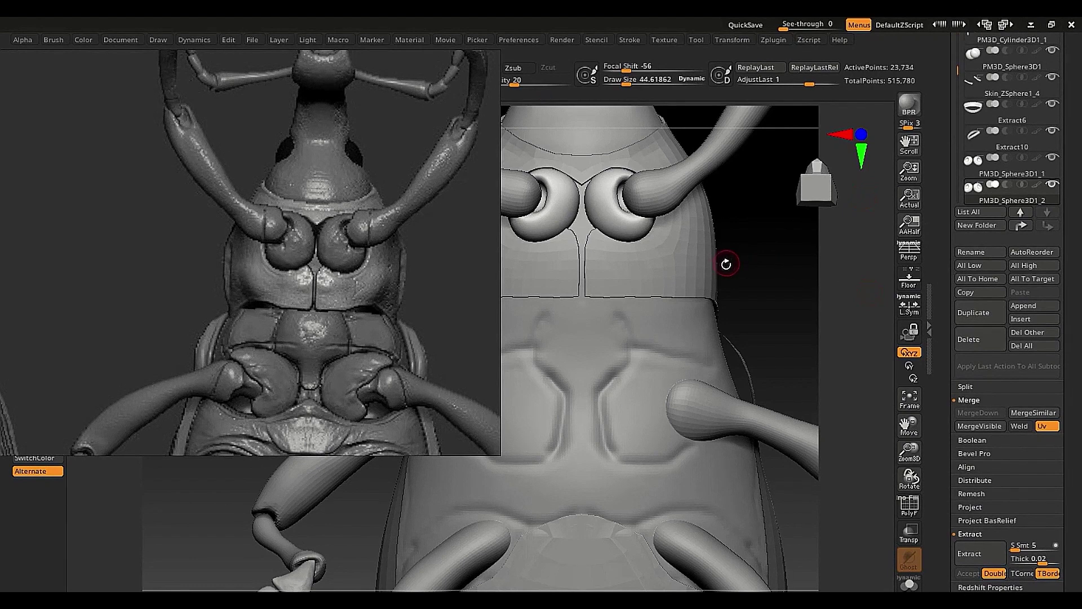
key(w)
drag(618, 123, 609, 326)
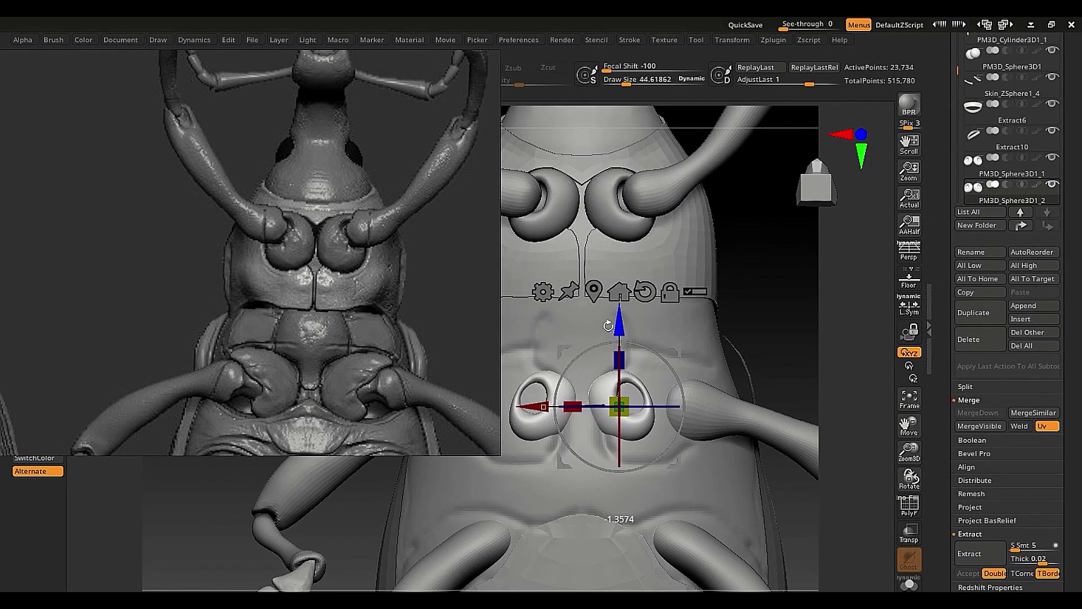
Spread the copied joints apart toward the middle legs and reposition the reference image beside the model.
alt+click(542, 408)
alt+click(627, 408)
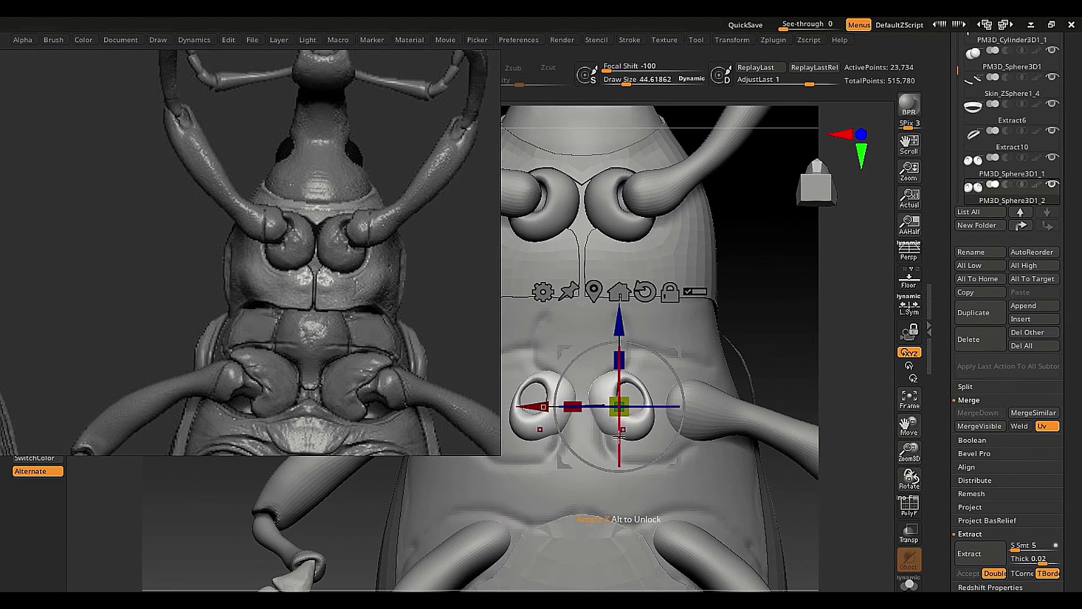
drag(525, 411, 546, 412)
alt+right_drag(544, 431, 554, 303)
drag(449, 300, 365, 325)
right_drag(499, 354, 526, 357)
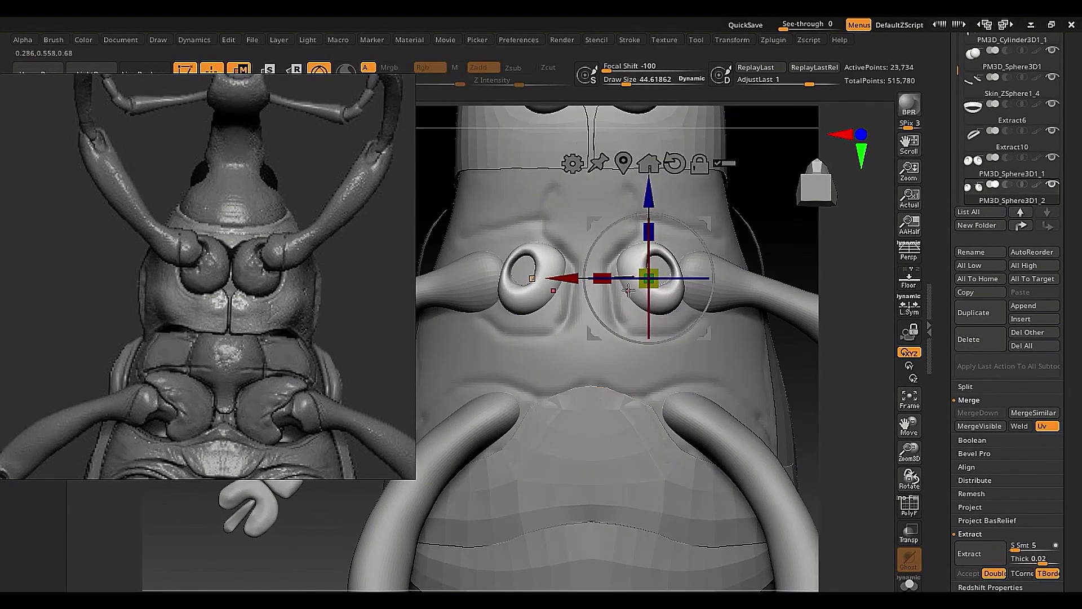
Elongate the middle leg joints and draw them toward the centreline with the Move brush at a draw size of about 251.
key(q)
key(s)
drag(660, 293, 654, 305)
key(b)
key(m)
key(v)
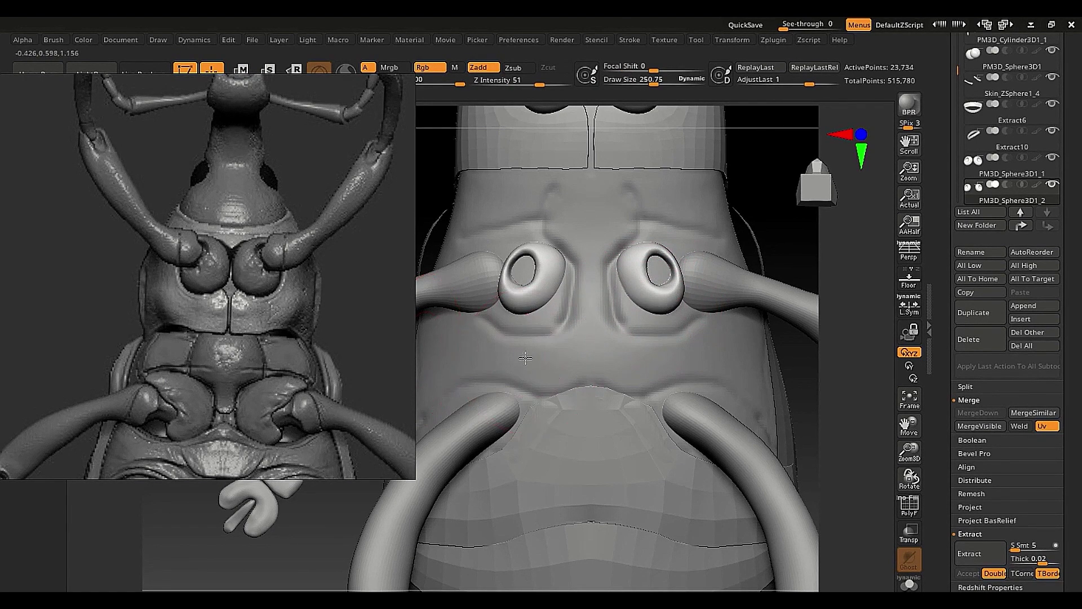
key(space)
mouse_move(653, 301)
mouse_down()
mouse_move(651, 316)
mouse_move(632, 312)
mouse_move(620, 255)
mouse_up()
key(s)
mouse_move(615, 314)
mouse_down()
mouse_move(639, 337)
mouse_move(671, 325)
mouse_up()
Stretch the upper outer rim of the middle leg joints toward the legs with the Move brush, starting at a draw size of about 169.
key(s)
key(s)
drag(675, 326, 671, 326)
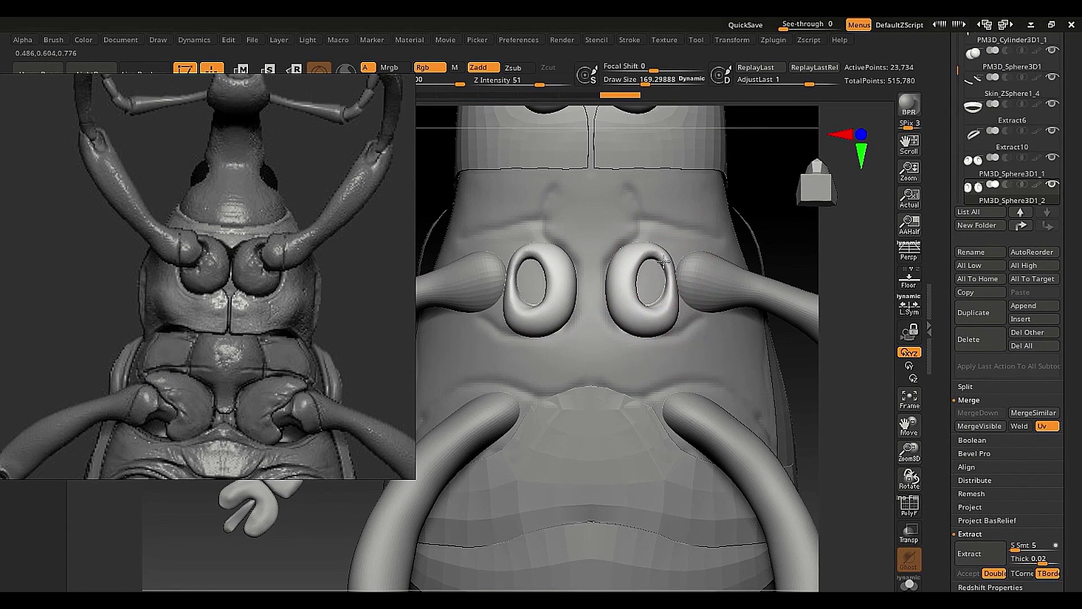
drag(659, 253, 710, 234)
right_drag(716, 231, 695, 276)
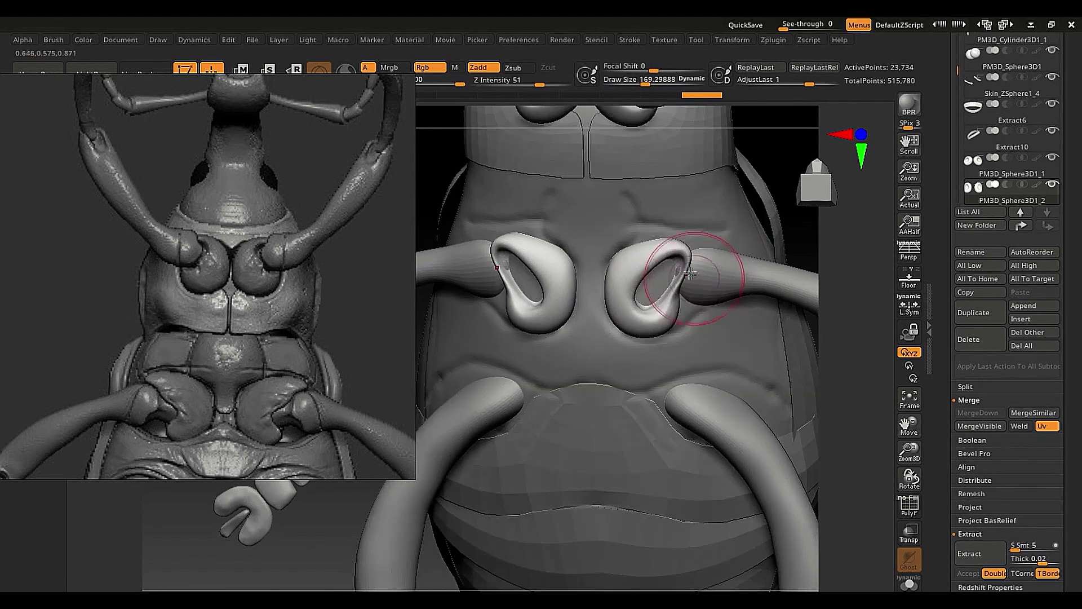
drag(676, 251, 720, 236)
right_drag(719, 236, 706, 267)
key(s)
drag(701, 276, 696, 276)
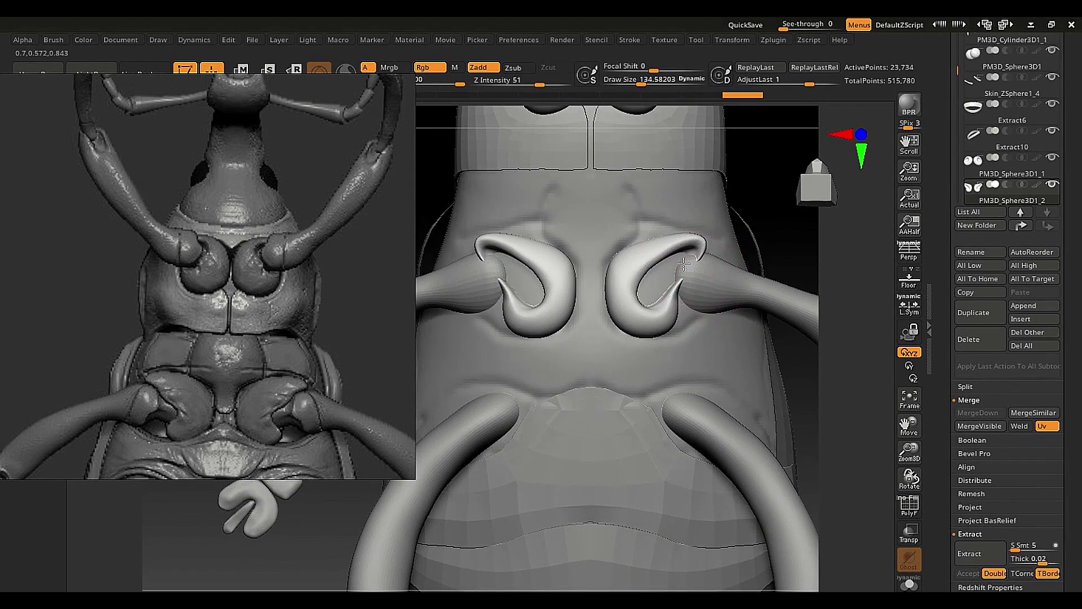
Isolate the middle leg joints and build up clay inside the hollow with the ClayBuildup brush at a draw size of about 45.
key(shift+s)
key(s)
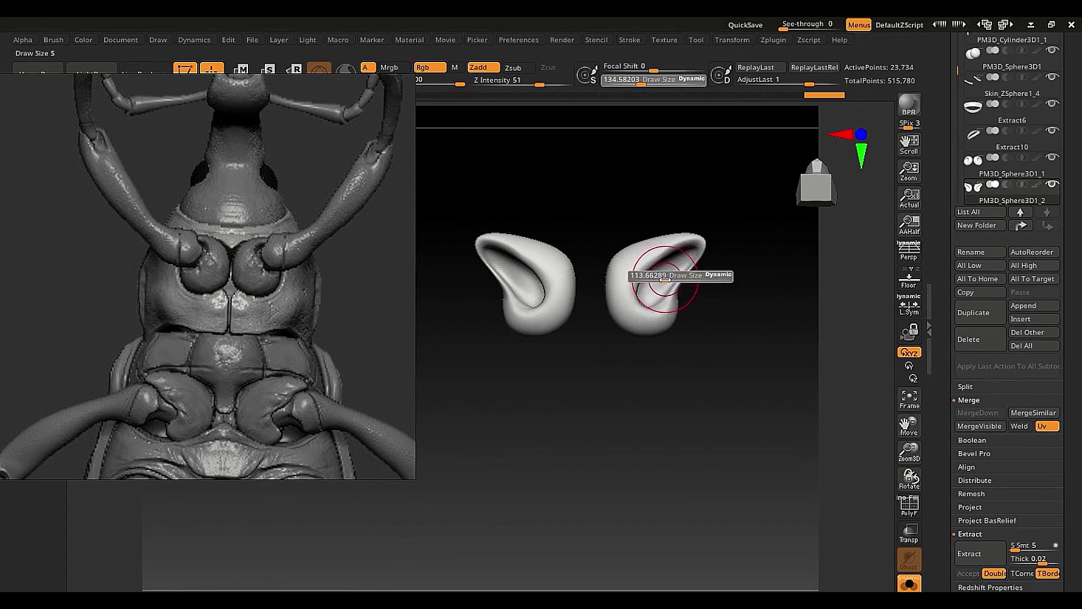
drag(667, 275, 661, 276)
ctrl+right_drag(662, 278, 684, 402)
key(b)
key(c)
key(b)
key(s)
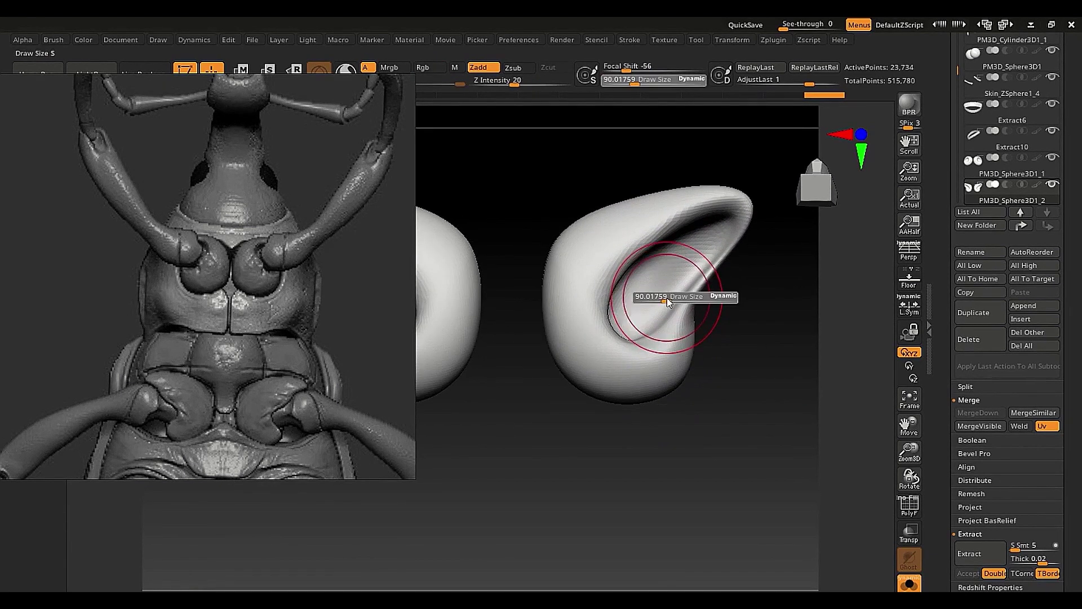
drag(662, 296, 655, 310)
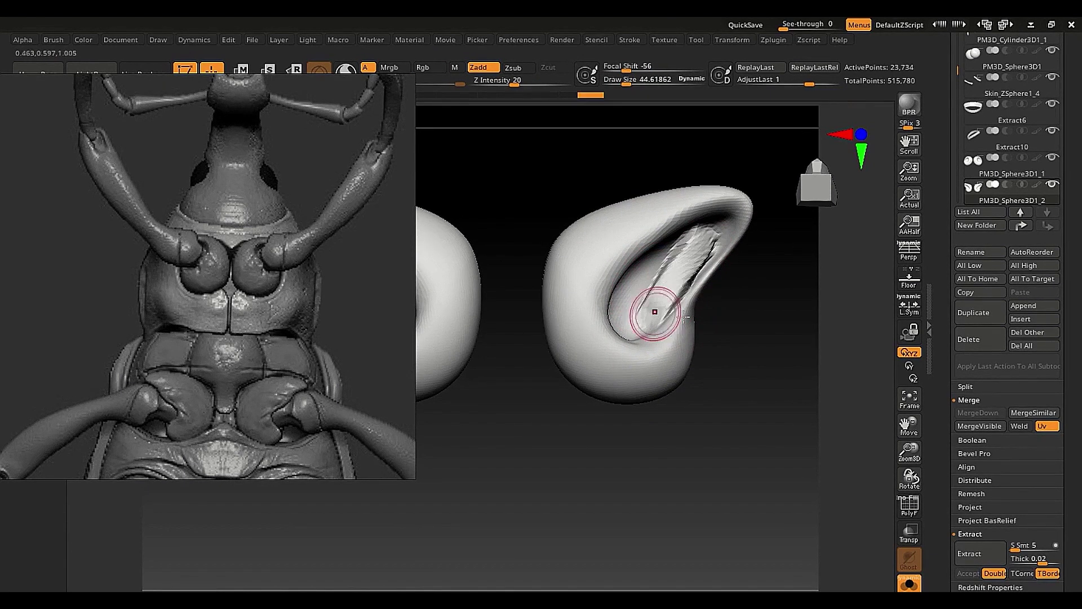
Fill the upper hollow of the middle leg joints out to the rim with ClayBuildup at a draw size of about 69.
mouse_move(716, 311)
right_down()
mouse_move(631, 299)
mouse_move(705, 319)
right_up()
key(s)
drag(694, 294, 700, 295)
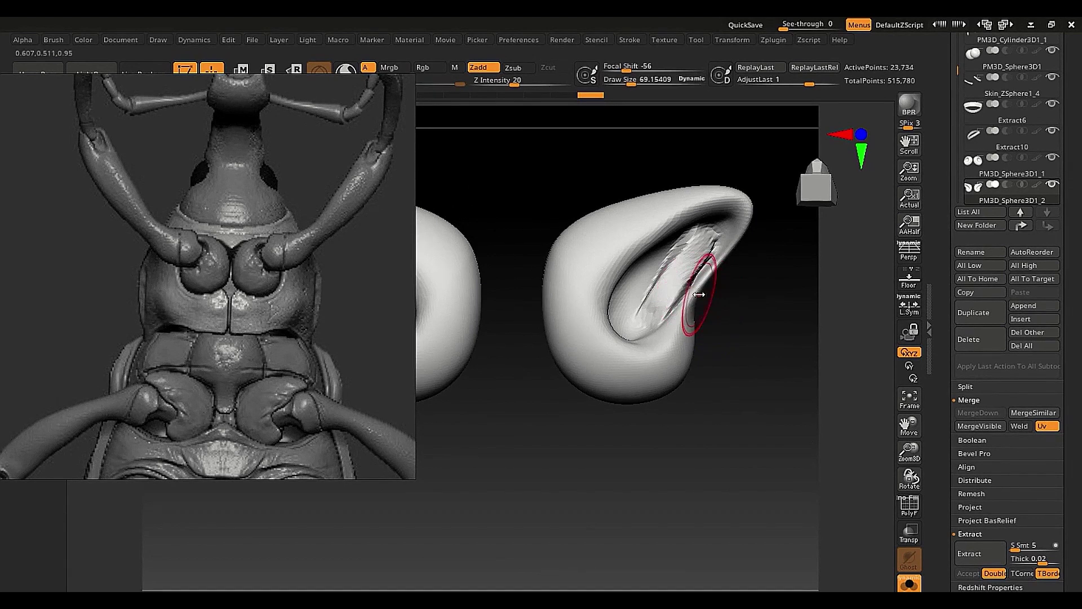
drag(729, 226, 673, 230)
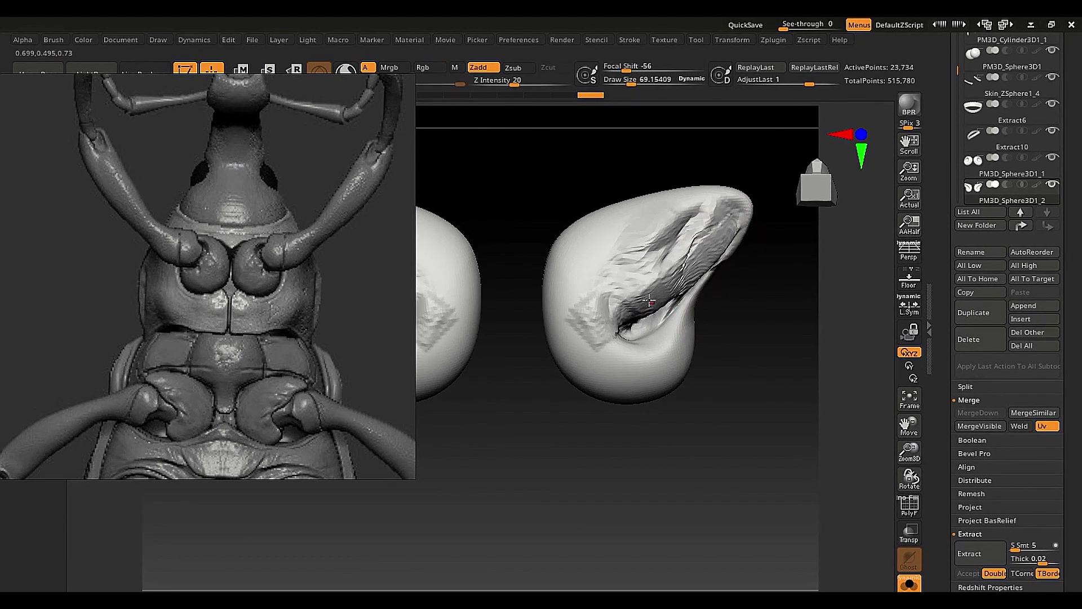
Smooth the filled area, remesh the middle leg joints with DynaMesh, and show the rest of the model again.
shift+drag(649, 301, 677, 241)
shift+drag(687, 283, 758, 388)
ctrl+drag(757, 322, 772, 381)
key(shift+s)
Build up the lower hollow of the middle leg joints with ClayBuildup at a draw size of about 73 and smooth the surface.
key(s)
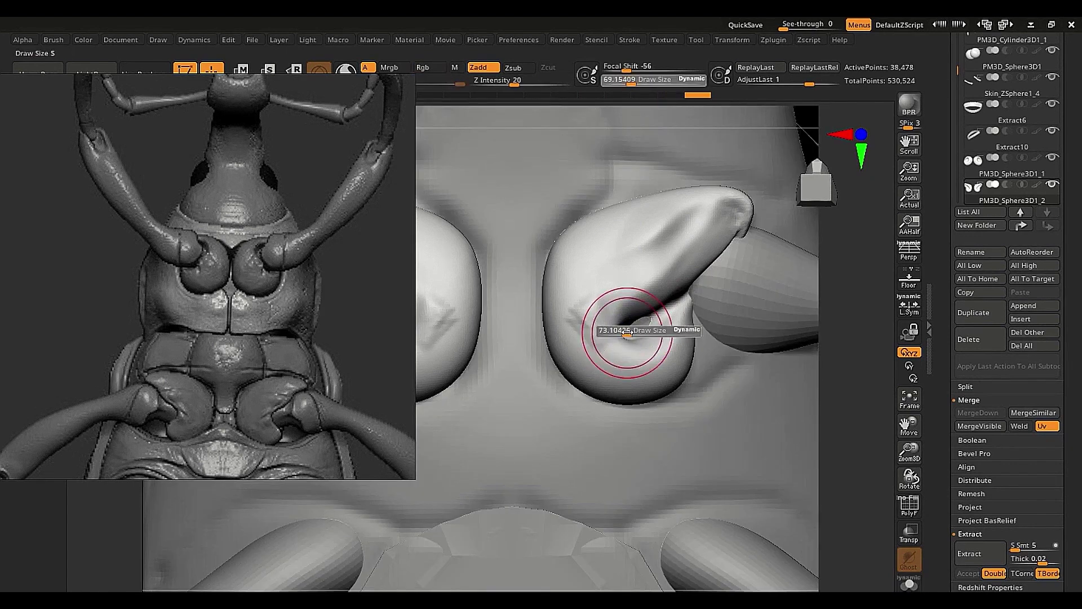
click(629, 331)
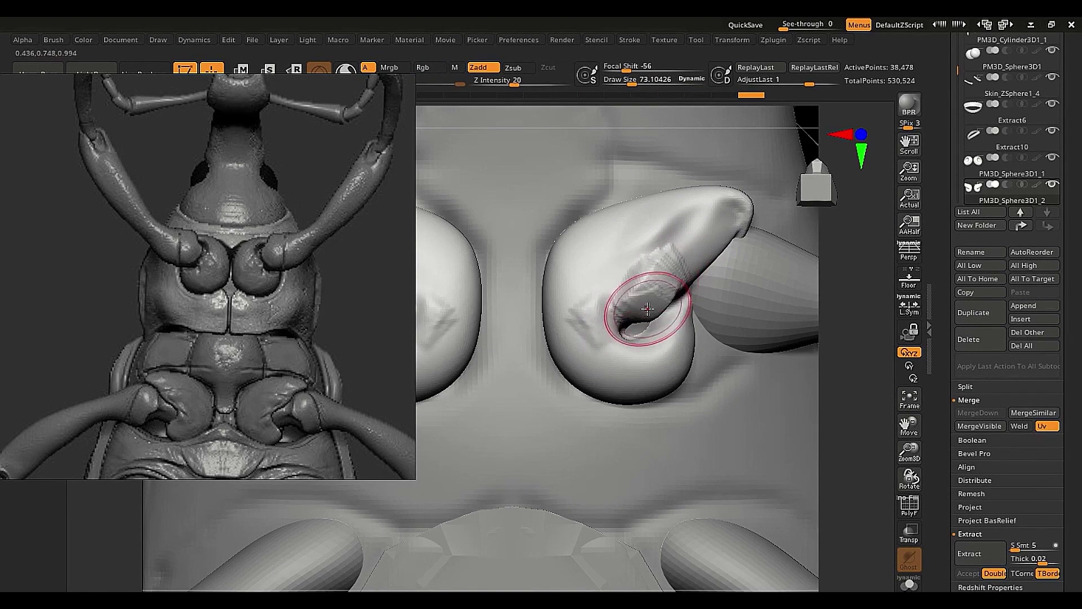
ctrl+right_drag(641, 329, 639, 293)
shift+drag(640, 287, 654, 309)
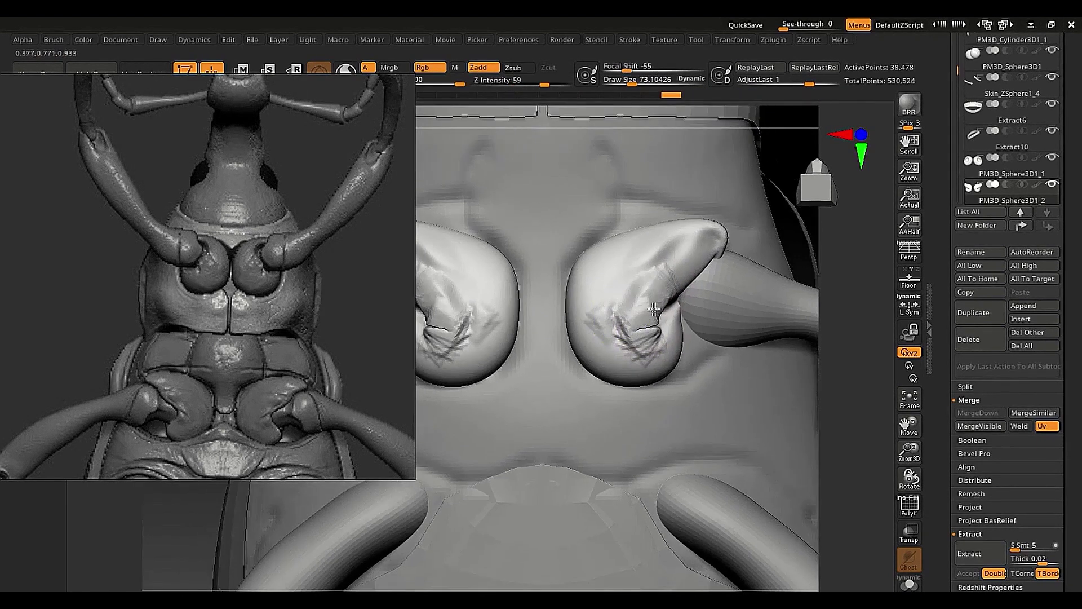
alt+right_drag(636, 334, 506, 331)
shift+drag(546, 301, 492, 294)
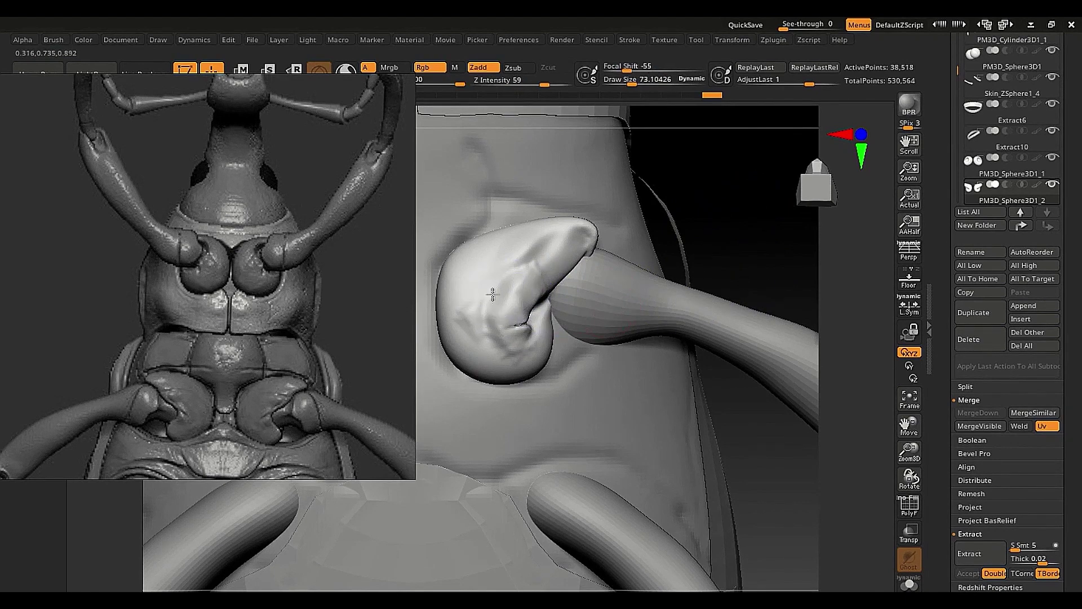
shift+drag(523, 354, 511, 348)
Isolate the middle leg joints and carve the groove along their inner hollow with ClayBuildup at a draw size of about 39.
alt+right_drag(511, 348, 581, 403)
key(s)
click(636, 356)
key(shift+s)
key(s)
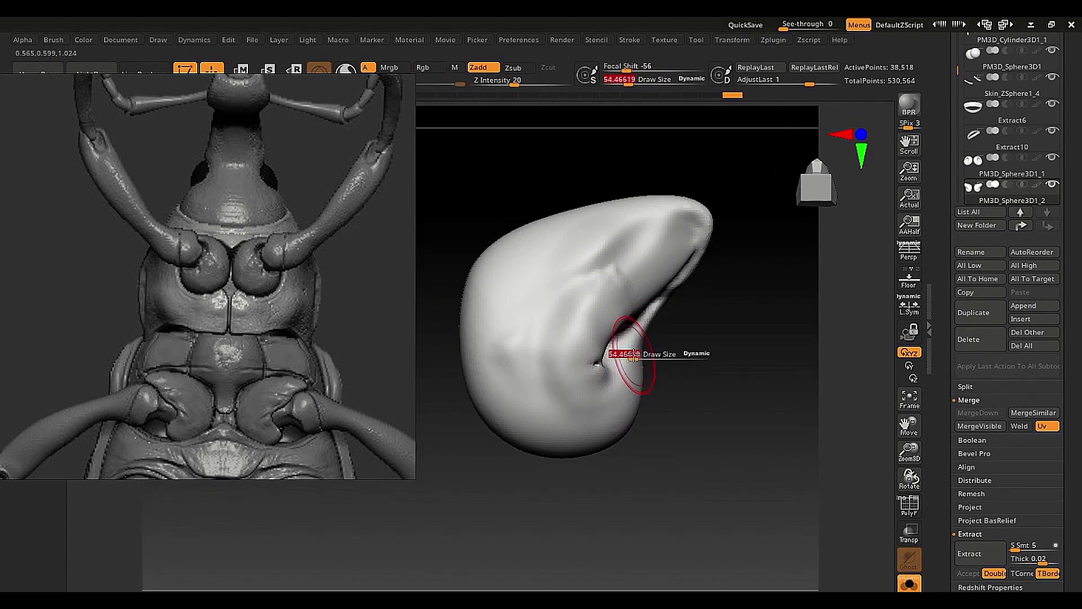
drag(635, 356, 629, 358)
right_drag(629, 357, 689, 289)
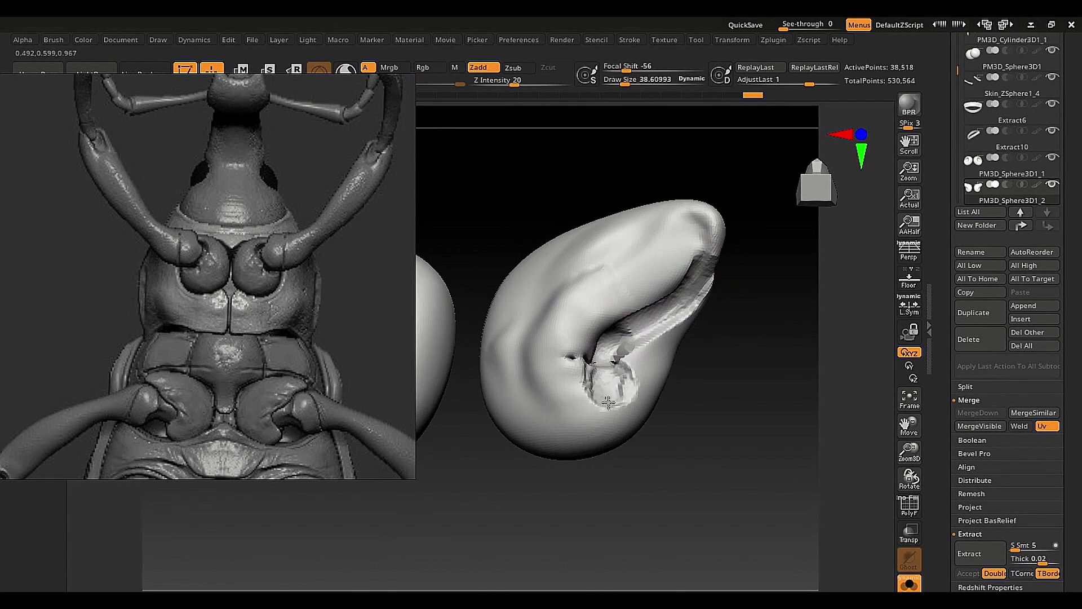
drag(609, 402, 629, 335)
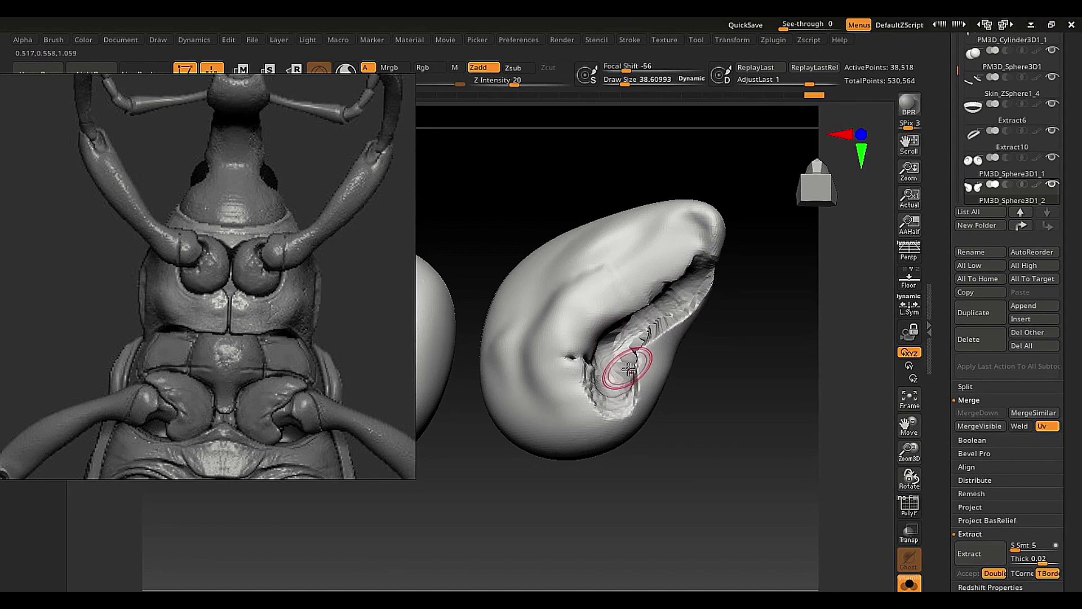
Refine the groove with ClayBuildup at a draw size of about 69, remesh with DynaMesh, and smooth the hollow.
drag(629, 369, 631, 359)
key(s)
mouse_move(631, 359)
mouse_down()
mouse_move(643, 356)
mouse_move(635, 392)
mouse_move(606, 392)
mouse_move(589, 369)
mouse_up()
ctrl+drag(783, 393, 712, 368)
shift+drag(559, 369, 584, 393)
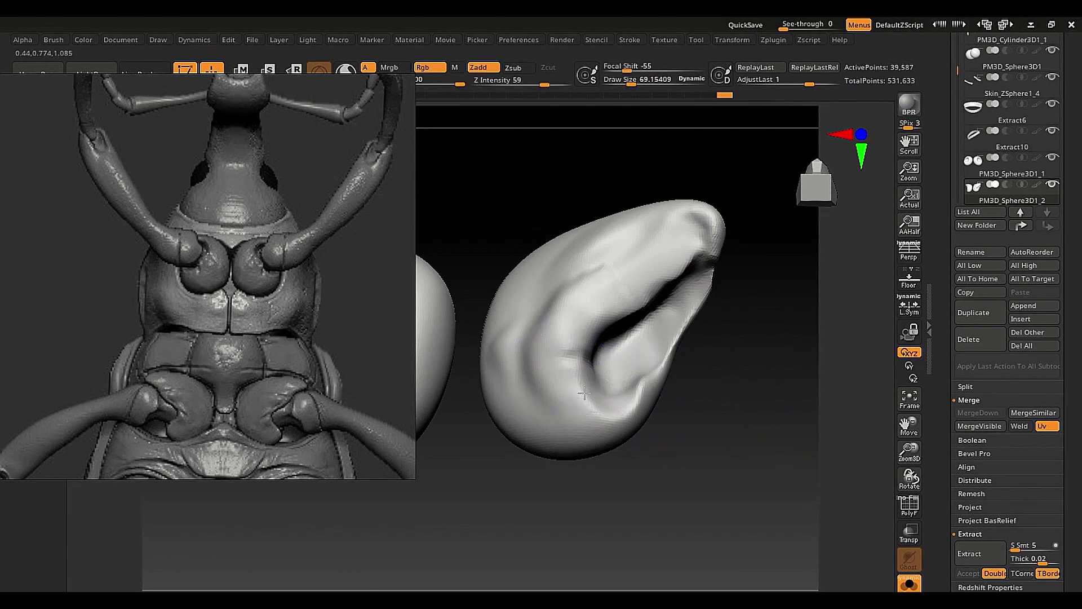
Refine the lower edge of the groove with a draw size of about 48 and show the surrounding body and legs.
right_drag(639, 371, 570, 374)
key(s)
drag(570, 374, 563, 376)
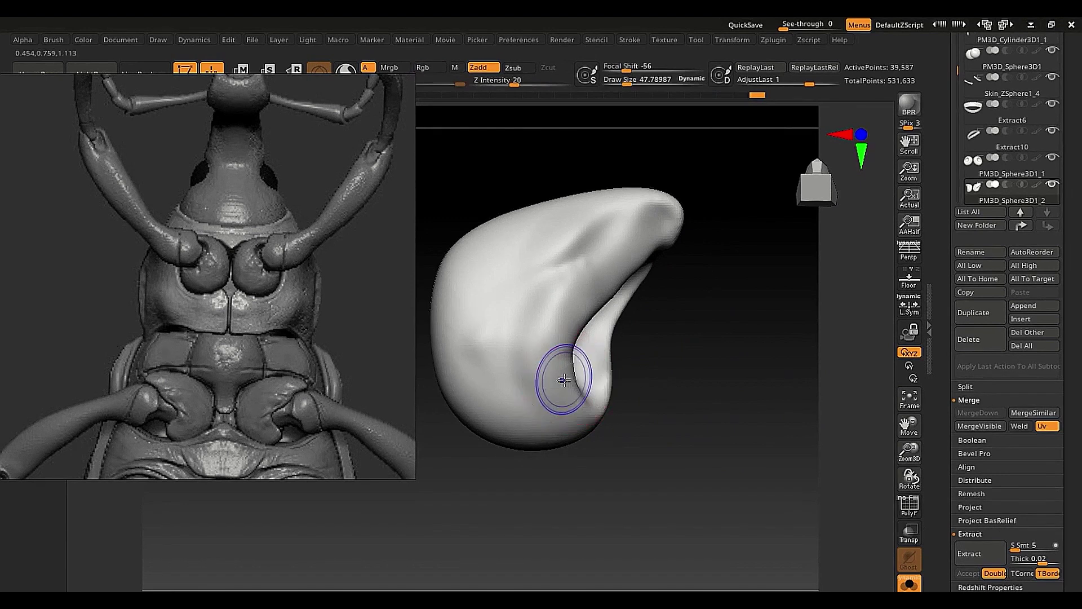
key(alt+s)
alt+right_drag(582, 327, 613, 351)
key(s)
drag(655, 306, 651, 305)
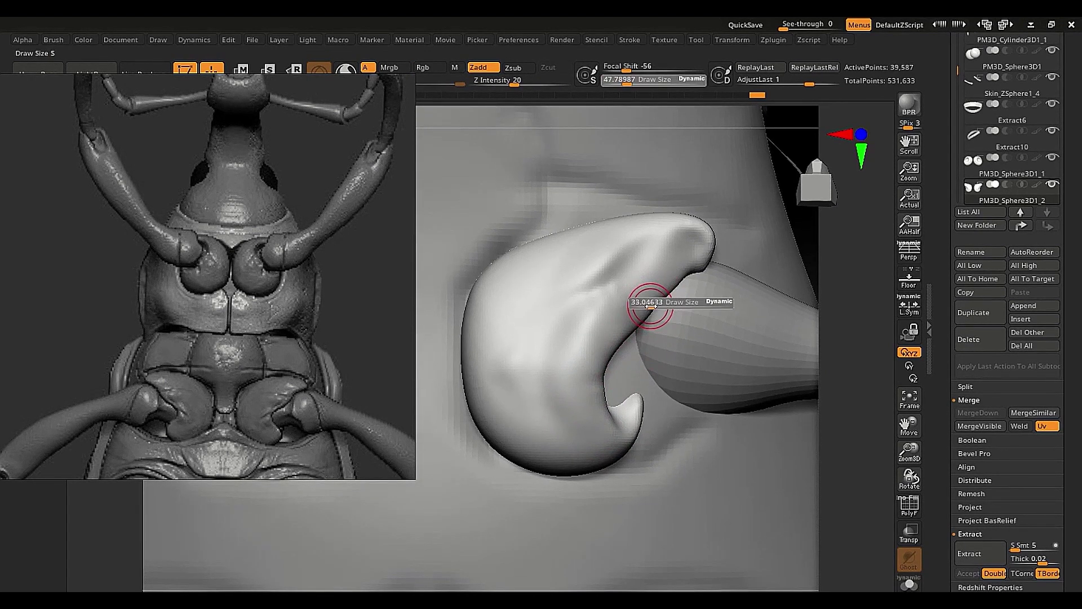
Pull the middle leg joint's upper tip outward and reshape its inner edge with the Move brush.
alt+right_drag(652, 309, 705, 288)
key(b)
key(m)
key(v)
key(s)
mouse_move(703, 291)
mouse_down()
mouse_move(707, 265)
mouse_move(708, 287)
mouse_up()
key(s)
key(s)
mouse_move(707, 277)
mouse_down()
mouse_move(700, 269)
mouse_move(628, 346)
mouse_move(633, 334)
mouse_move(622, 333)
mouse_up()
key(s)
key(s)
key(s)
key(s)
Reshape the lower hook of the middle leg joint with the Move brush at a draw size of about 104.
drag(584, 403, 565, 405)
key(s)
key(s)
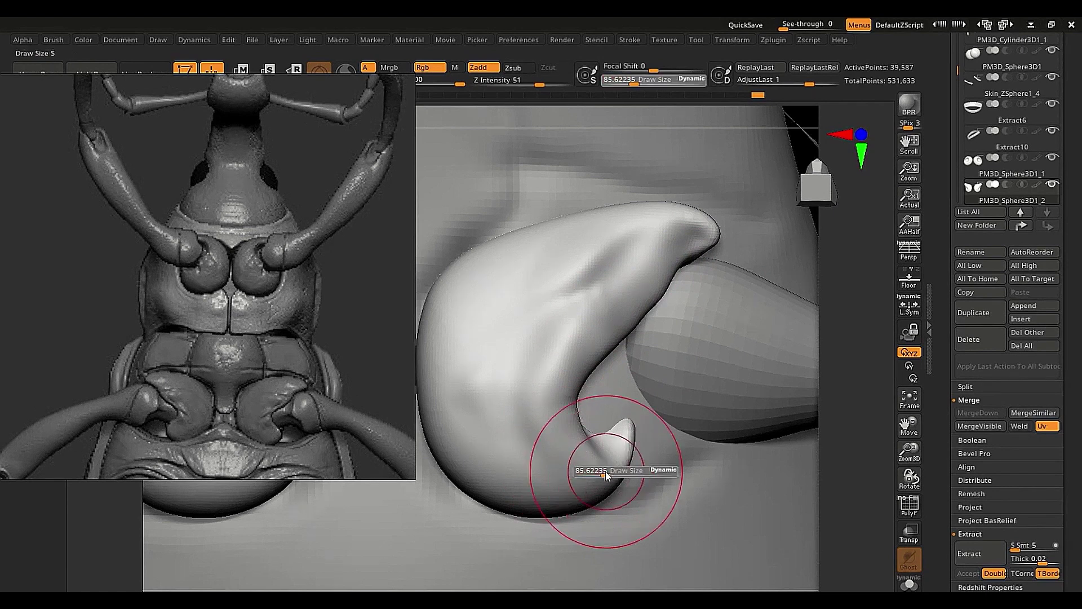
drag(606, 475, 603, 475)
mouse_move(597, 464)
mouse_down()
mouse_move(619, 451)
mouse_move(610, 452)
mouse_move(616, 470)
mouse_move(574, 511)
mouse_up()
key(s)
ctrl+right_drag(587, 440, 587, 402)
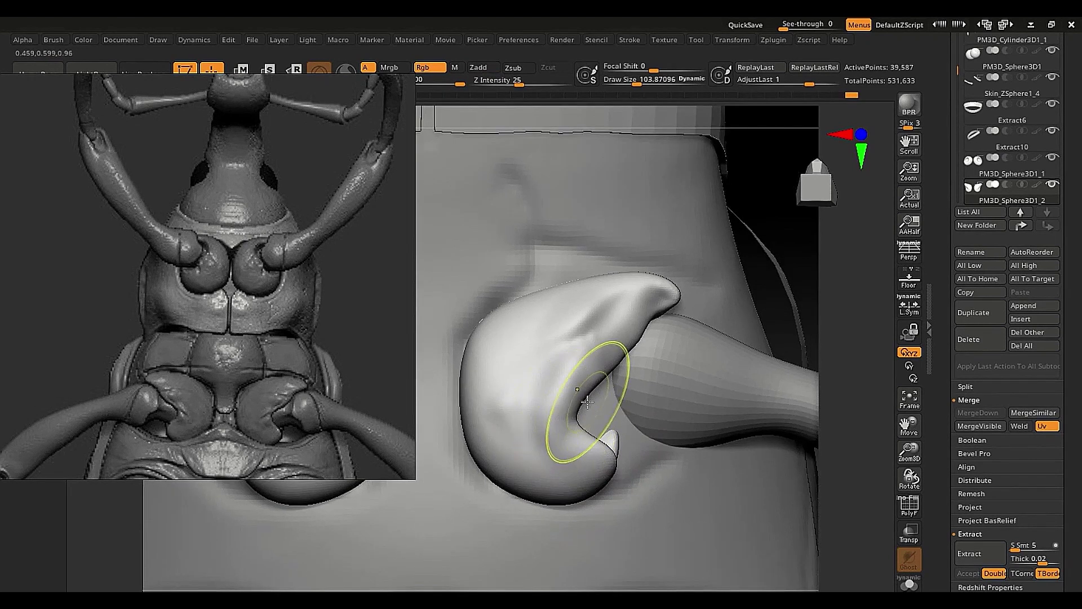
Refine the inner edge of the middle leg joint with the Move brush at a draw size of about 51.
key(s)
mouse_move(588, 402)
mouse_down()
mouse_move(619, 366)
mouse_move(615, 345)
mouse_up()
key(s)
key(s)
key(s)
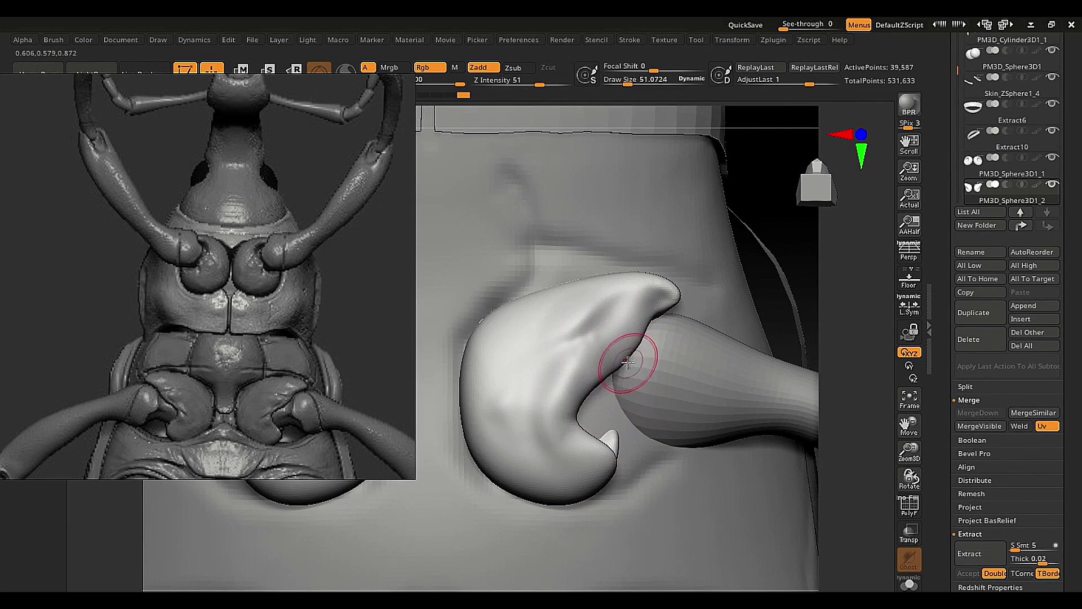
key(s)
drag(628, 362, 636, 367)
Push the joint's upper edge near the tip downward with the Move brush at a draw size of about 140.
mouse_move(601, 349)
mouse_down()
mouse_move(574, 332)
mouse_move(599, 298)
mouse_up()
key(s)
drag(599, 297, 606, 297)
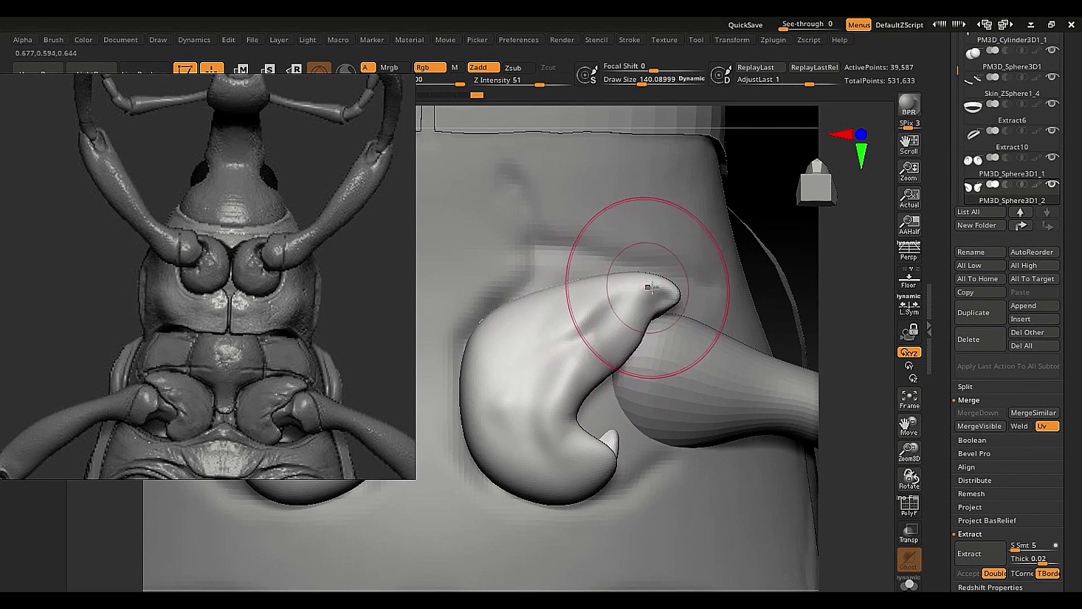
key(bracketleft)
key(bracketleft)
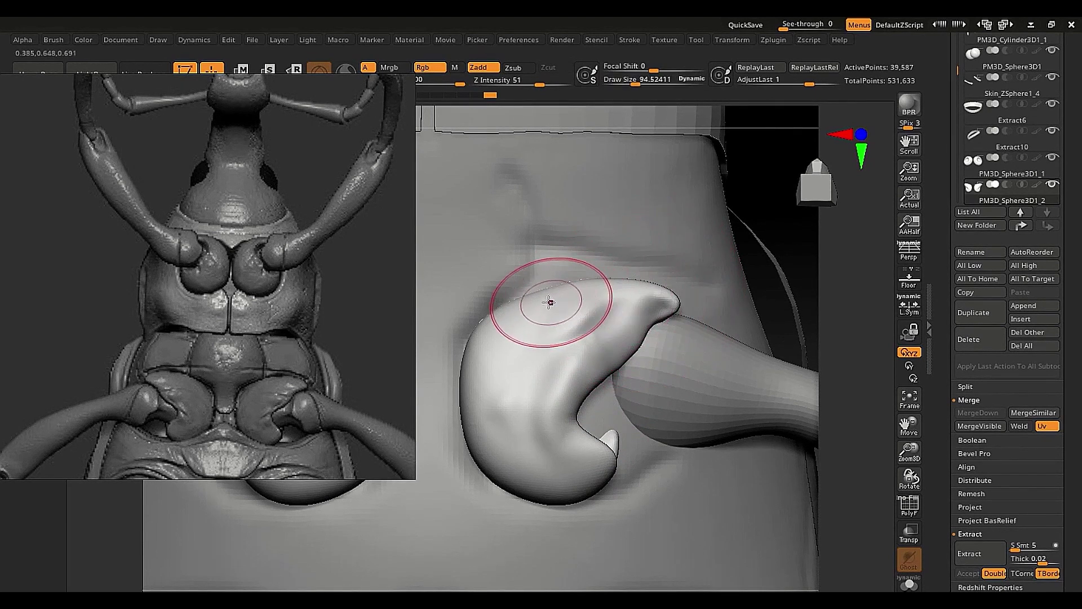
key(s)
drag(540, 295, 548, 297)
Adjust the joint's outer edge with the Move brush at a draw size of about 119 and undo the last stroke.
key(s)
click(459, 387)
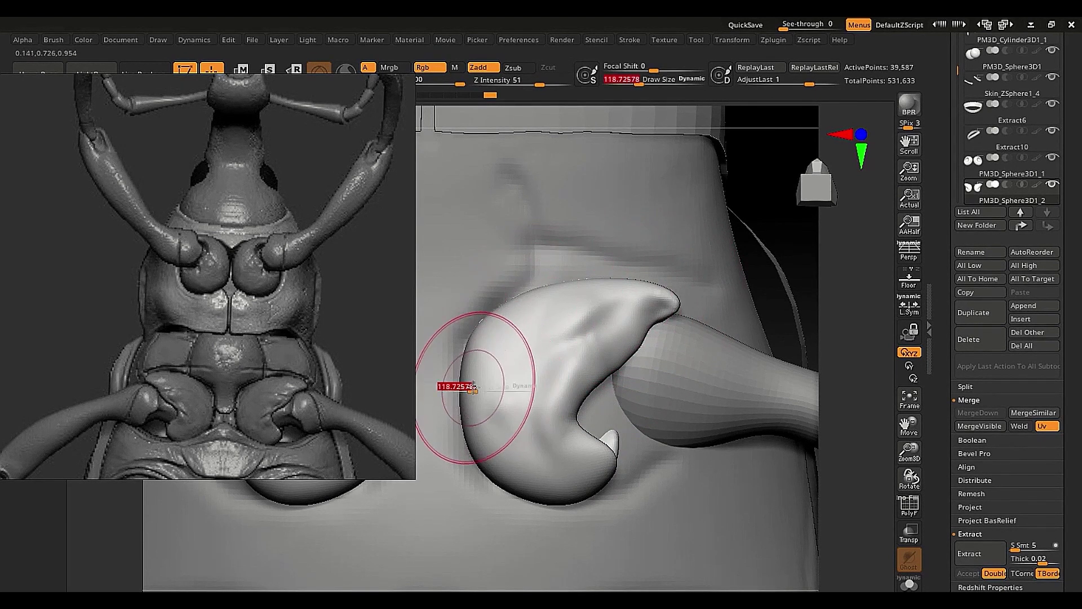
drag(468, 389, 473, 389)
key(bracketleft)
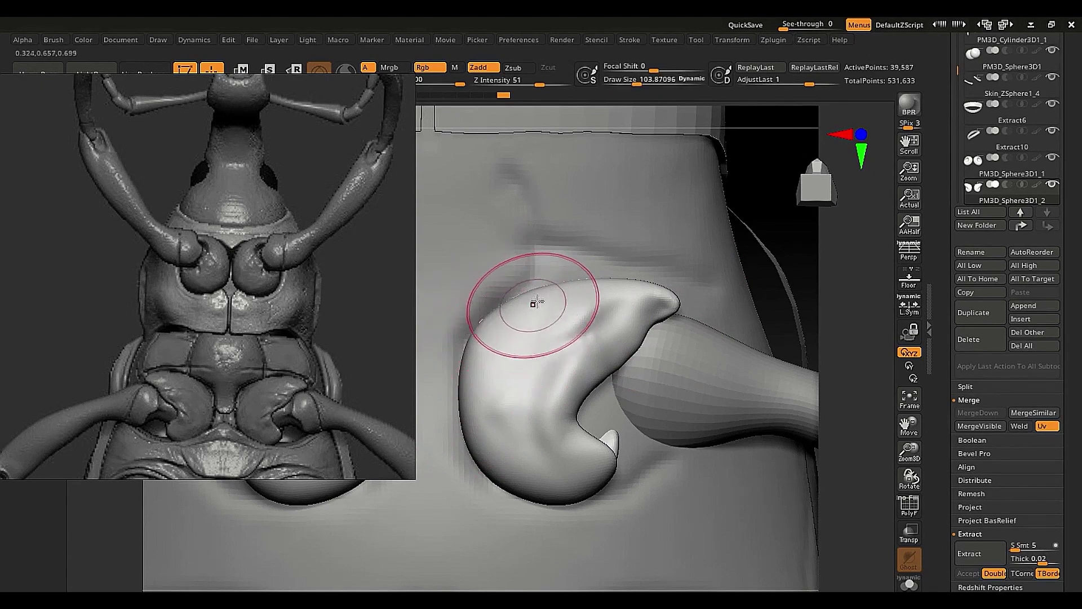
key(ctrl+z)
ctrl+right_drag(586, 319, 552, 262)
ctrl+right_drag(536, 352, 598, 410)
key(s)
drag(597, 409, 595, 410)
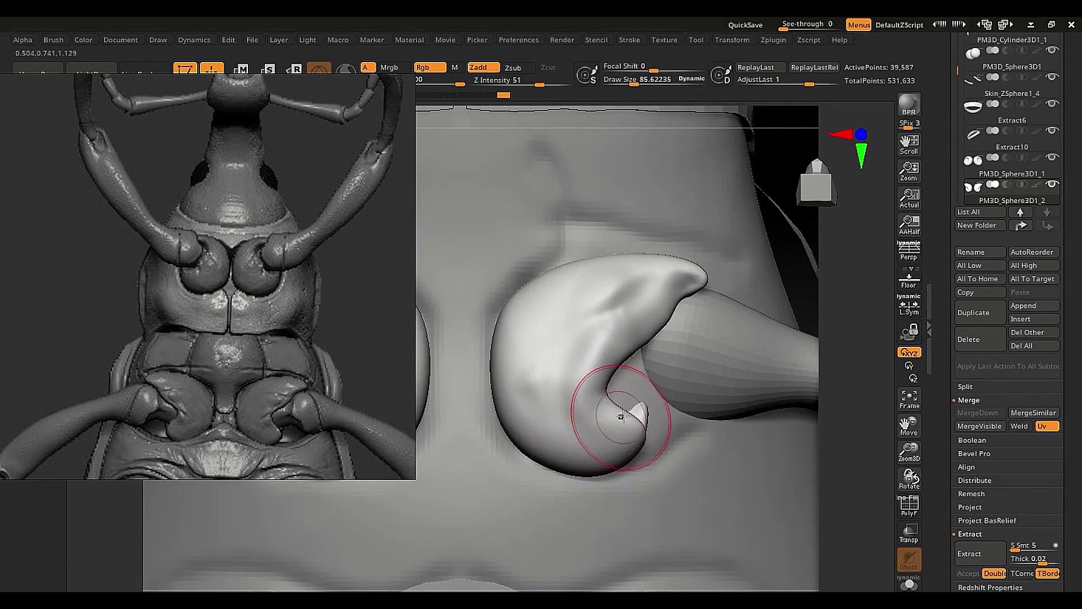
Isolate the middle leg joint and build up the inside of its hollow with ClayBuildup at a draw size of about 58.
mouse_move(664, 419)
right_down()
mouse_move(645, 403)
mouse_move(641, 428)
right_up()
key(alt+s)
key(b)
key(c)
key(b)
key(s)
key(s)
drag(641, 429, 630, 429)
right_drag(630, 429, 604, 394)
key(s)
drag(604, 394, 614, 408)
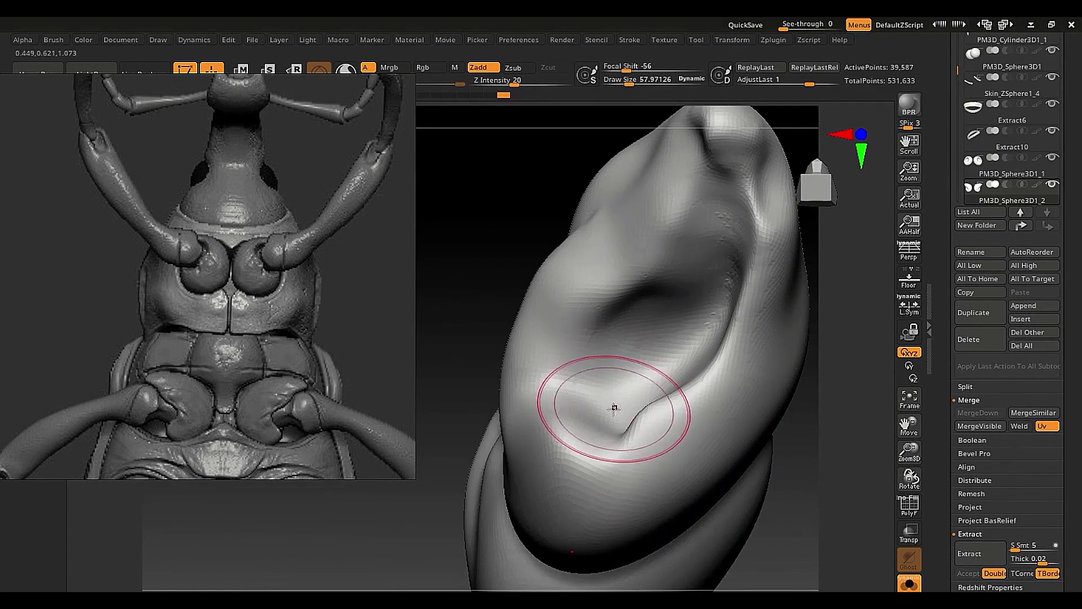
right_drag(614, 408, 648, 408)
mouse_move(489, 404)
right_down()
mouse_move(516, 404)
mouse_move(541, 362)
mouse_move(526, 355)
mouse_move(634, 267)
right_up()
mouse_move(614, 219)
mouse_down()
mouse_move(640, 225)
mouse_move(637, 254)
mouse_move(568, 376)
mouse_move(515, 411)
mouse_move(538, 407)
mouse_up()
right_drag(564, 412, 565, 364)
Reshape the rim of the hollow with the Move brush at a draw size of about 73 and remesh with DynaMesh.
key(b)
key(m)
key(v)
key(bracketright)
key(bracketright)
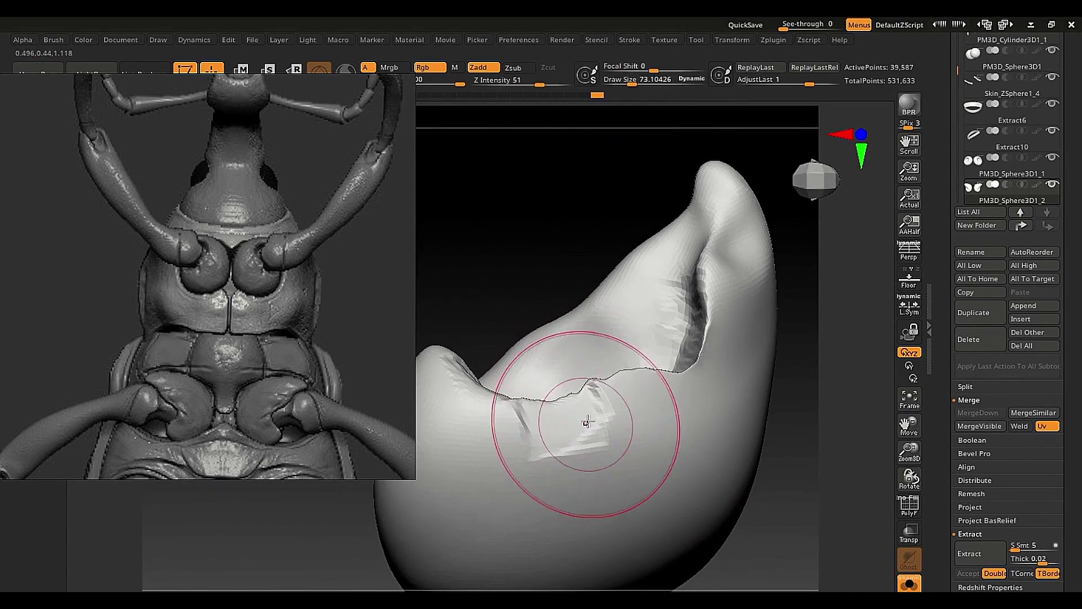
right_drag(611, 468, 529, 447)
right_drag(587, 471, 667, 474)
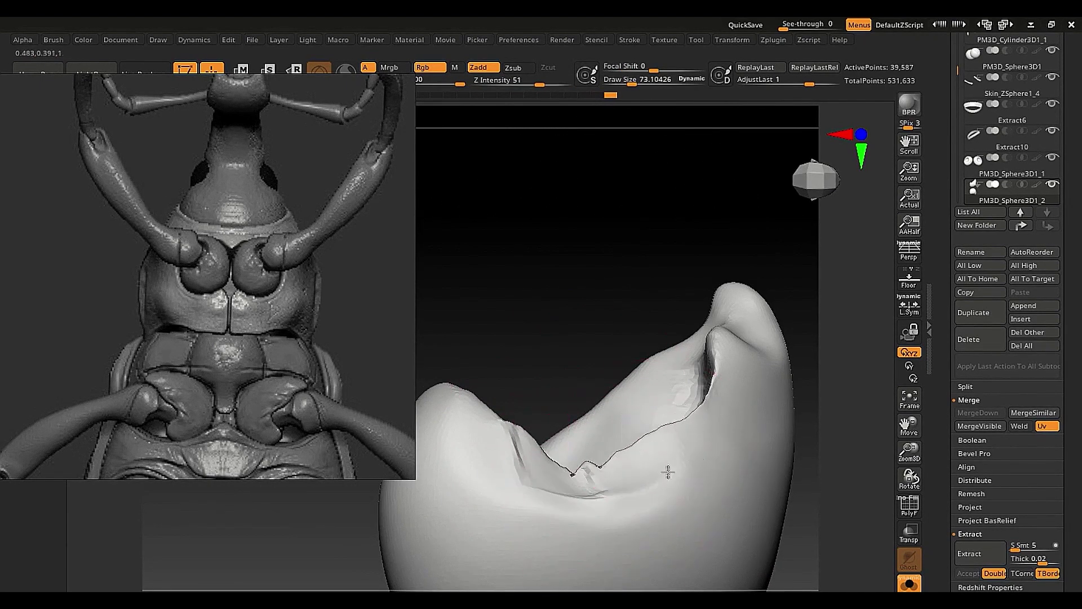
right_drag(519, 471, 722, 359)
key(ctrl)
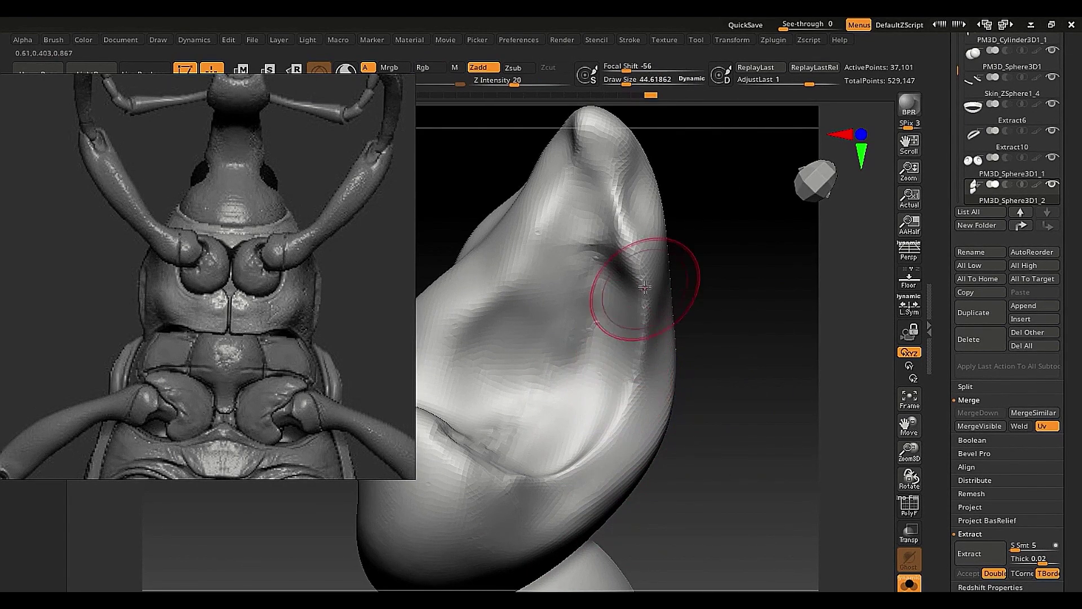
Fill the groove along the joint's inner side with ClayBuildup at a draw size of about 45 and smooth the strokes.
mouse_move(647, 278)
mouse_down()
mouse_move(592, 441)
mouse_move(471, 490)
mouse_move(516, 501)
mouse_move(600, 423)
mouse_up()
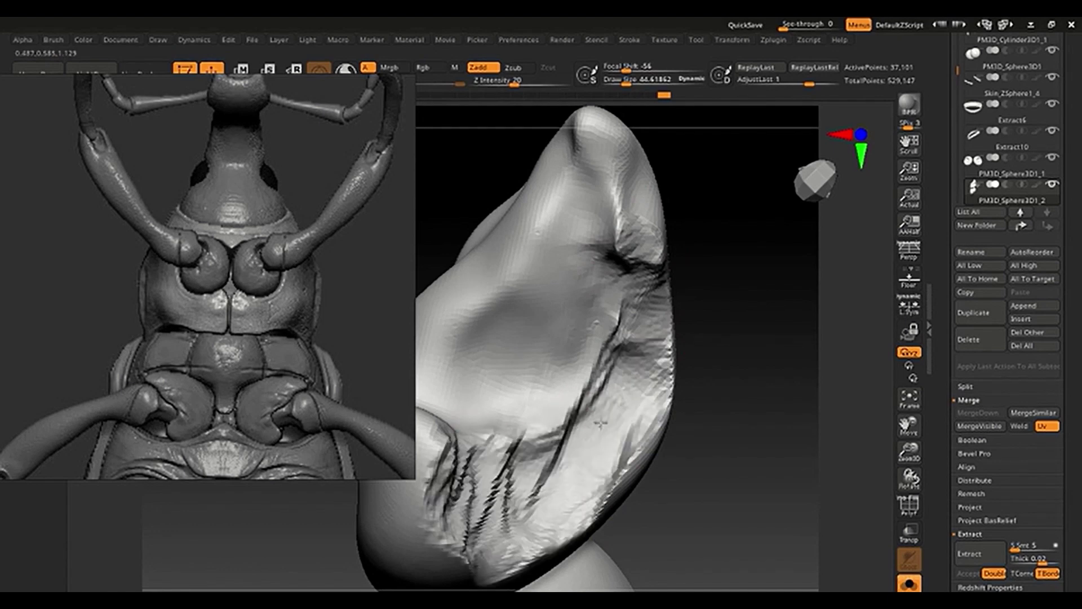
mouse_move(610, 338)
shift+mouse_down()
mouse_move(487, 480)
mouse_move(593, 471)
shift+mouse_up()
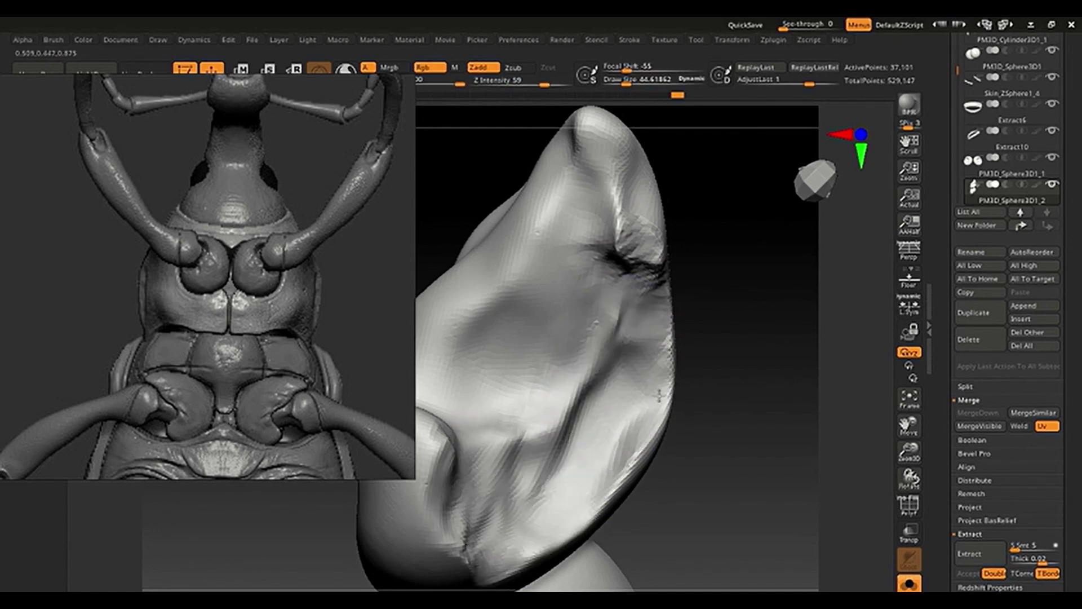
drag(739, 395, 672, 406)
key(s)
mouse_move(648, 304)
mouse_down()
mouse_move(672, 365)
mouse_move(584, 502)
mouse_move(467, 541)
mouse_move(442, 511)
mouse_move(540, 482)
mouse_move(645, 353)
mouse_up()
Remesh the joint with DynaMesh and smooth the filled inner side.
ctrl+drag(753, 303, 767, 342)
mouse_move(637, 265)
shift+mouse_down()
mouse_move(671, 423)
mouse_move(373, 540)
mouse_move(508, 551)
shift+mouse_up()
mouse_move(621, 351)
shift+mouse_down()
mouse_move(648, 293)
mouse_move(625, 237)
mouse_move(617, 271)
shift+mouse_up()
Fill the crease below the joint's tip with ClayBuildup at a draw size of about 30 and smooth the inner surface.
key(s)
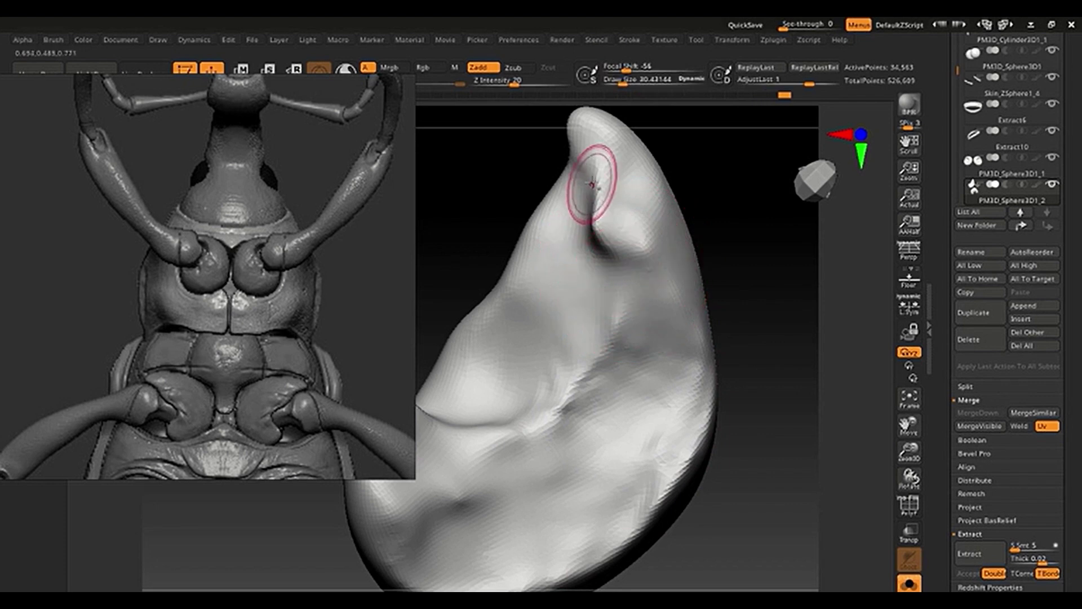
mouse_move(592, 184)
mouse_down()
mouse_move(601, 241)
mouse_move(631, 215)
mouse_move(638, 248)
mouse_up()
key(s)
mouse_move(638, 258)
mouse_down()
mouse_move(628, 237)
mouse_move(614, 314)
mouse_move(665, 308)
mouse_move(543, 416)
mouse_move(601, 469)
mouse_up()
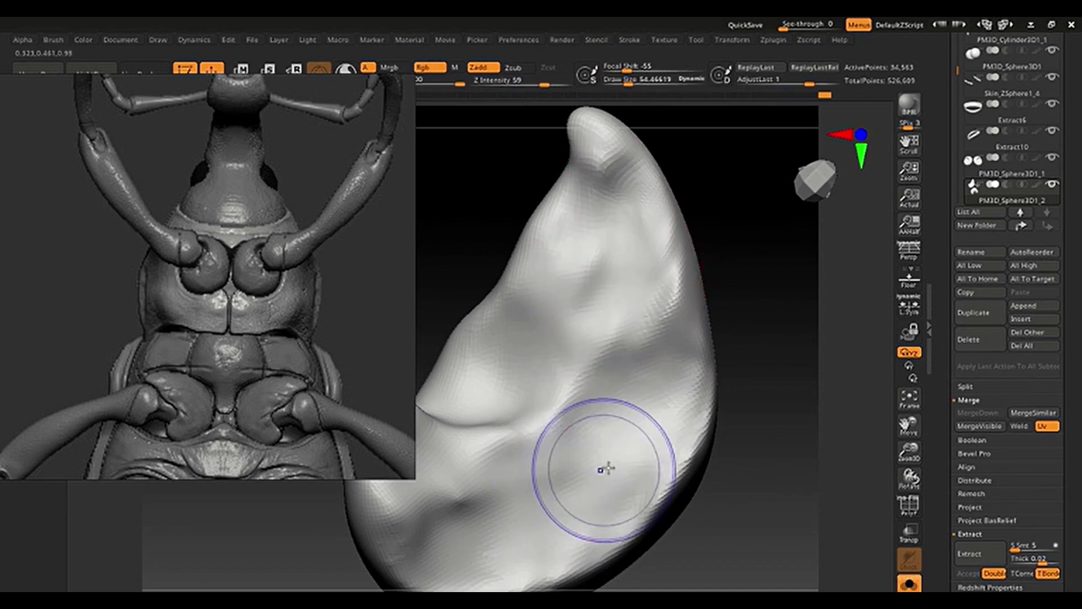
Remesh the joint with DynaMesh and show the surrounding body and legs from below.
right_drag(604, 469, 718, 466)
ctrl+drag(759, 378, 755, 446)
shift+right_drag(754, 447, 759, 449)
key(alt+s)
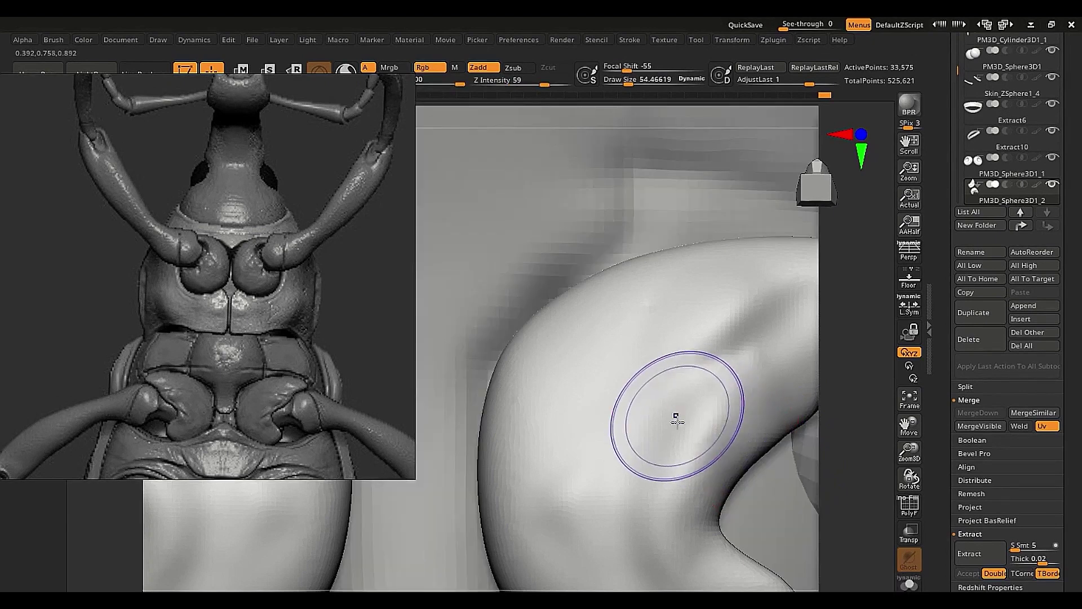
mouse_move(676, 416)
alt+right_down()
mouse_move(517, 350)
mouse_move(587, 363)
alt+right_up()
key(s)
drag(589, 382, 593, 383)
Move the reference image away from the brush settings and bring both middle leg joints into view.
mouse_move(592, 387)
ctrl+right_down()
mouse_move(529, 394)
mouse_move(479, 378)
ctrl+right_up()
drag(405, 213, 213, 446)
shift+right_drag(616, 327, 637, 333)
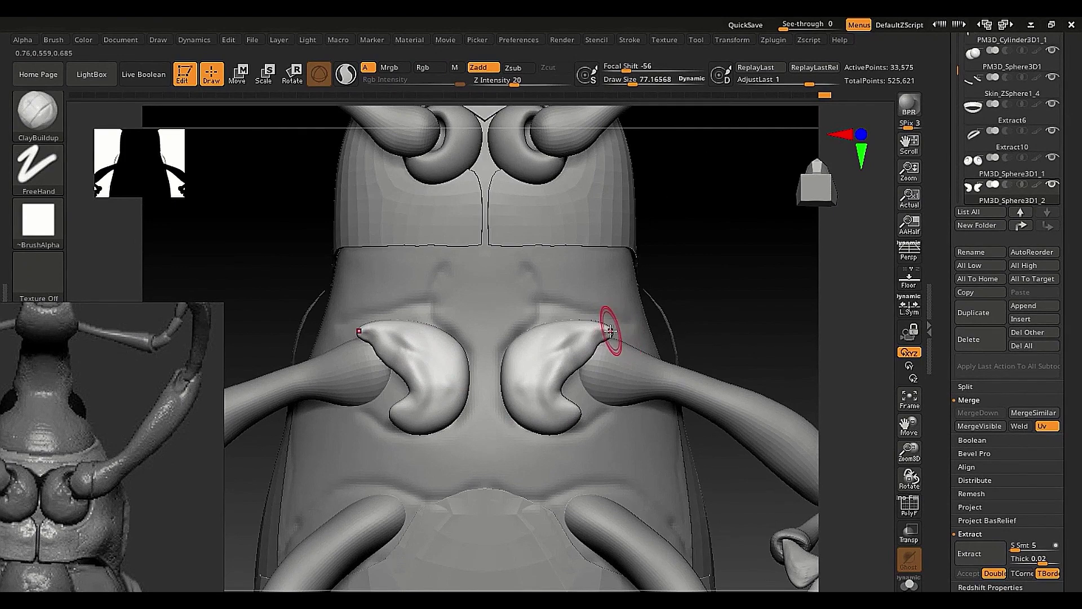
Recall the stored bottom view of the whole beetle and set the see-through value to 3.
click(123, 43)
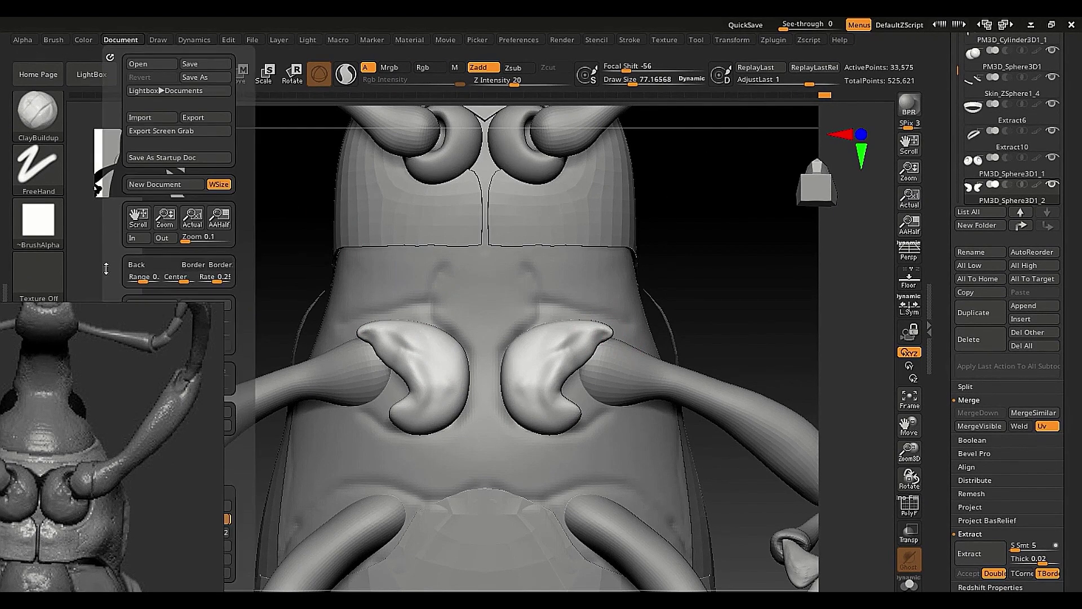
drag(108, 249, 110, 31)
drag(110, 193, 110, 147)
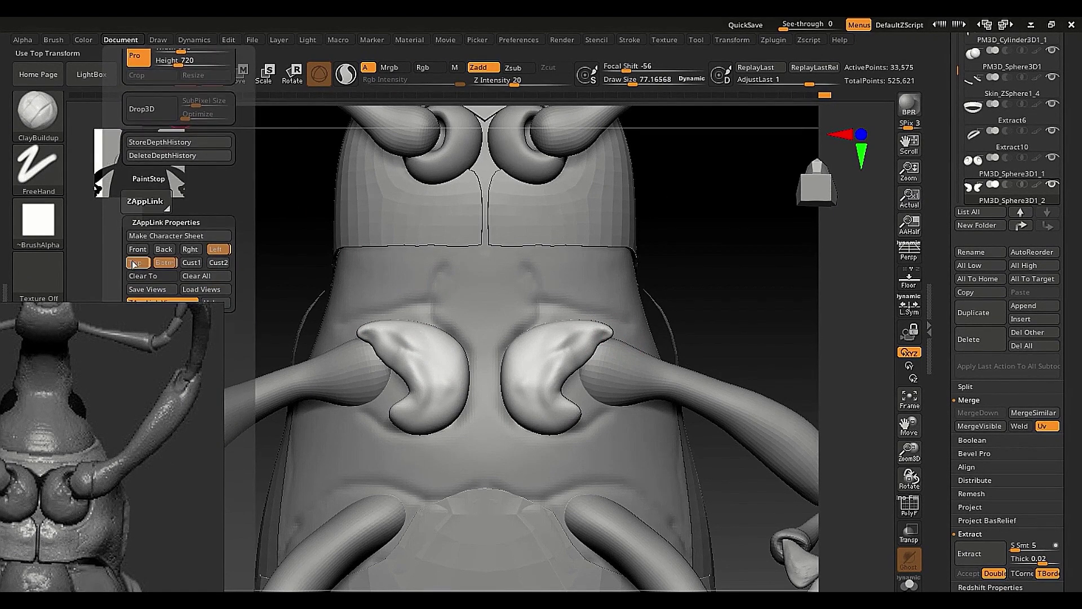
click(164, 262)
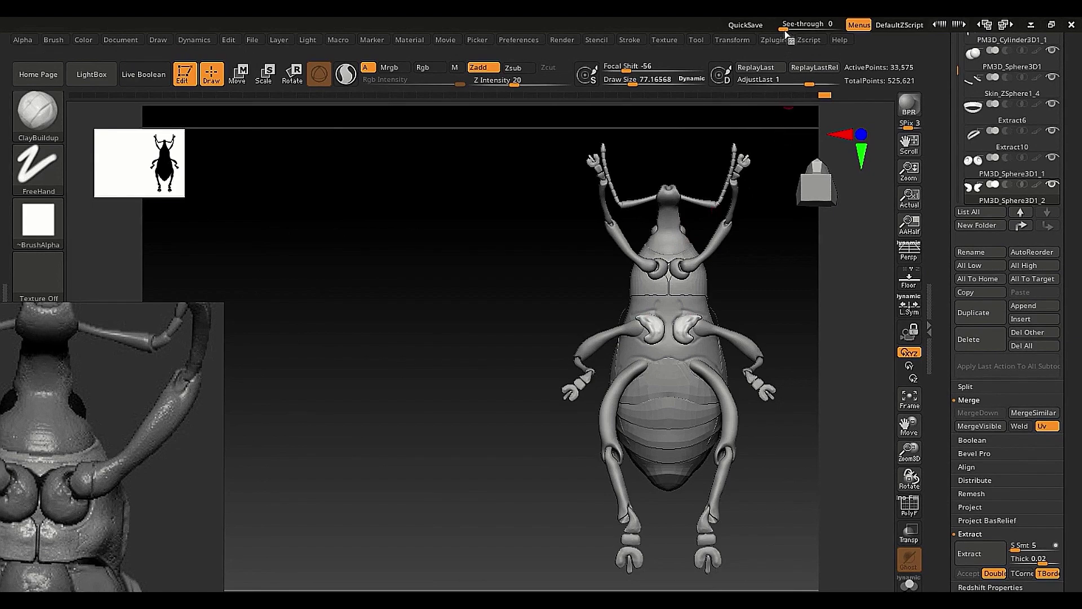
mouse_move(786, 29)
mouse_down()
mouse_move(829, 28)
mouse_move(783, 27)
mouse_up()
key(ctrl)
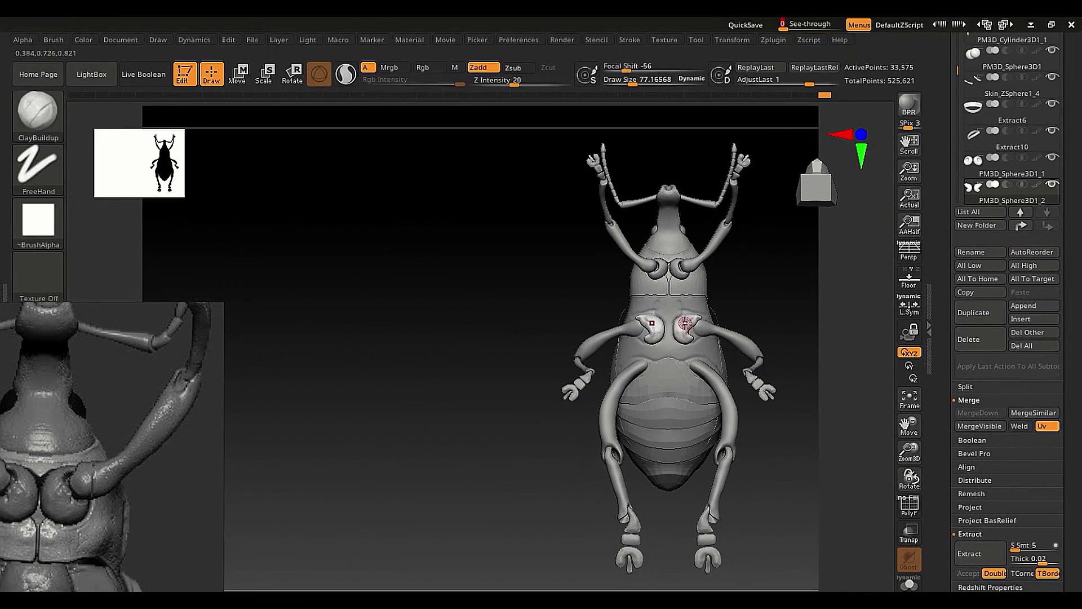
Push the lower edge of the middle leg joint upward with the Move brush at a draw size of about 140.
drag(686, 326, 679, 326)
ctrl+right_drag(683, 341, 681, 411)
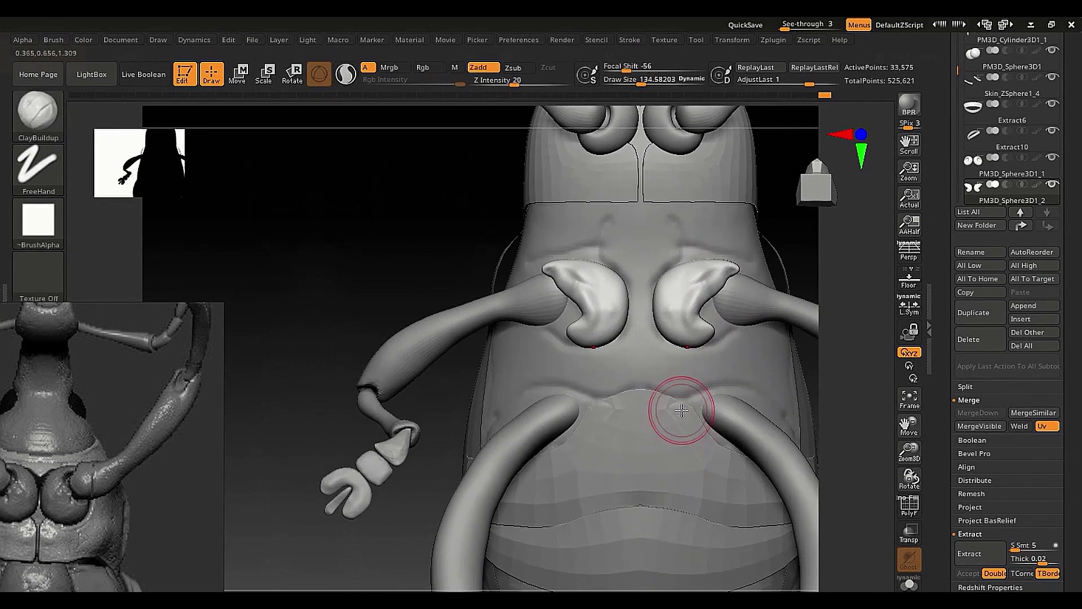
key(s)
ctrl+right_drag(670, 338, 668, 366)
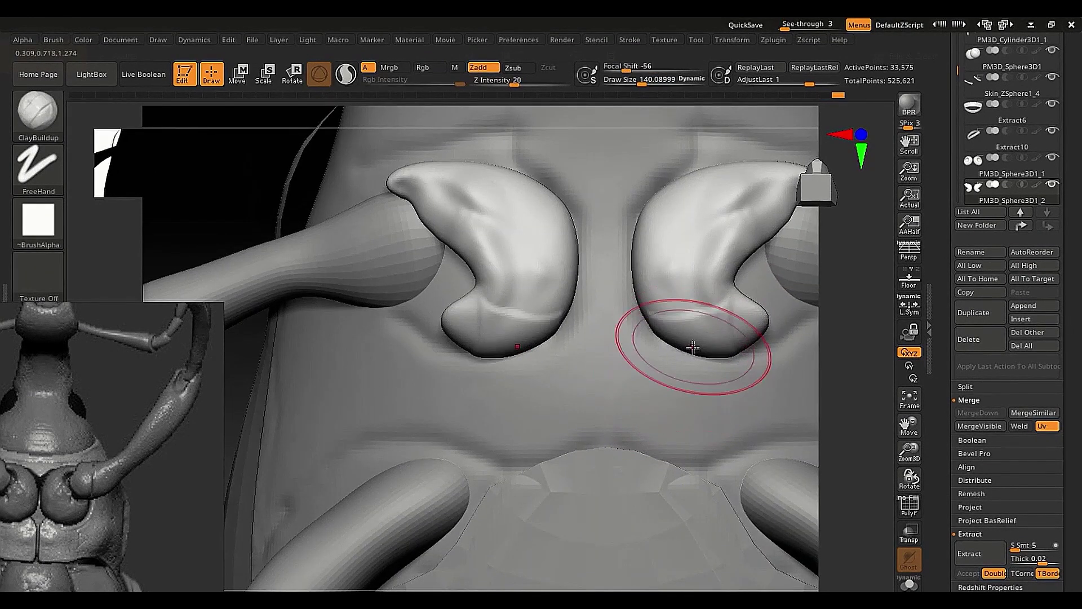
key(ctrl+z)
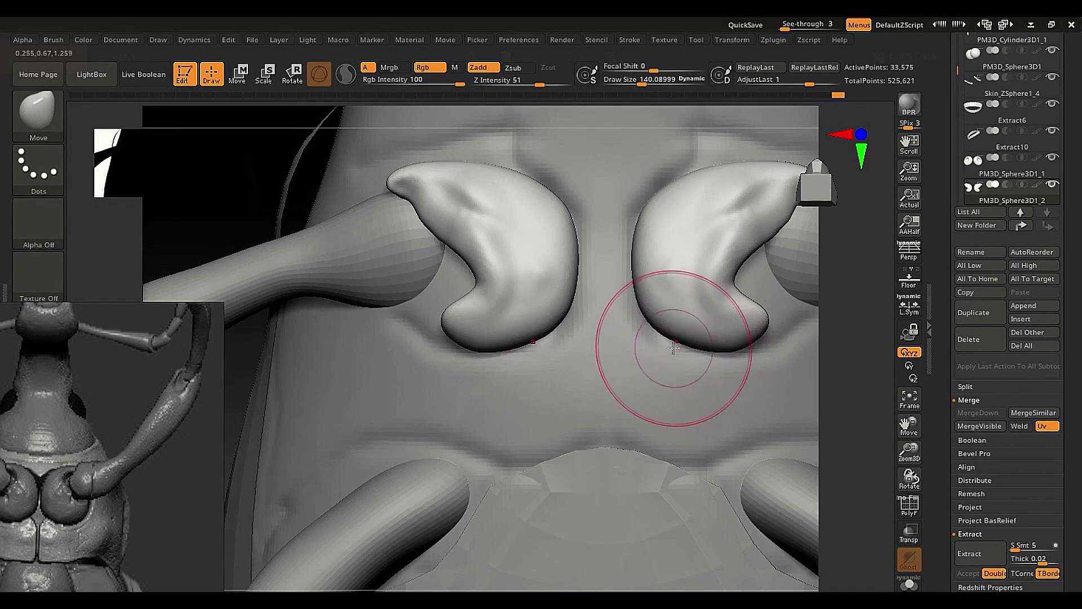
drag(717, 357, 676, 342)
key(s)
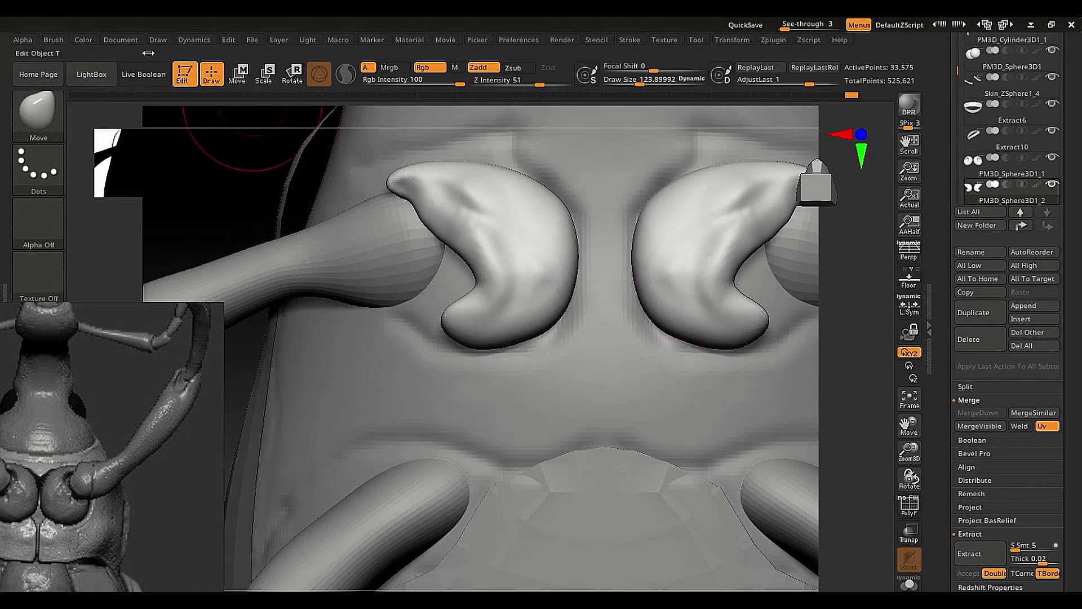
Recall the stored bottom view and reposition the reference image to show the middle and rear leg joints.
click(129, 40)
drag(114, 190, 122, 80)
click(177, 250)
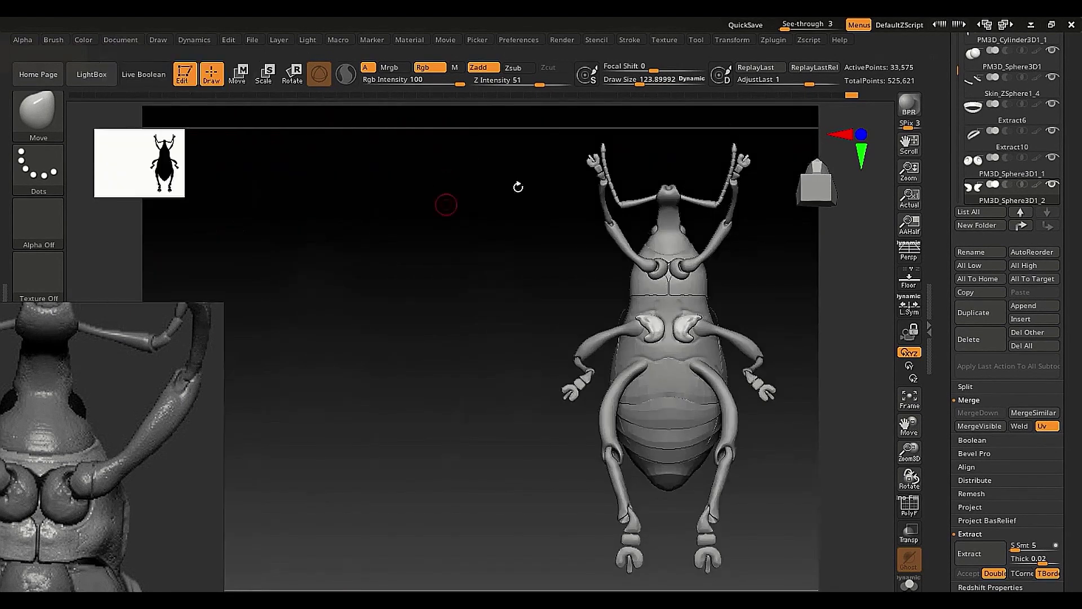
mouse_move(785, 28)
mouse_down()
mouse_move(840, 24)
mouse_move(785, 24)
mouse_up()
mouse_move(719, 132)
ctrl+right_down()
mouse_move(709, 468)
mouse_move(648, 530)
ctrl+right_up()
right_drag(83, 570, 341, 234)
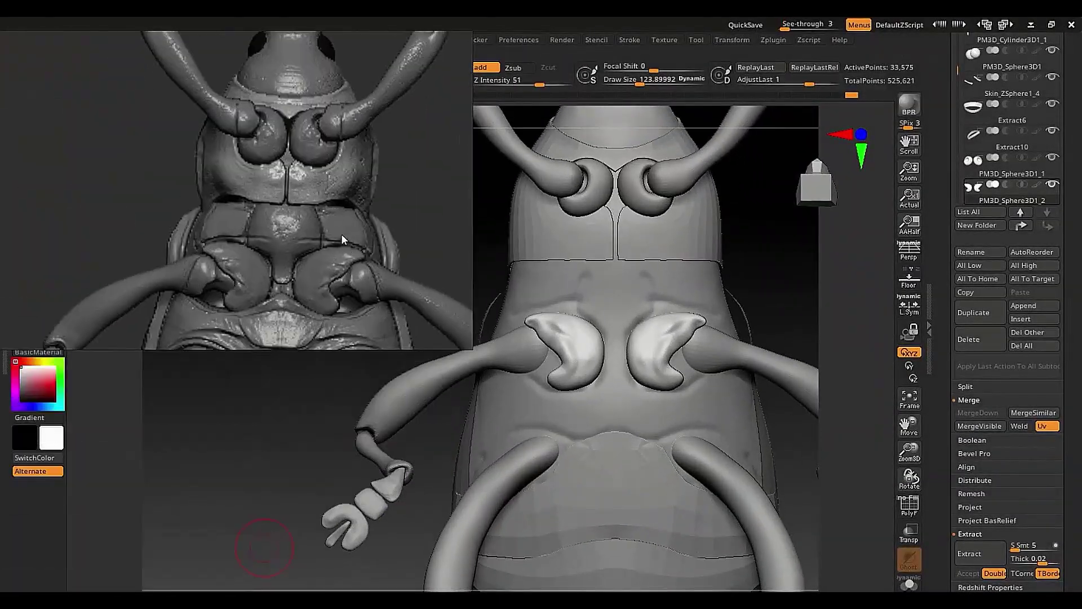
middle_drag(347, 253, 327, 144)
Refine the inner curve of the middle leg joint with the Move brush at a draw size of about 65.
right_click(592, 325)
ctrl+right_drag(609, 321, 652, 414)
key(s)
mouse_move(652, 415)
mouse_down()
mouse_move(622, 400)
mouse_move(632, 402)
mouse_up()
key(s)
key(s)
key(s)
key(s)
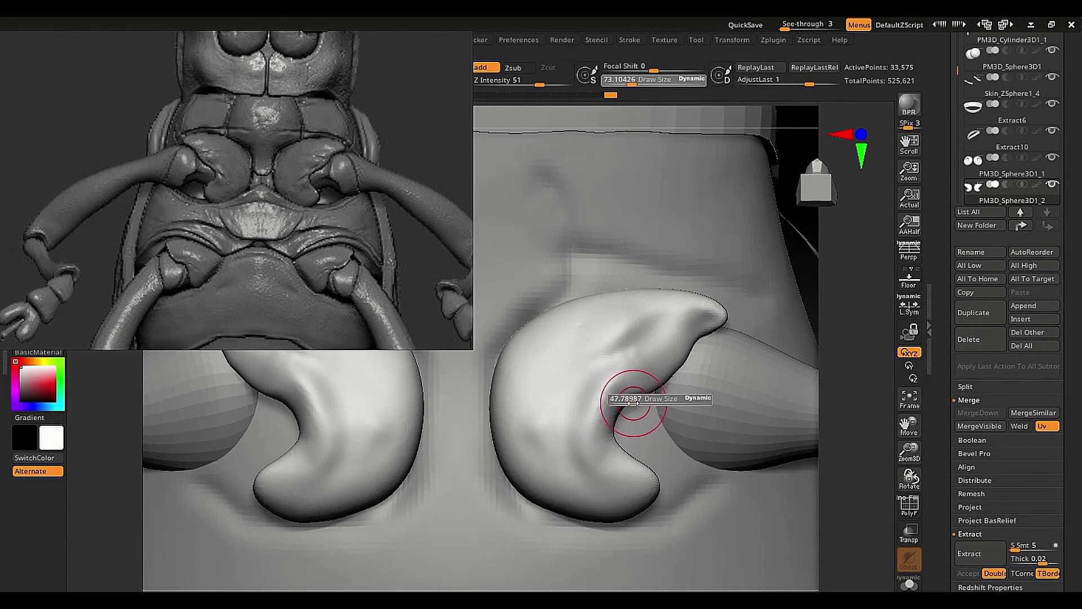
key(s)
drag(679, 373, 694, 342)
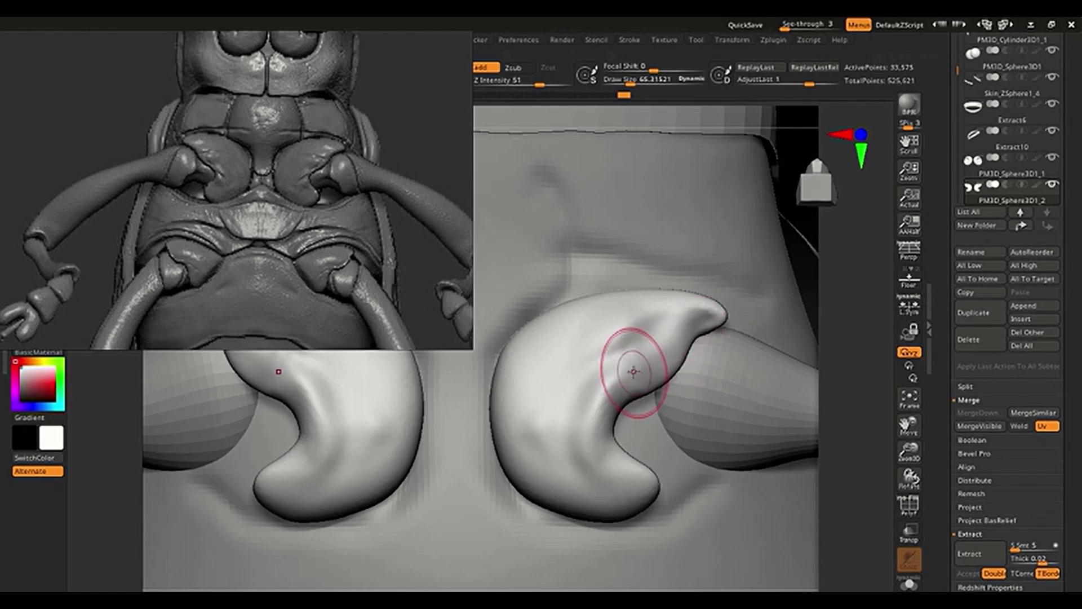
key(s)
drag(634, 372, 635, 373)
Select the front leg joint and pull its lower edge downward with the Move brush at a draw size of about 114.
ctrl+right_drag(636, 374, 615, 305)
mouse_move(541, 222)
alt+right_down()
mouse_move(525, 464)
mouse_move(537, 488)
alt+right_up()
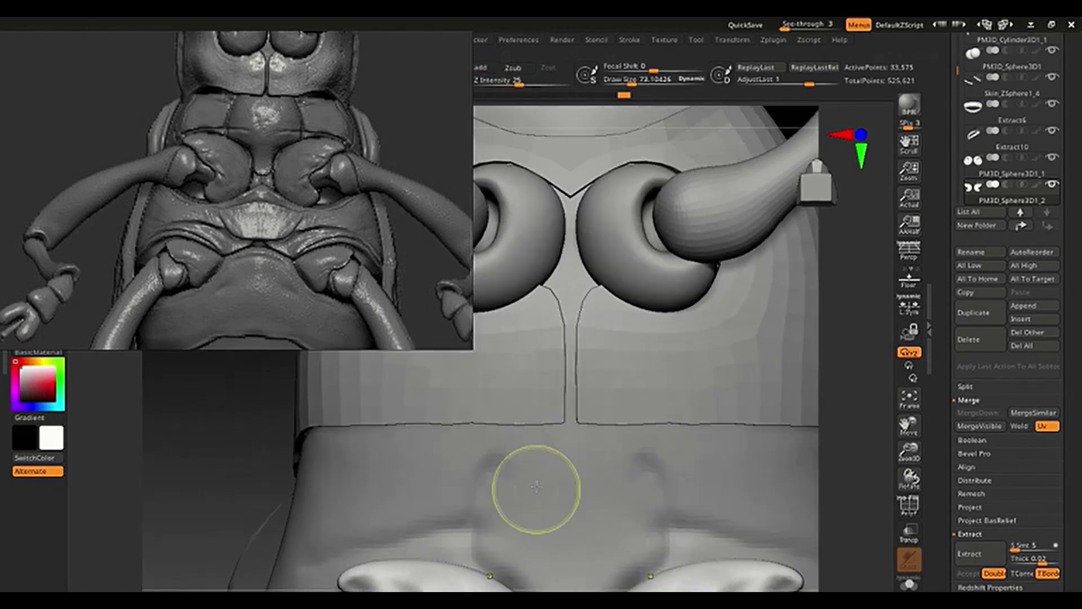
alt+click(622, 275)
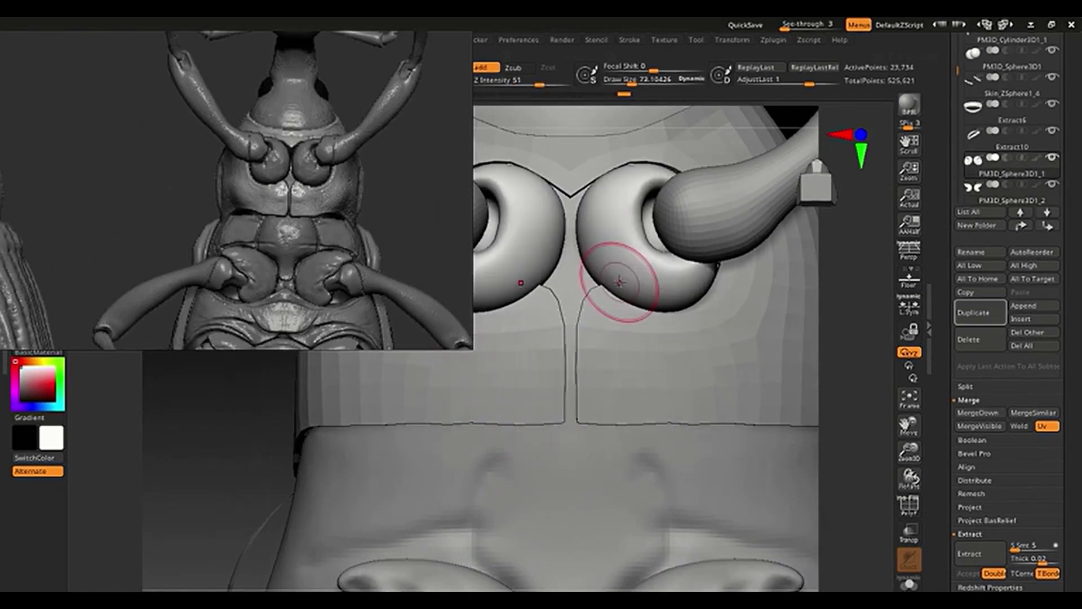
key(s)
drag(619, 282, 613, 294)
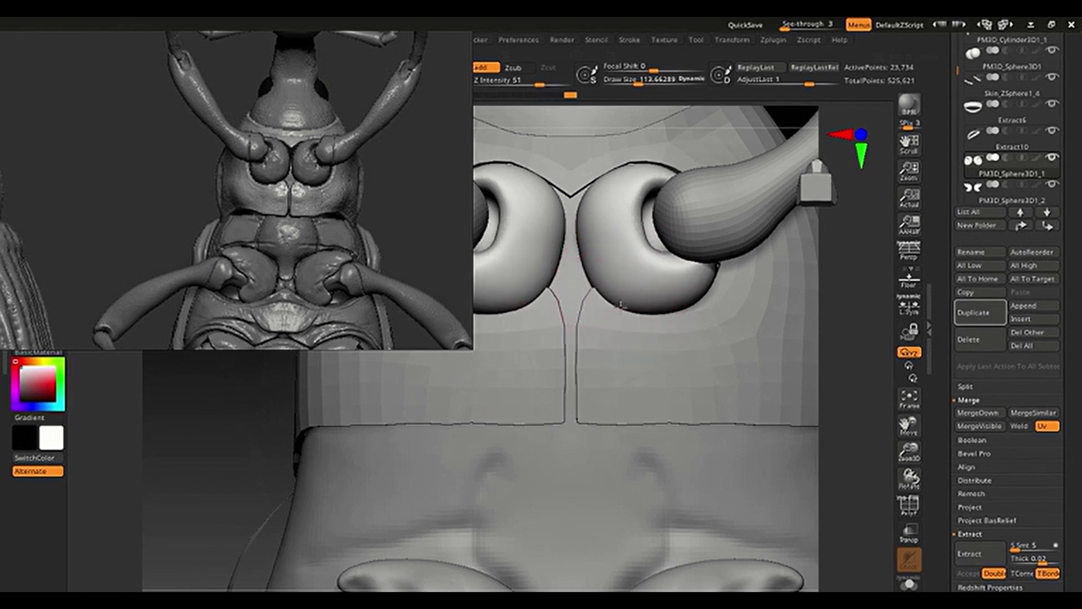
key(s)
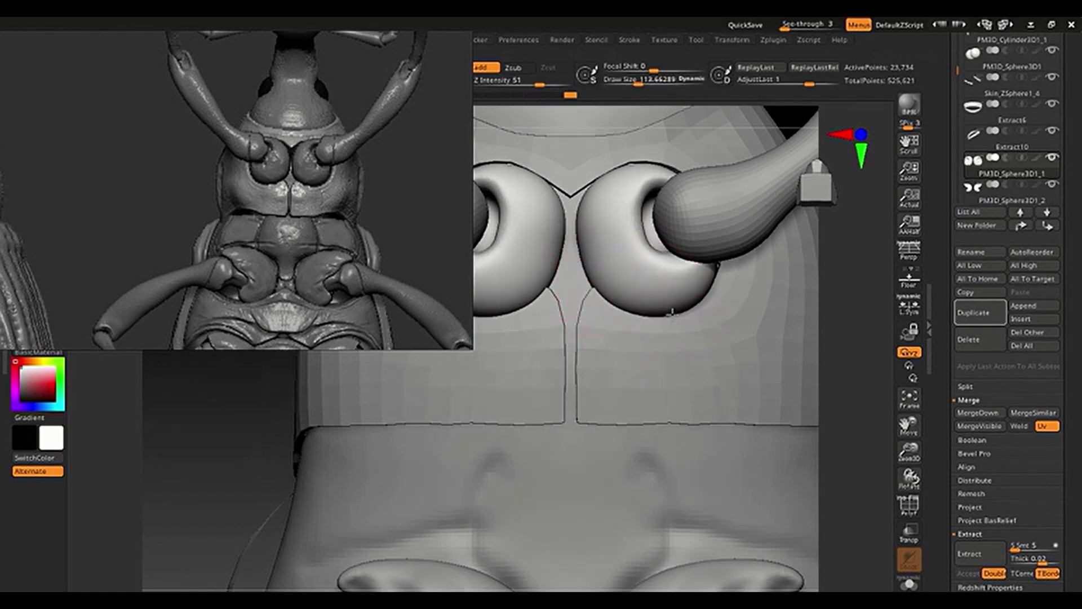
ctrl+right_drag(701, 307, 634, 257)
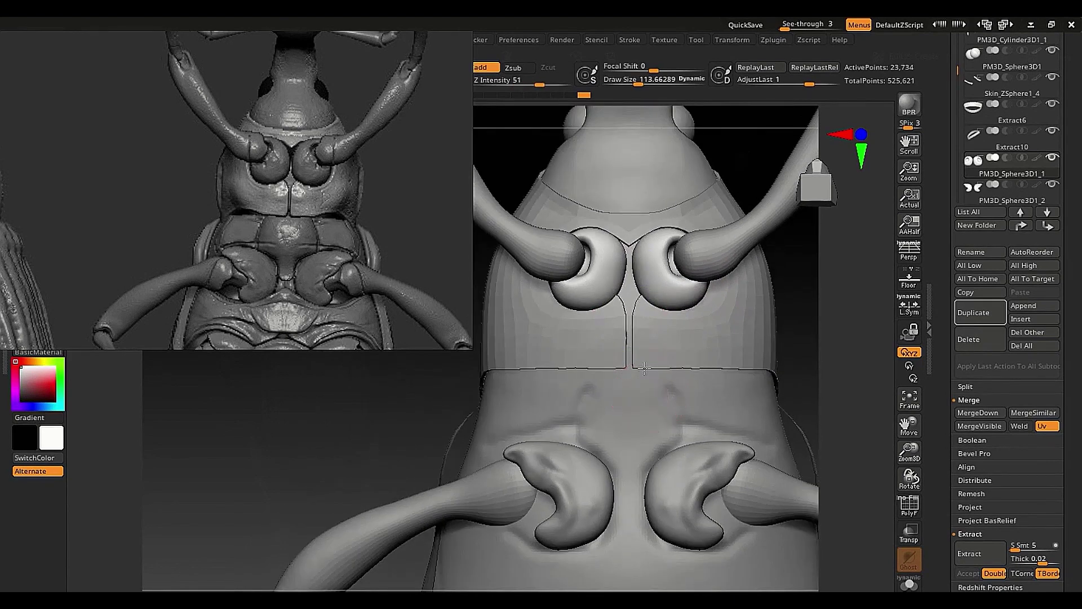
Select the middle leg joint and build up its surface with the ClayBuildup brush at Z Intensity 3 and a draw size of about 65.
alt+right_drag(660, 389, 621, 234)
alt+click(635, 324)
ctrl+right_drag(662, 299, 656, 383)
right_click(655, 352)
click(637, 389)
text(3)
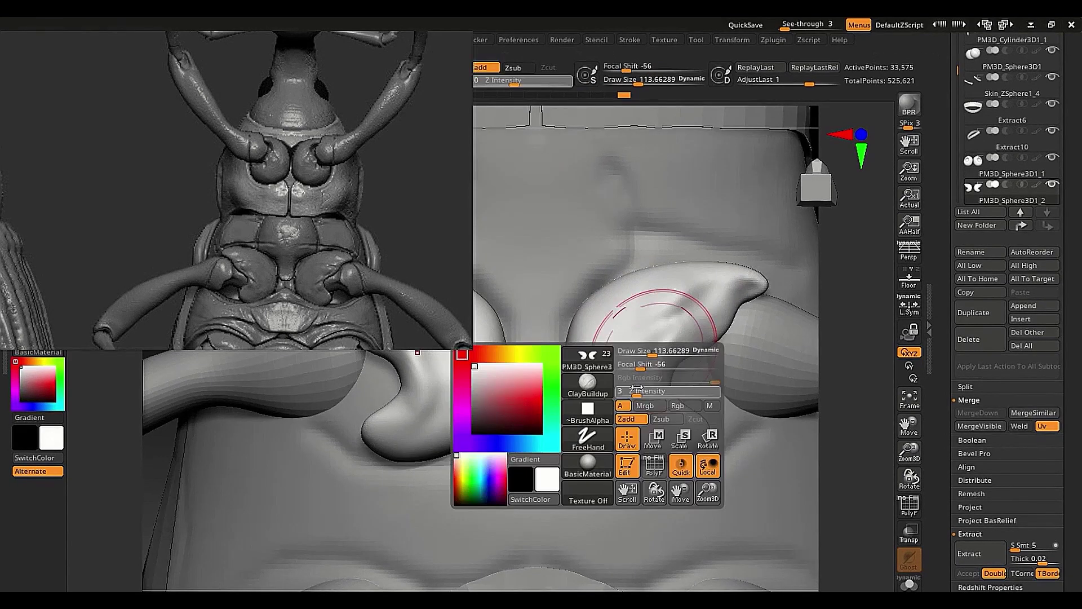
key(Return)
key(s)
drag(659, 354, 658, 355)
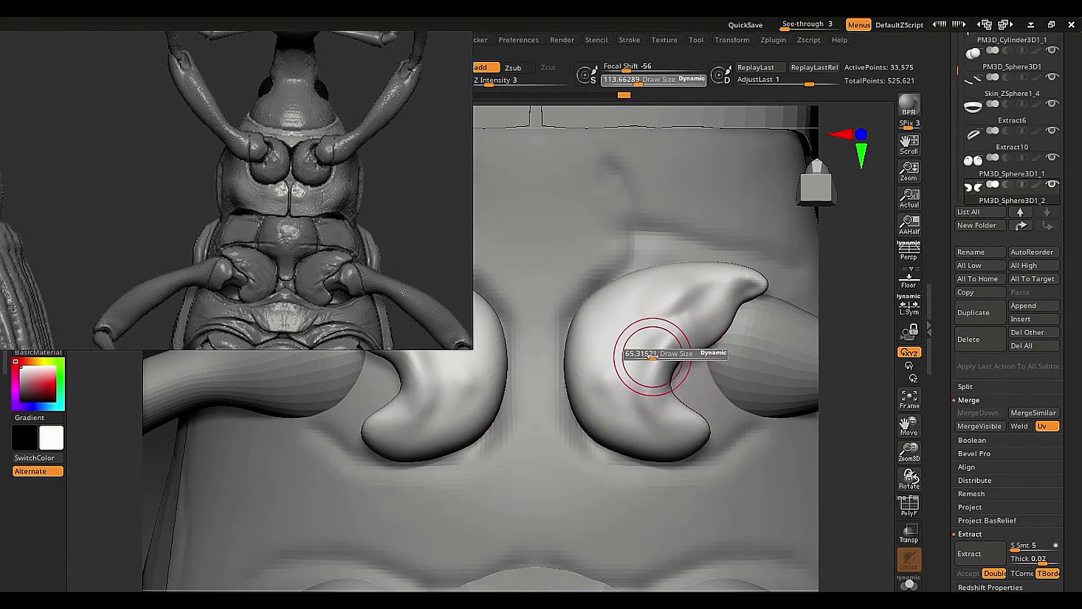
click(649, 355)
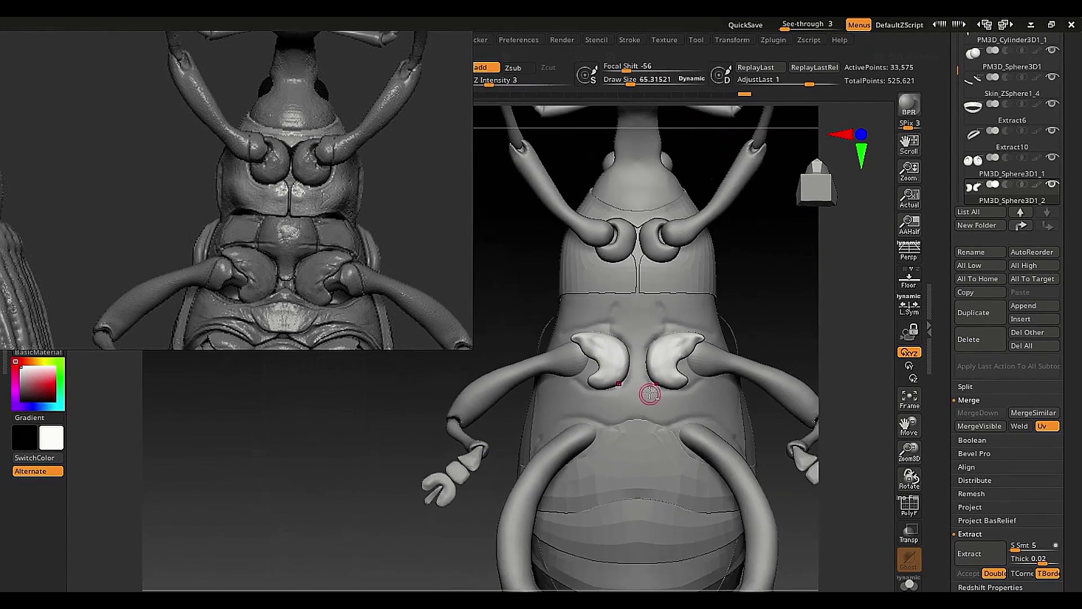
Frame the beetle's underside and reposition the reference image to show the rear leg joints and abdomen.
ctrl+right_drag(605, 379, 577, 443)
middle_drag(404, 326, 404, 217)
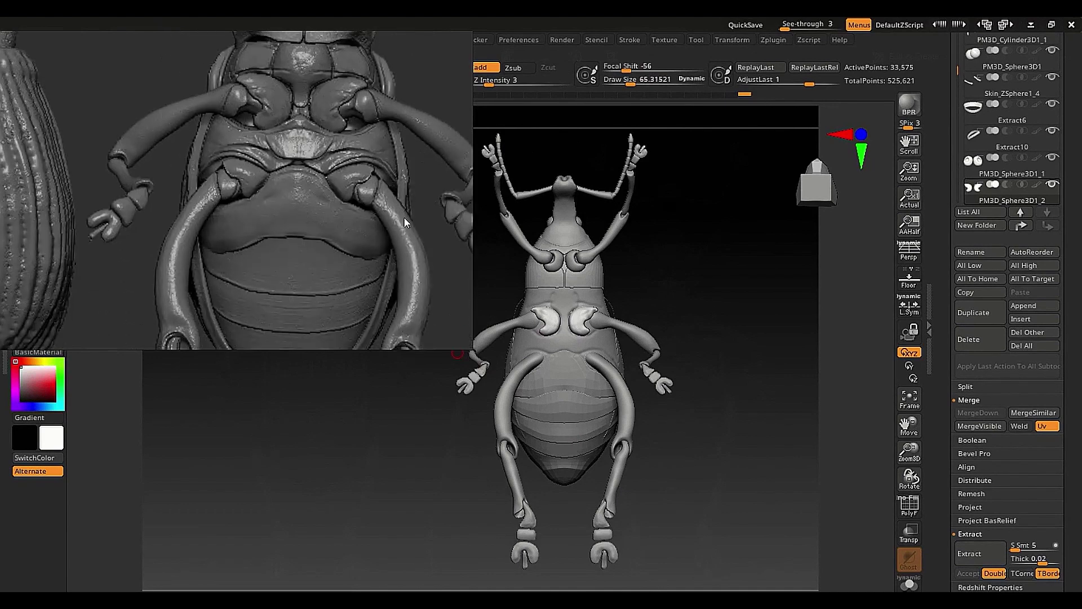
middle_drag(385, 254, 393, 220)
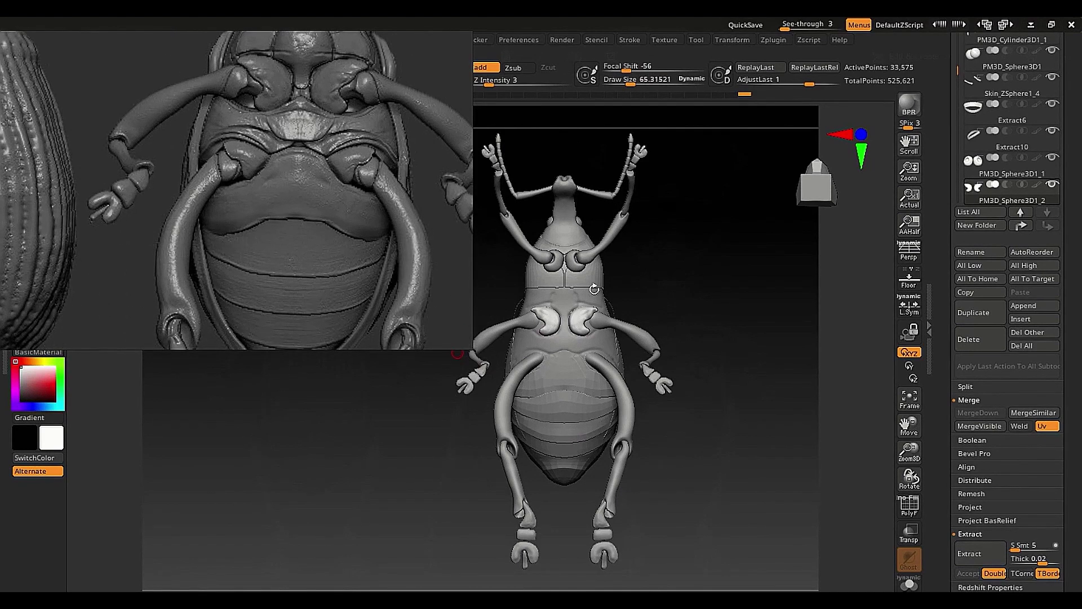
right_drag(594, 289, 614, 323)
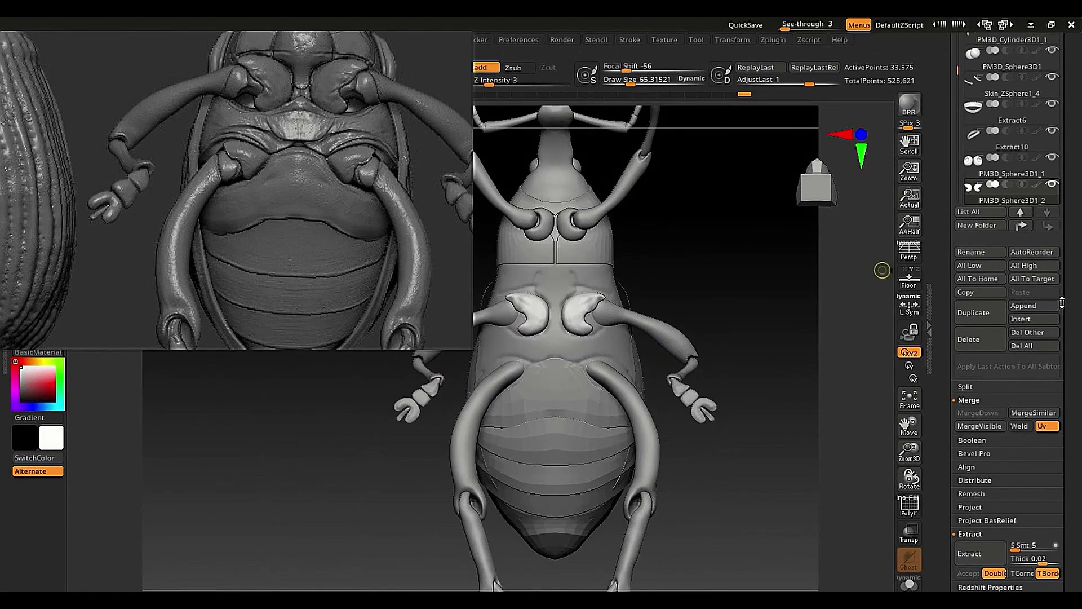
Duplicate the middle leg joint subtool and move the copy down onto the base of the rear legs.
click(995, 313)
key(w)
drag(566, 227, 576, 290)
ctrl+right_drag(576, 307, 579, 541)
key(q)
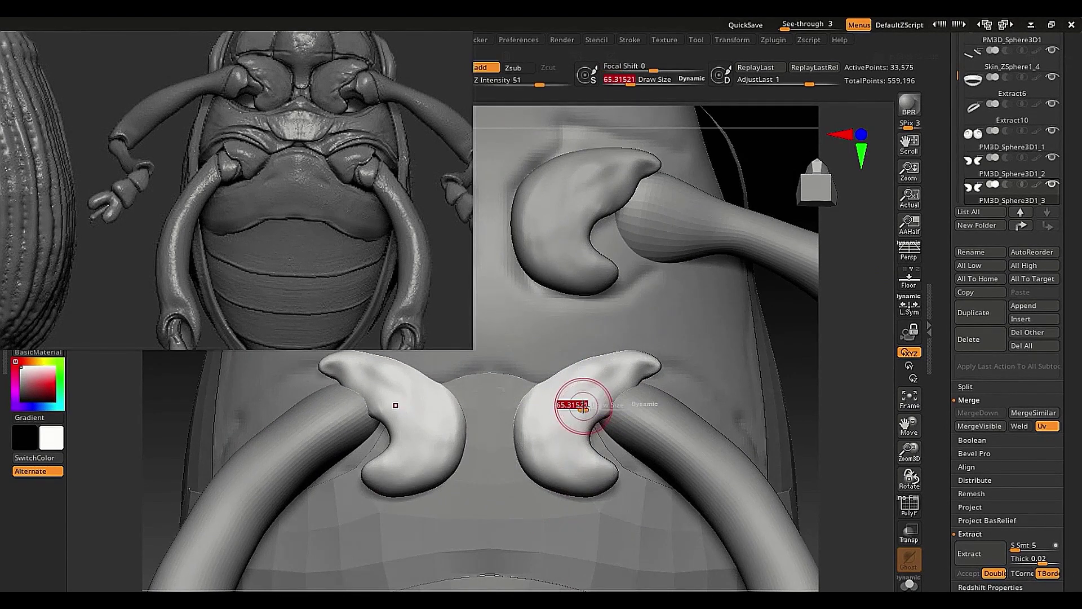
Lower the upper outer tip of the rear leg joint with the Move brush at a draw size of about 169.
drag(583, 406, 605, 409)
mouse_move(649, 381)
mouse_down()
mouse_move(653, 413)
mouse_move(615, 369)
mouse_up()
key(s)
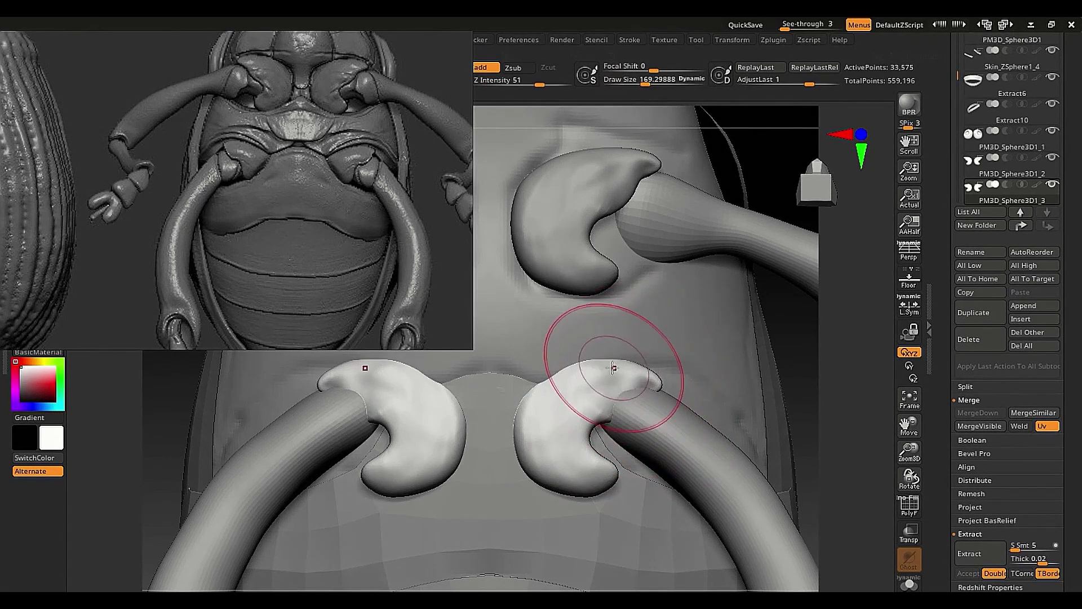
Push the inner and lower edges of the rear leg joint inward with the Move brush, forming a narrow wedge with a pointed inner corner.
key(s)
drag(558, 401, 546, 404)
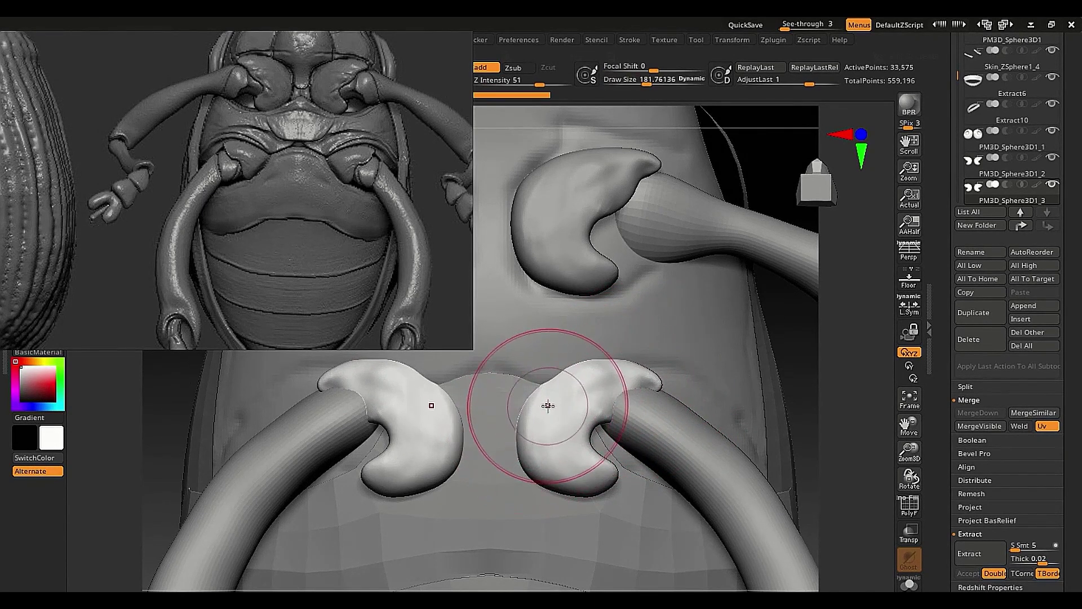
key(s)
drag(529, 478, 542, 478)
drag(532, 471, 564, 451)
drag(603, 480, 630, 456)
mouse_move(545, 424)
mouse_down()
mouse_move(557, 422)
mouse_move(539, 388)
mouse_move(584, 372)
mouse_up()
Build up the surface of the rear leg joint with the ClayBuildup brush at Z Intensity 3 and a draw size of about 62.
key(s)
key(s)
key(s)
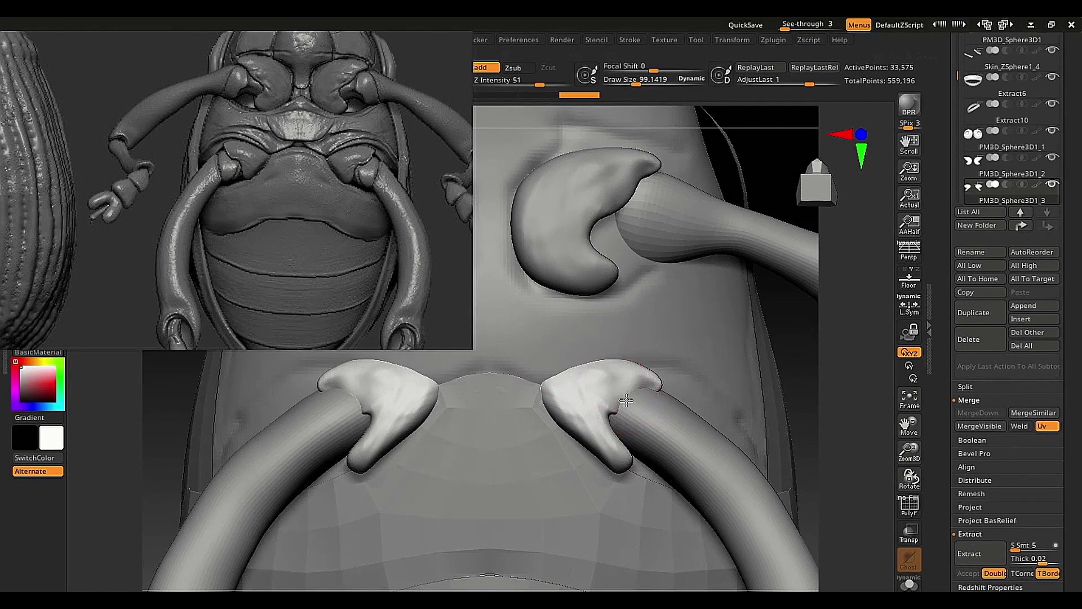
drag(626, 401, 620, 403)
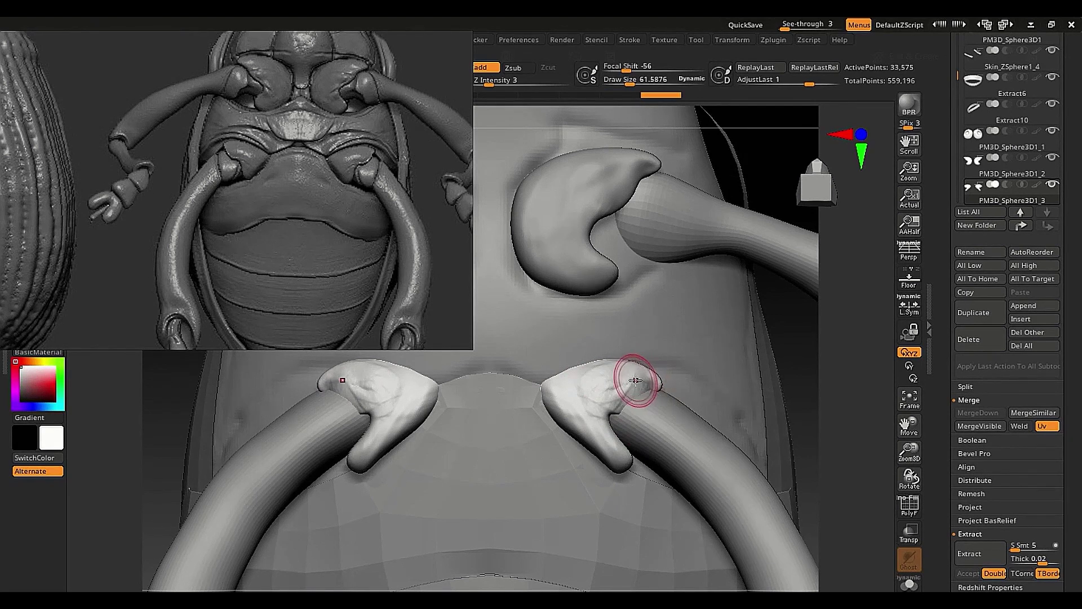
drag(631, 381, 659, 369)
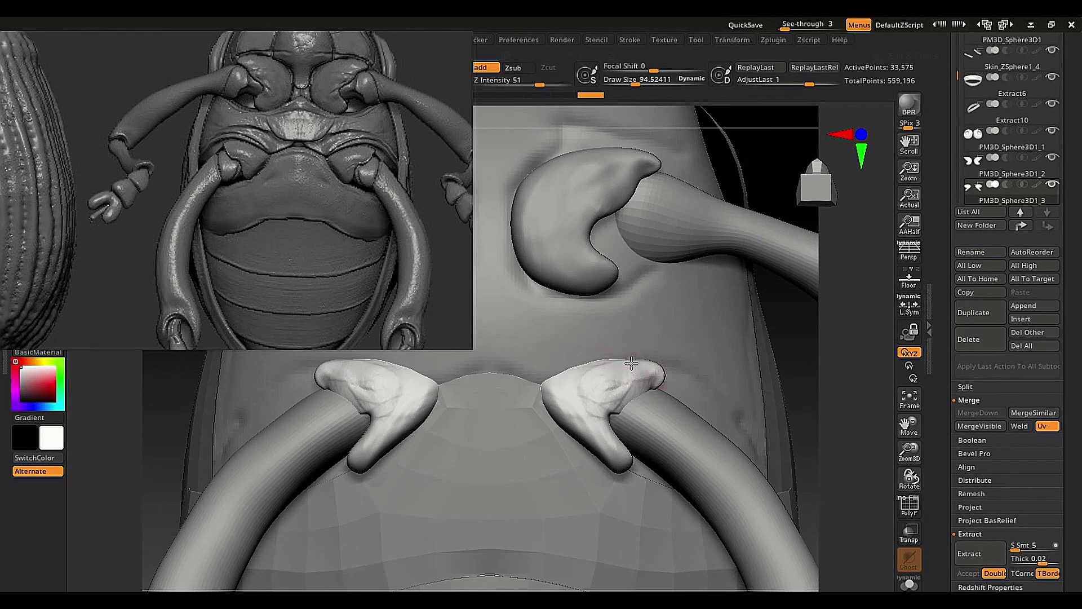
Pull the outer lobe of the rear leg joint down over the leg with the Move brush and remesh it with DynaMesh.
key(s)
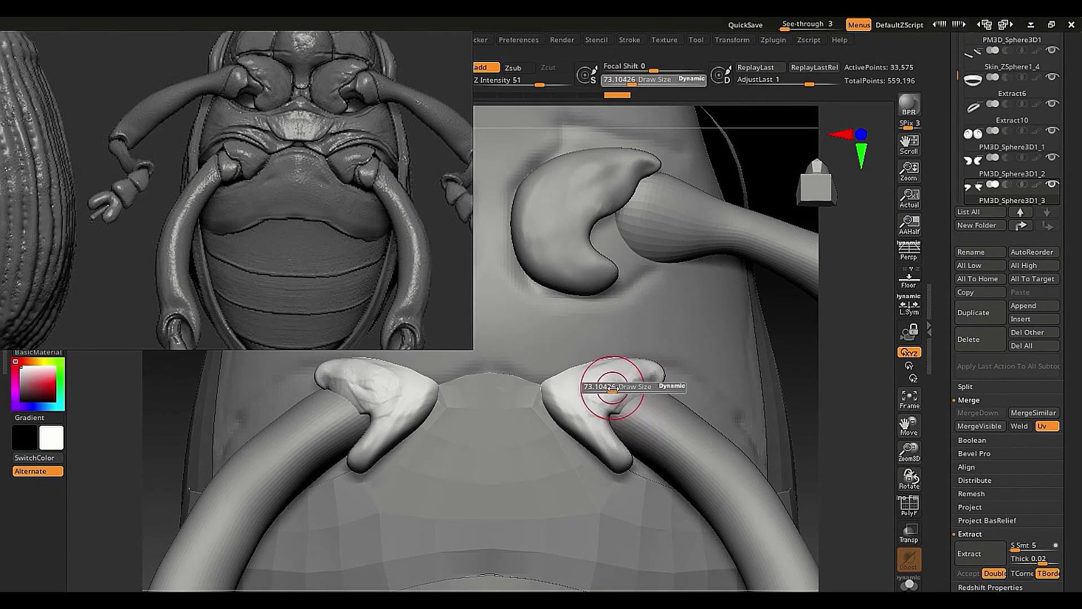
mouse_move(614, 389)
mouse_down()
mouse_move(633, 399)
mouse_move(618, 411)
mouse_move(644, 409)
mouse_up()
key(s)
key(s)
key(s)
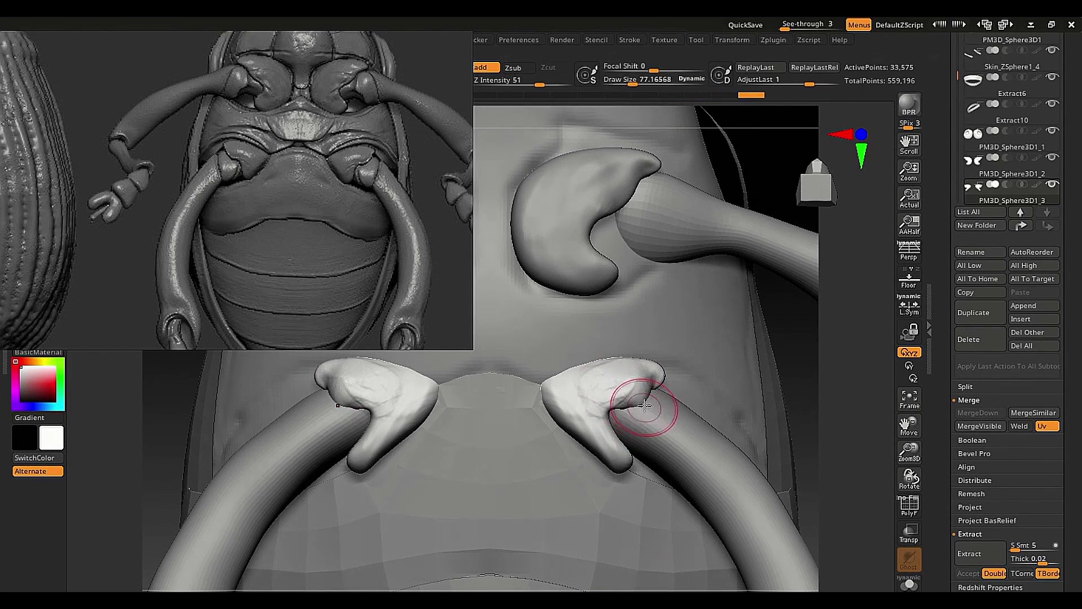
ctrl+drag(797, 327, 808, 370)
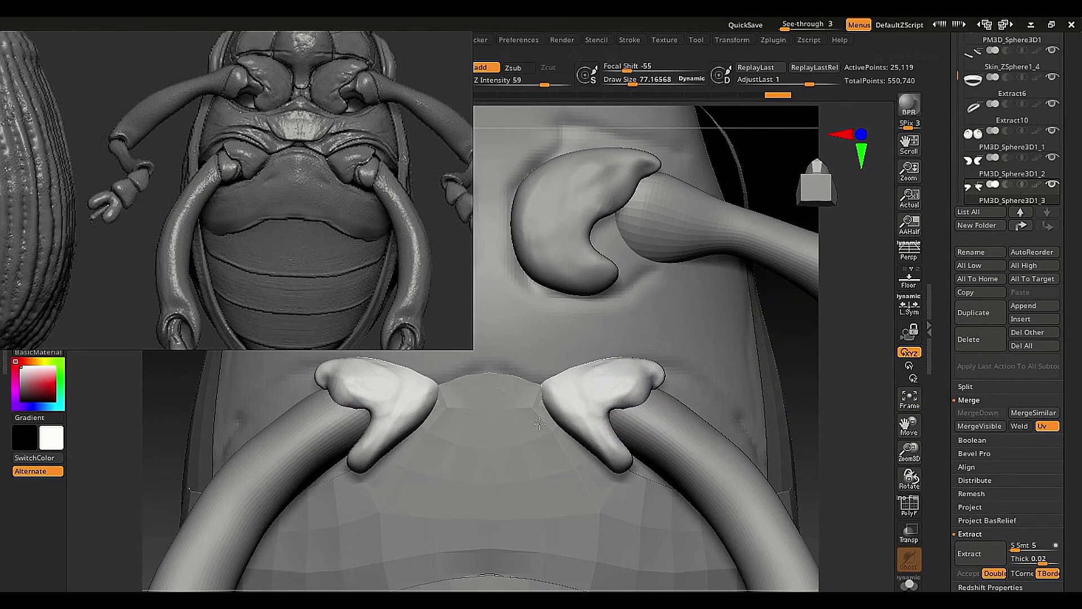
Smooth the inner corner of the rear leg joint and adjust its profile from several angles with the Move brush.
key(s)
shift+drag(540, 424, 551, 406)
drag(551, 421, 553, 421)
mouse_move(558, 421)
right_down()
mouse_move(590, 371)
mouse_move(581, 436)
mouse_move(595, 445)
right_up()
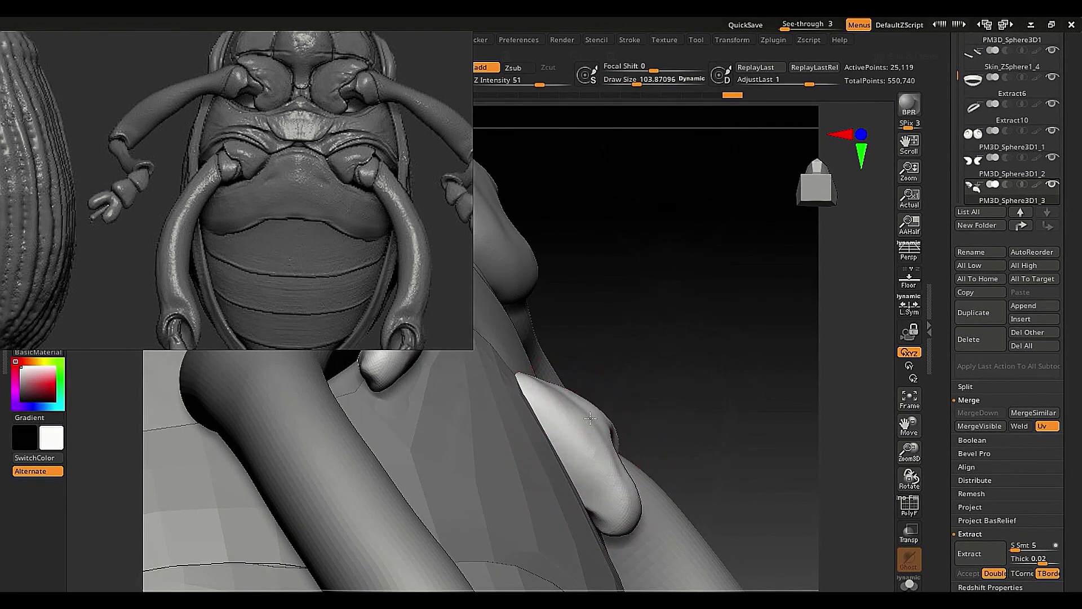
right_drag(590, 418, 547, 512)
mouse_move(500, 486)
right_down()
mouse_move(525, 451)
mouse_move(533, 394)
right_up()
alt+right_drag(542, 348, 571, 411)
key(s)
drag(580, 404, 573, 399)
right_drag(574, 399, 538, 404)
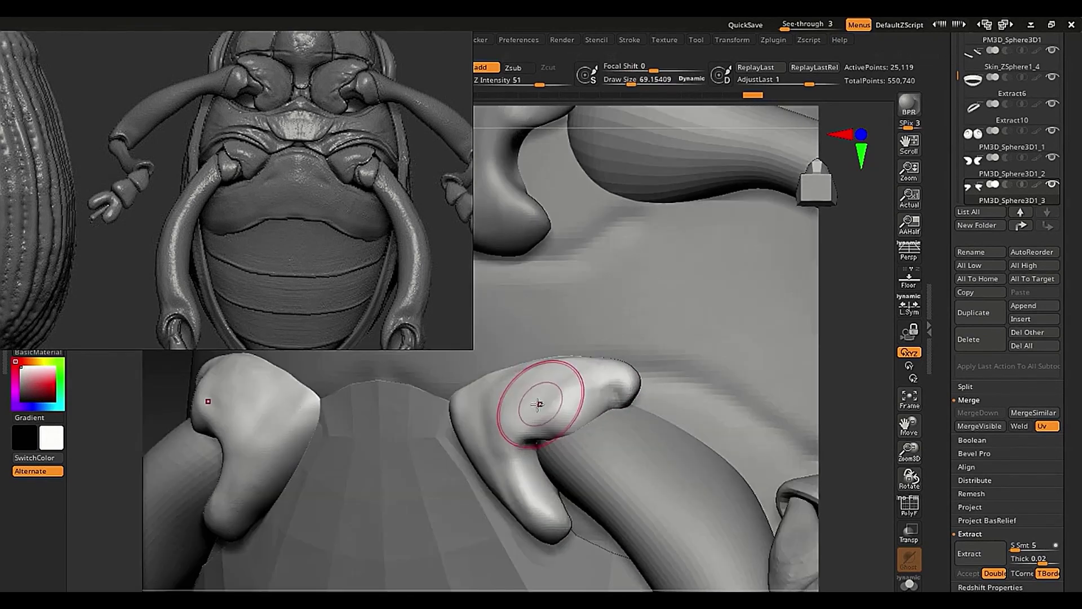
Carve creases across the outer lobe of the rear leg joint with the DamStandard brush at draw sizes of about 58 to 73.
key(s)
mouse_move(605, 393)
mouse_down()
mouse_move(612, 382)
mouse_move(544, 396)
mouse_up()
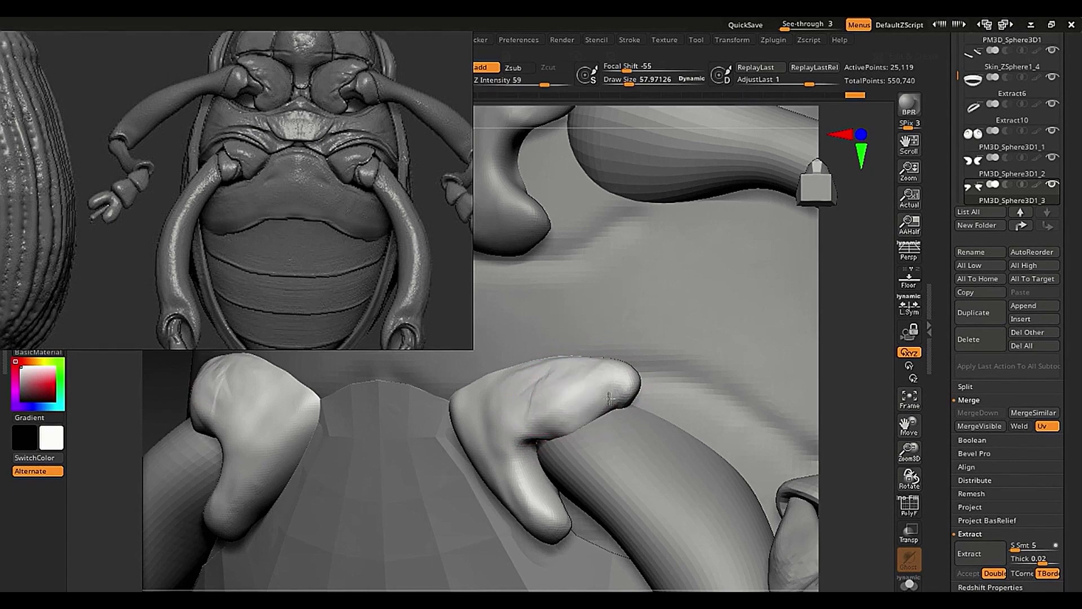
right_drag(595, 412, 602, 404)
key(s)
drag(605, 394, 623, 387)
key(b)
key(d)
key(s)
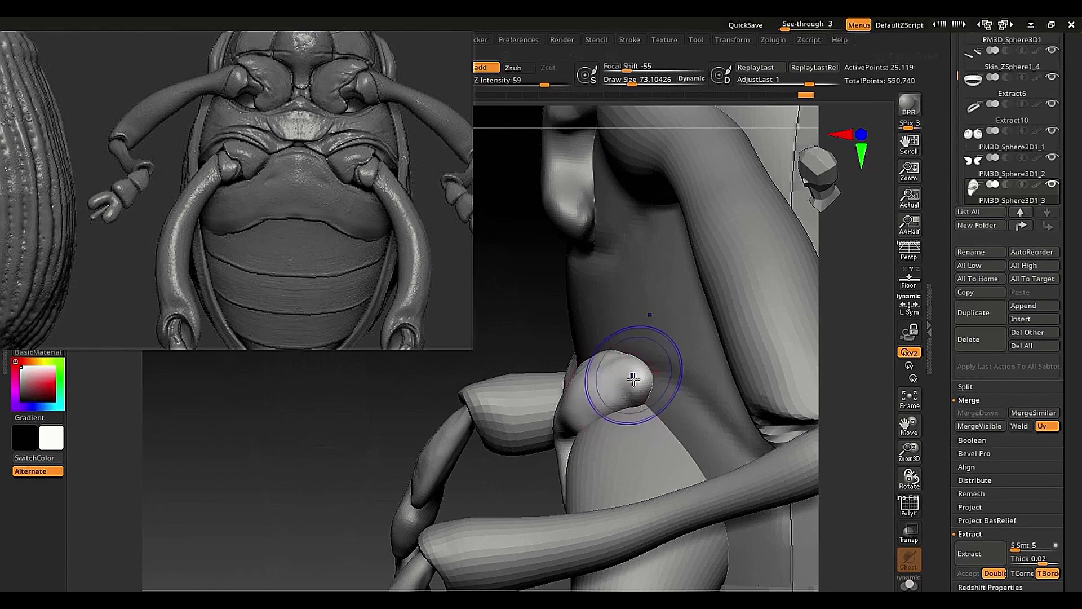
Isolate the rear leg joint in Solo mode and remesh it with DynaMesh.
right_drag(595, 385, 671, 366)
click(910, 584)
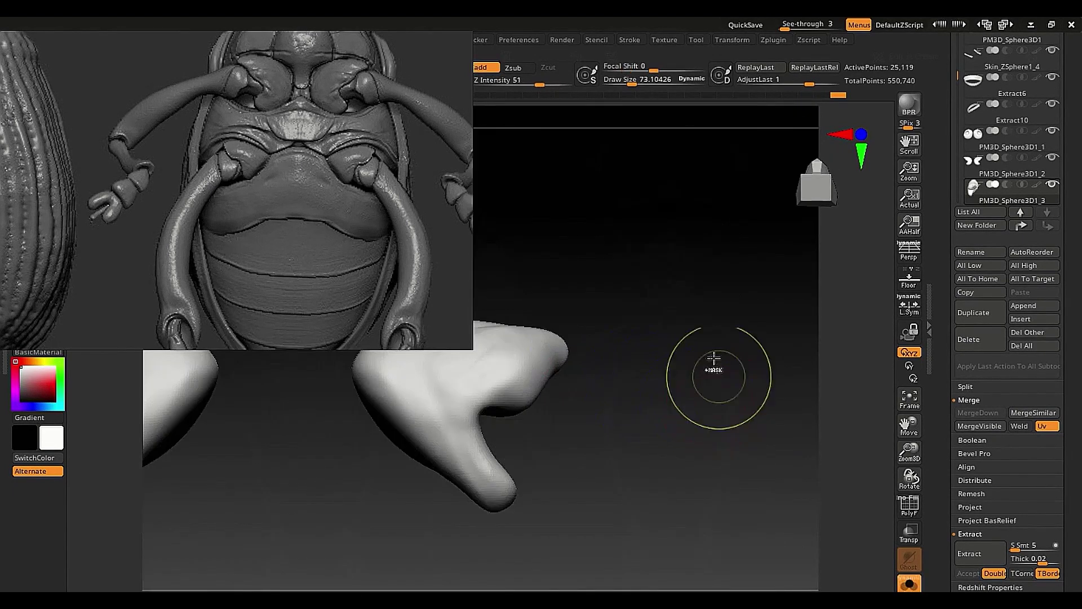
ctrl+drag(716, 361, 692, 420)
Shorten the lower lobe of the rear leg joint by pushing it upward with the Move brush.
right_drag(691, 421, 654, 423)
ctrl+right_drag(589, 409, 475, 396)
mouse_move(519, 442)
alt+right_down()
mouse_move(586, 475)
mouse_move(543, 455)
mouse_move(569, 455)
mouse_move(545, 515)
alt+right_up()
alt+right_drag(640, 455, 569, 420)
ctrl+right_drag(569, 420, 589, 485)
key(s)
mouse_move(599, 451)
mouse_down()
mouse_move(609, 451)
mouse_move(572, 407)
mouse_move(529, 388)
mouse_move(521, 398)
mouse_move(564, 412)
mouse_up()
key(s)
key(s)
key(s)
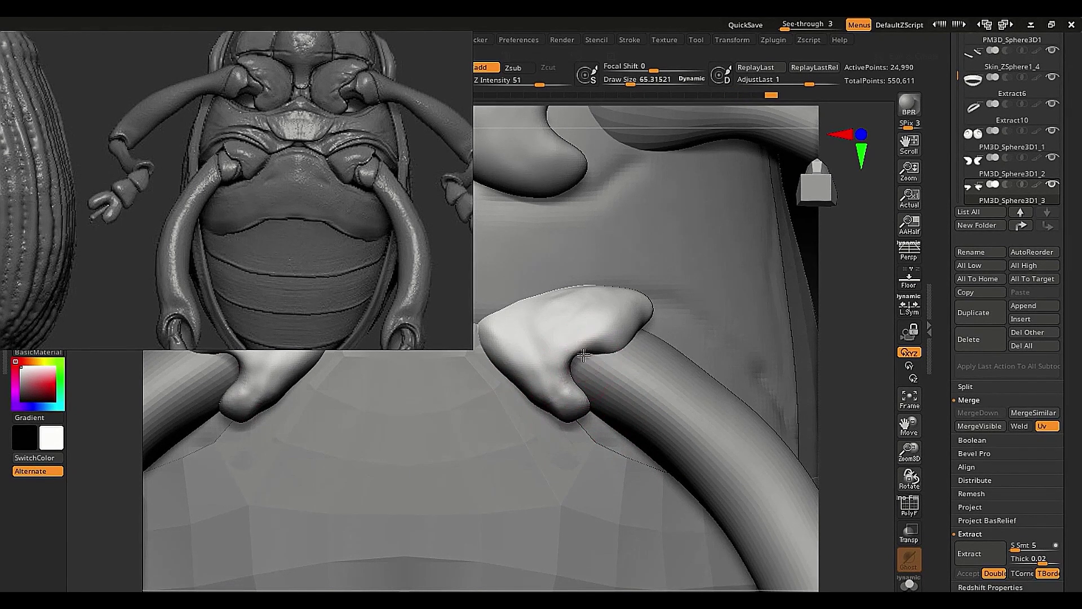
Add subtle surface volume to the rear leg joint with ClayBuildup at Z Intensity 3 and a draw size of about 69, and smooth it.
mouse_move(567, 375)
mouse_down()
mouse_move(531, 360)
mouse_move(527, 382)
mouse_move(544, 327)
mouse_move(556, 338)
mouse_move(583, 312)
mouse_move(616, 311)
mouse_move(573, 307)
mouse_move(529, 319)
mouse_move(494, 337)
mouse_move(495, 350)
mouse_move(517, 321)
mouse_move(556, 306)
mouse_move(540, 326)
mouse_up()
key(s)
key(s)
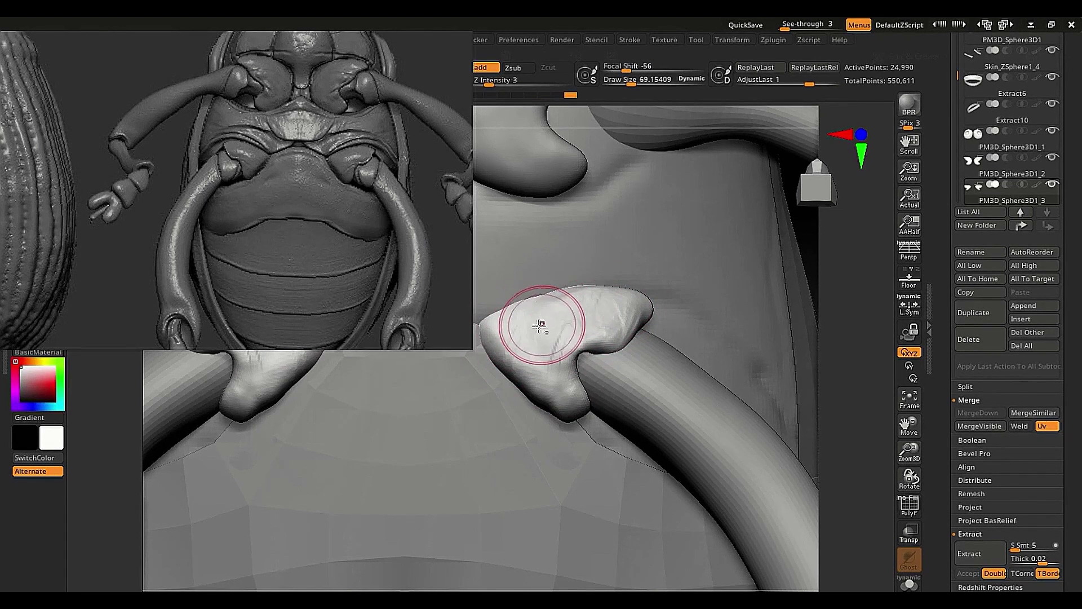
mouse_move(611, 299)
shift+mouse_down()
mouse_move(589, 323)
mouse_move(529, 323)
mouse_move(550, 379)
shift+mouse_up()
mouse_move(623, 329)
right_down()
mouse_move(583, 314)
mouse_move(673, 347)
mouse_move(663, 317)
right_up()
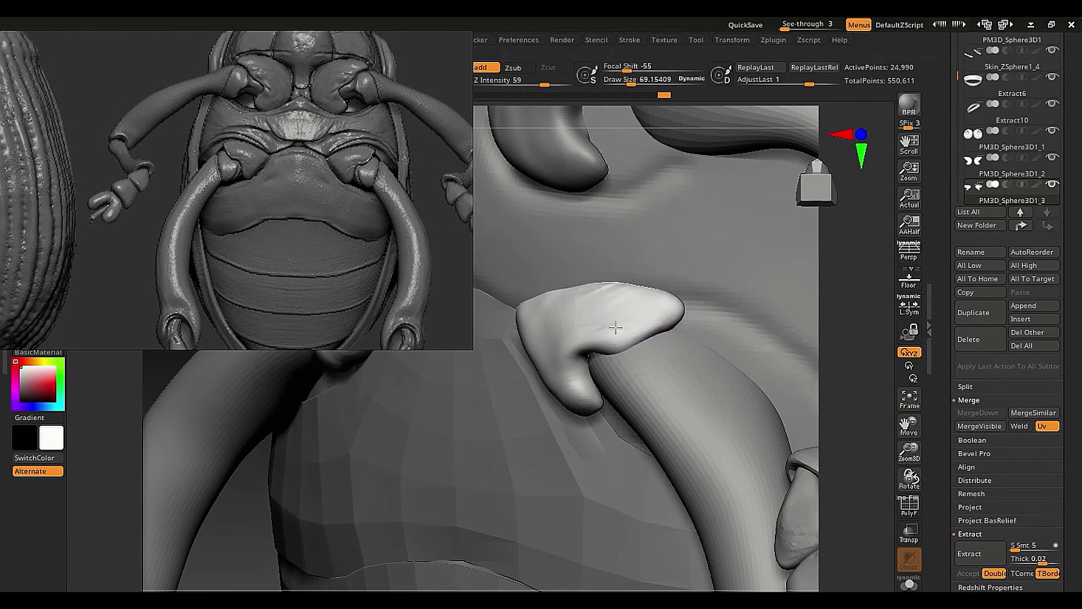
Refine the lower tip of the rear leg joint with the Move brush at a draw size of about 69.
mouse_move(549, 320)
right_down()
mouse_move(580, 362)
mouse_move(574, 293)
right_up()
mouse_move(601, 442)
ctrl+right_down()
mouse_move(620, 451)
mouse_move(614, 438)
ctrl+right_up()
key(b)
key(m)
key(v)
drag(614, 437, 615, 427)
right_drag(604, 449, 609, 394)
mouse_move(601, 428)
mouse_down()
mouse_move(617, 434)
mouse_move(587, 404)
mouse_up()
mouse_move(606, 424)
right_down()
mouse_move(624, 505)
mouse_move(626, 396)
right_up()
Refine the surface and underside of the rear leg joint's outer lobe with the ClayBuildup and Move brushes.
key(b)
key(c)
key(b)
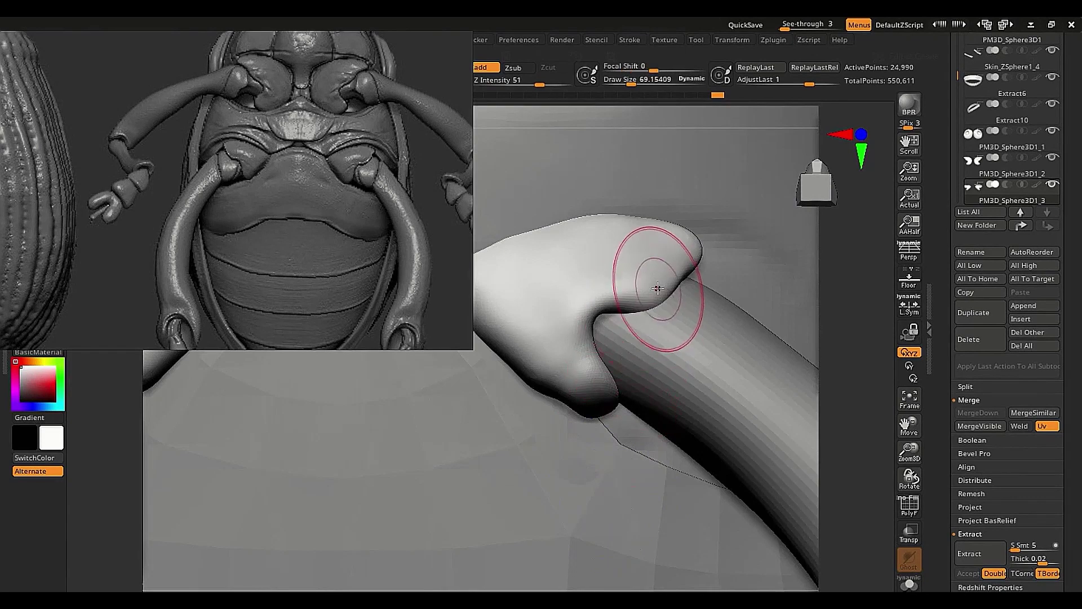
key(s)
drag(658, 288, 662, 288)
right_drag(662, 287, 644, 268)
mouse_move(651, 305)
mouse_down()
mouse_move(654, 319)
mouse_move(668, 303)
mouse_up()
key(s)
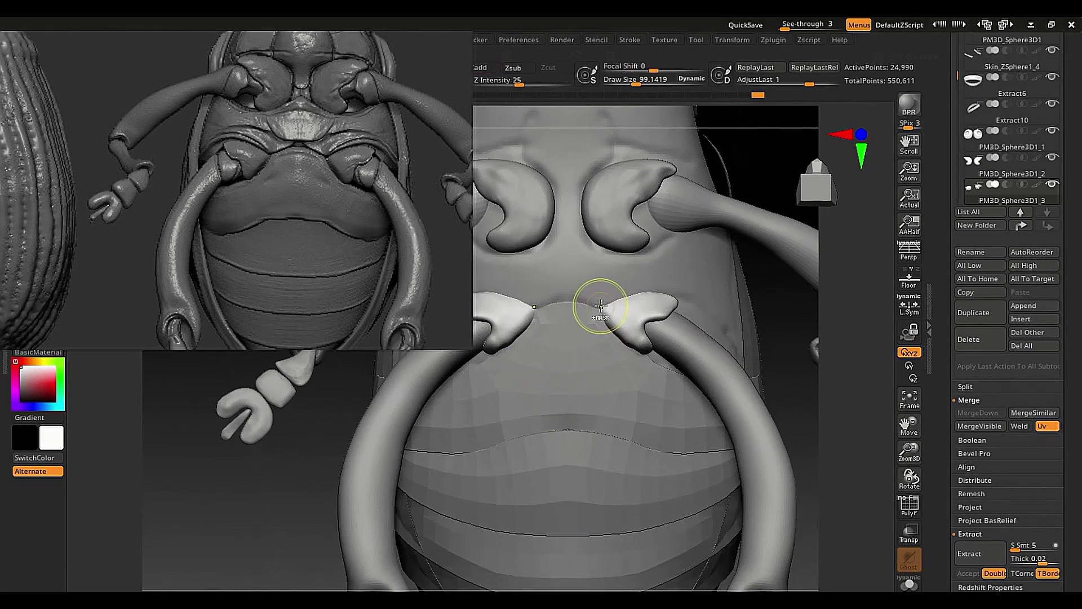
Recall the stored bottom view and set See-through to 65 to compare the model with the reference.
ctrl+right_drag(601, 306, 627, 427)
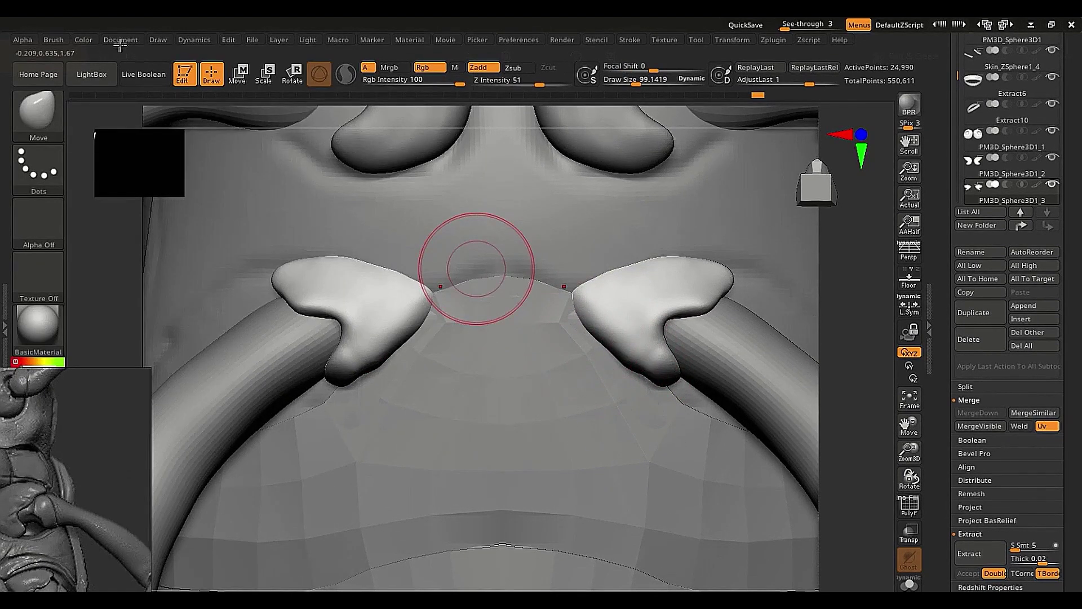
click(120, 44)
scroll(126, 367, down, 5)
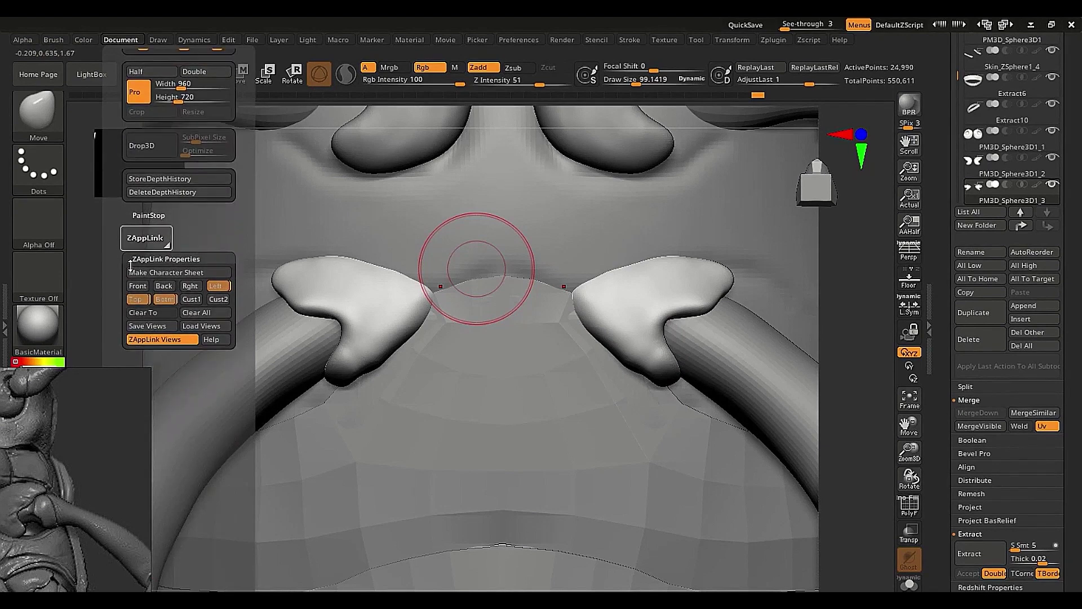
click(161, 303)
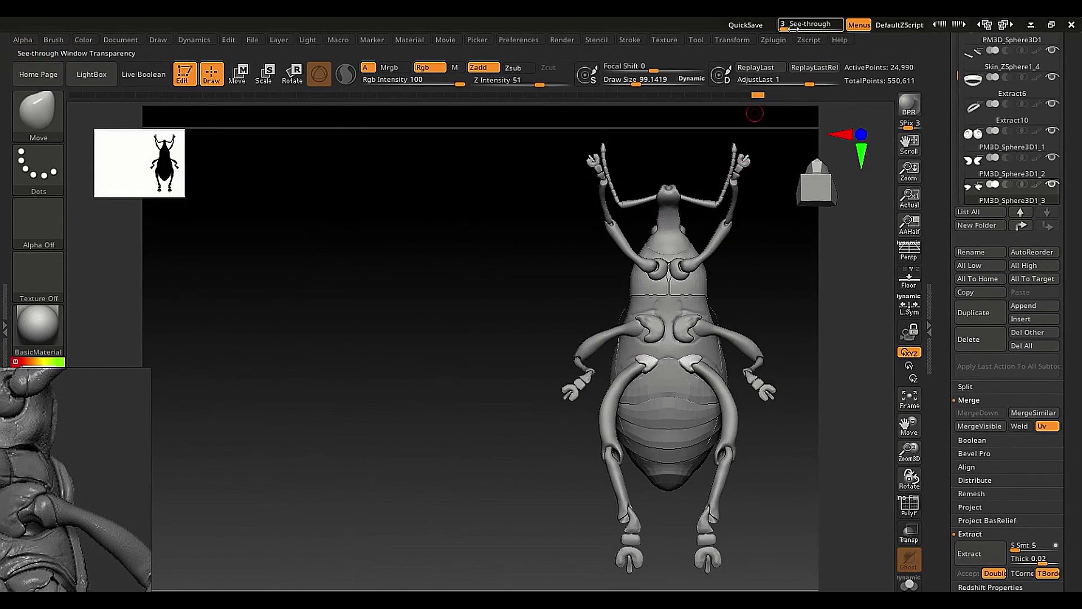
drag(788, 27, 822, 33)
Nudge the rear leg joints into alignment with the reference and set See-through to 0.
key(w)
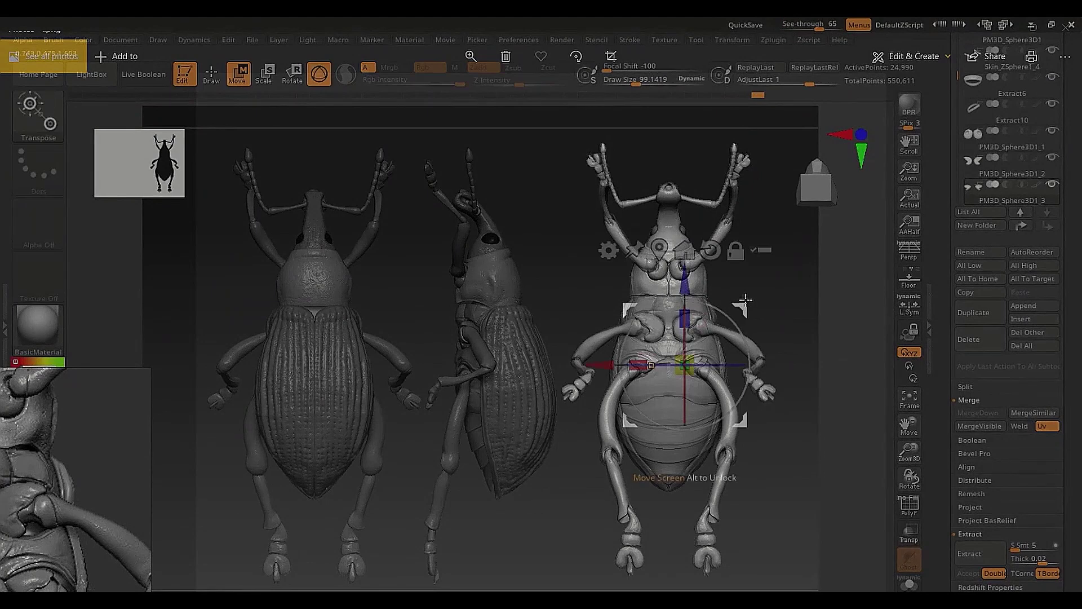
drag(743, 312, 748, 316)
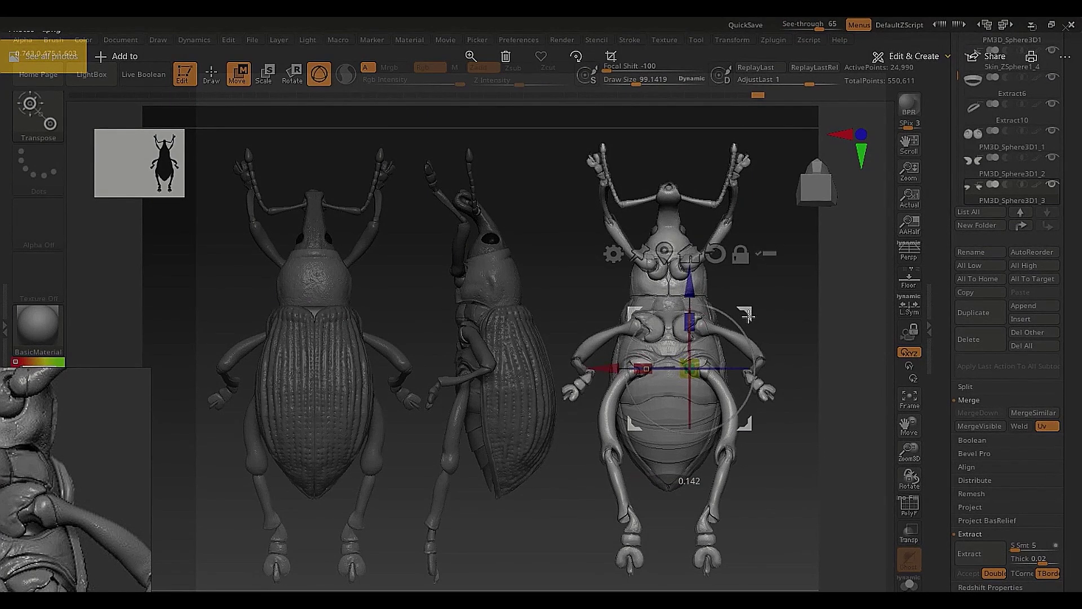
key(q)
drag(821, 27, 781, 27)
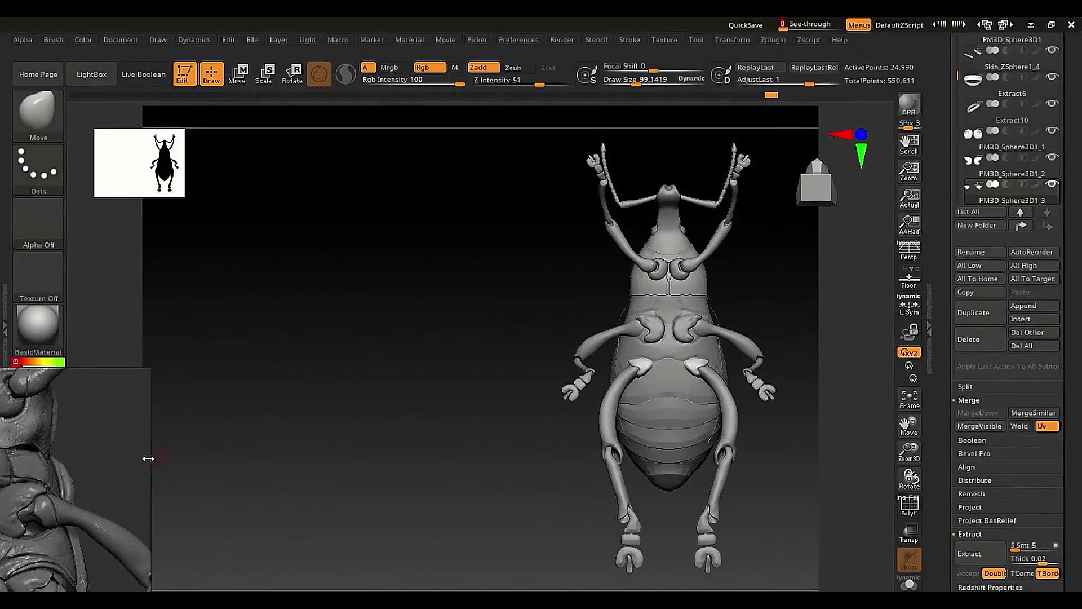
Place the reference beside the model and pull the rear leg joint's upper edge upward with the Move brush at a draw size of about 114.
mouse_move(126, 468)
right_down()
mouse_move(363, 260)
mouse_move(412, 191)
right_up()
ctrl+right_drag(672, 382, 694, 582)
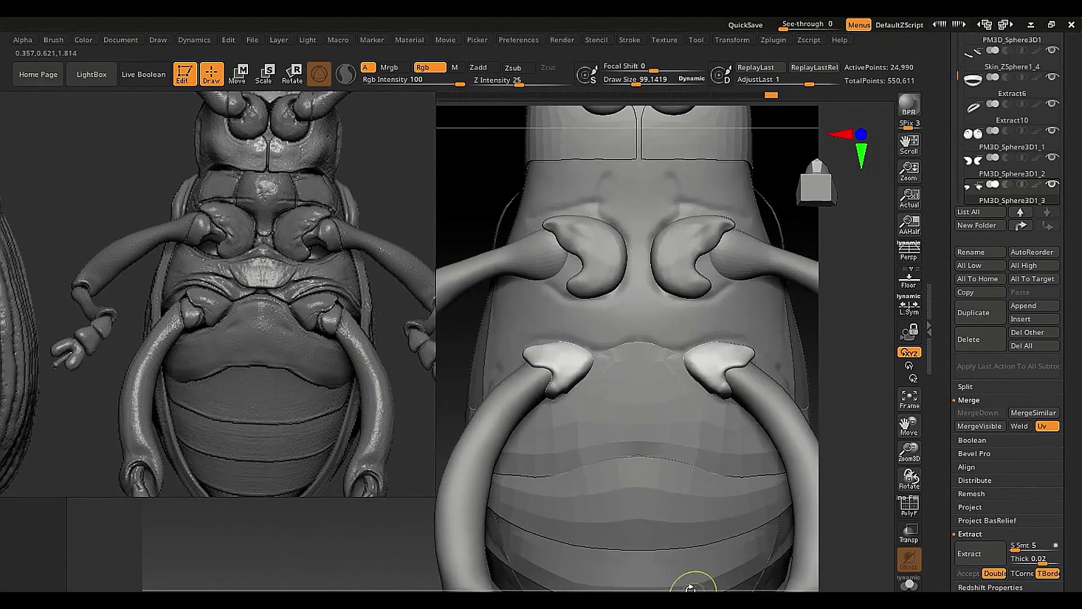
mouse_move(684, 407)
alt+right_down()
mouse_move(621, 405)
mouse_move(637, 451)
alt+right_up()
key(s)
mouse_move(644, 357)
mouse_down()
mouse_move(653, 326)
mouse_move(637, 326)
mouse_move(671, 321)
mouse_up()
key(s)
key(s)
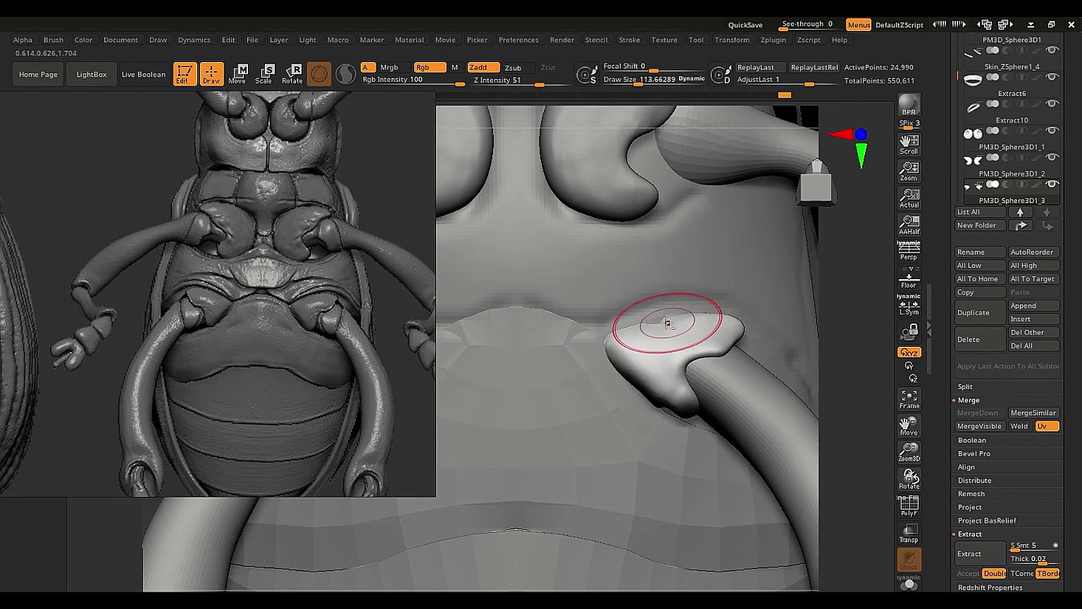
Reshape the rear leg joint's upper lobe from the side with the Move brush at a draw size of about 77.
key(s)
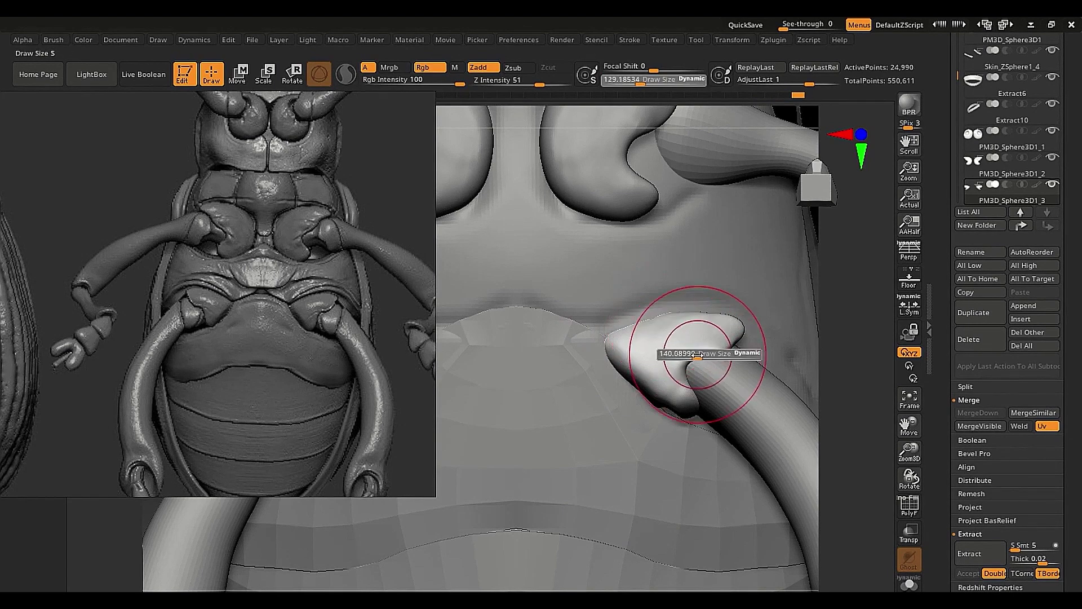
mouse_move(701, 355)
right_down()
mouse_move(628, 367)
mouse_move(626, 445)
right_up()
mouse_move(699, 333)
right_down()
mouse_move(706, 380)
mouse_move(671, 385)
mouse_move(678, 370)
right_up()
key(s)
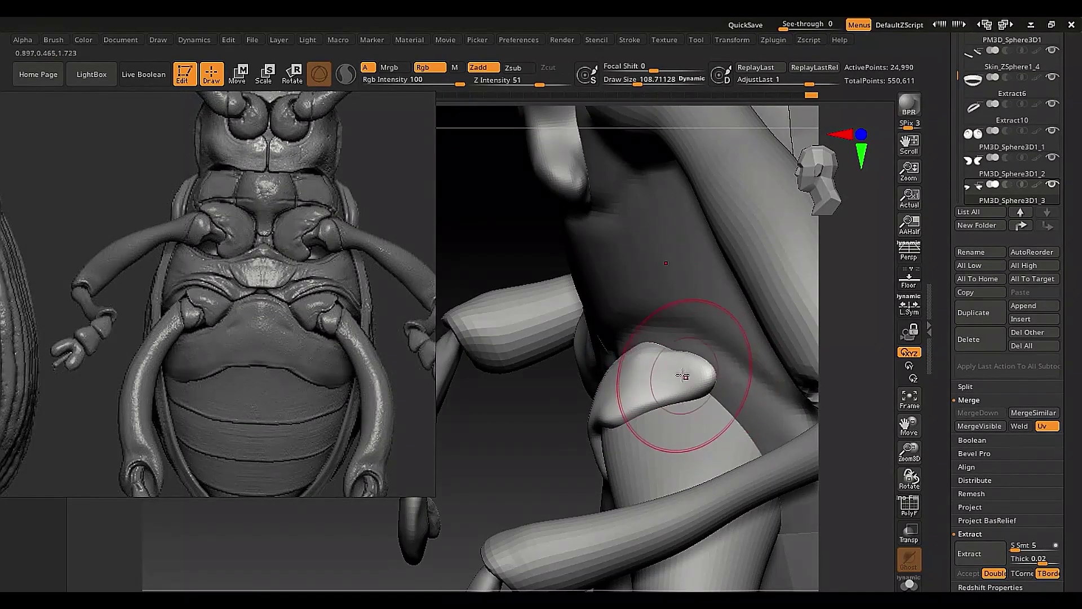
key(s)
drag(684, 375, 643, 356)
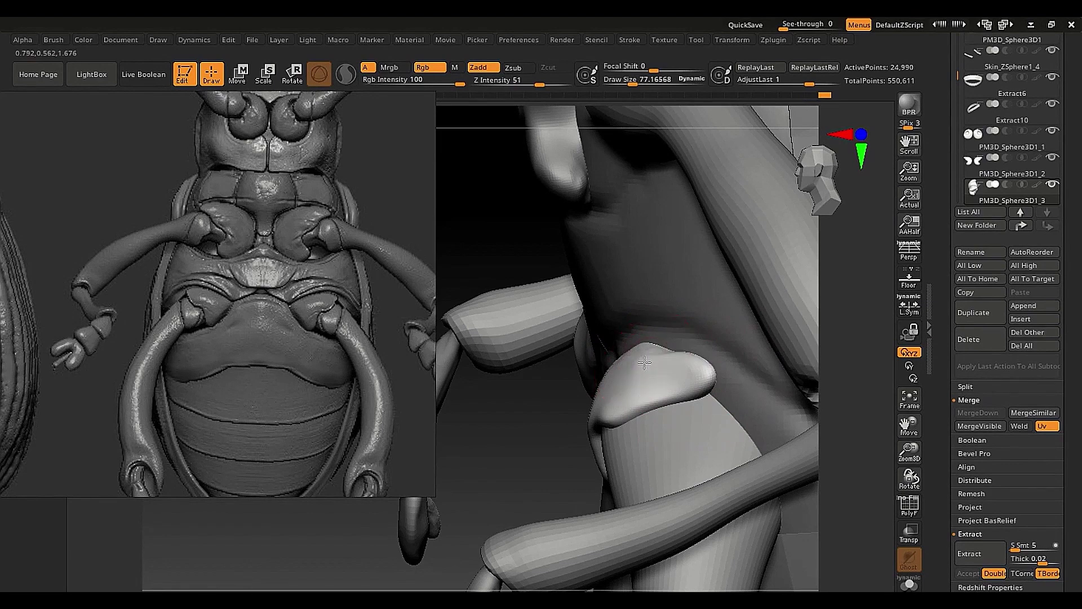
mouse_move(628, 350)
right_down()
mouse_move(667, 373)
mouse_move(703, 362)
mouse_move(695, 357)
right_up()
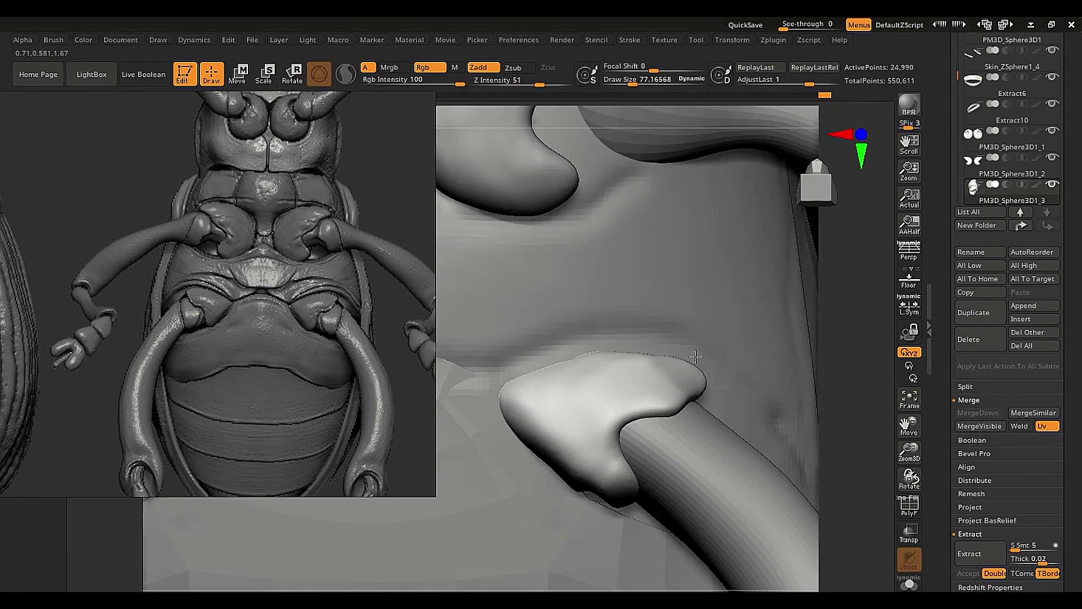
Adjust the rear leg joint's upper outer edge from below with the Move brush at a draw size of about 81.
key(s)
mouse_move(659, 361)
mouse_down()
mouse_move(602, 353)
mouse_move(611, 362)
mouse_up()
key(s)
key(s)
key(s)
right_drag(670, 363, 648, 370)
key(s)
drag(649, 371, 644, 372)
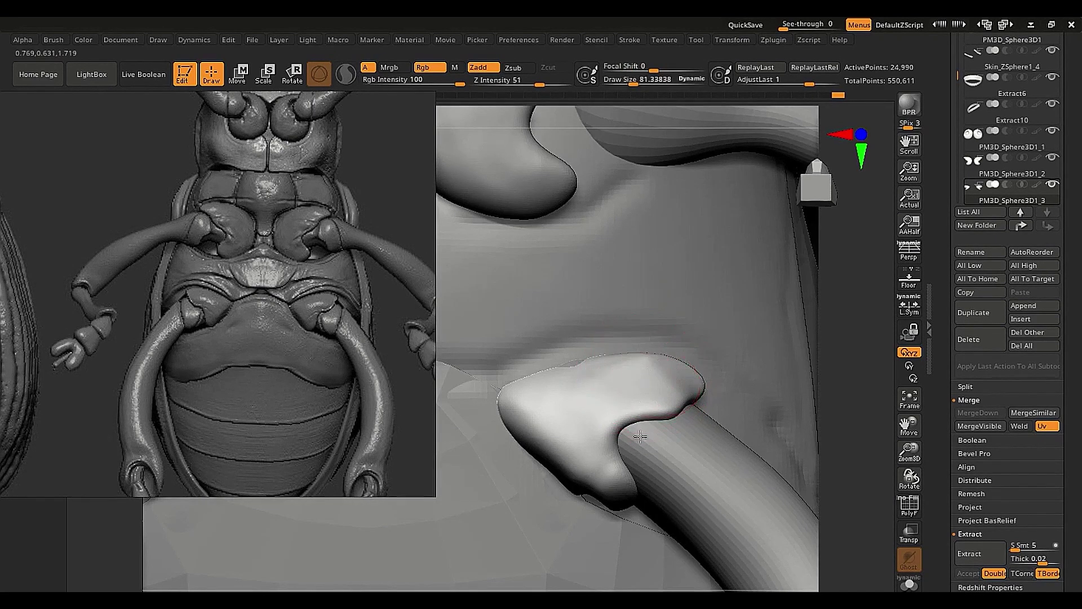
Pull the rear leg joint's inner edge out over the body and refine its underside outline, using draw sizes of about 95 and 86.
right_drag(641, 369, 646, 402)
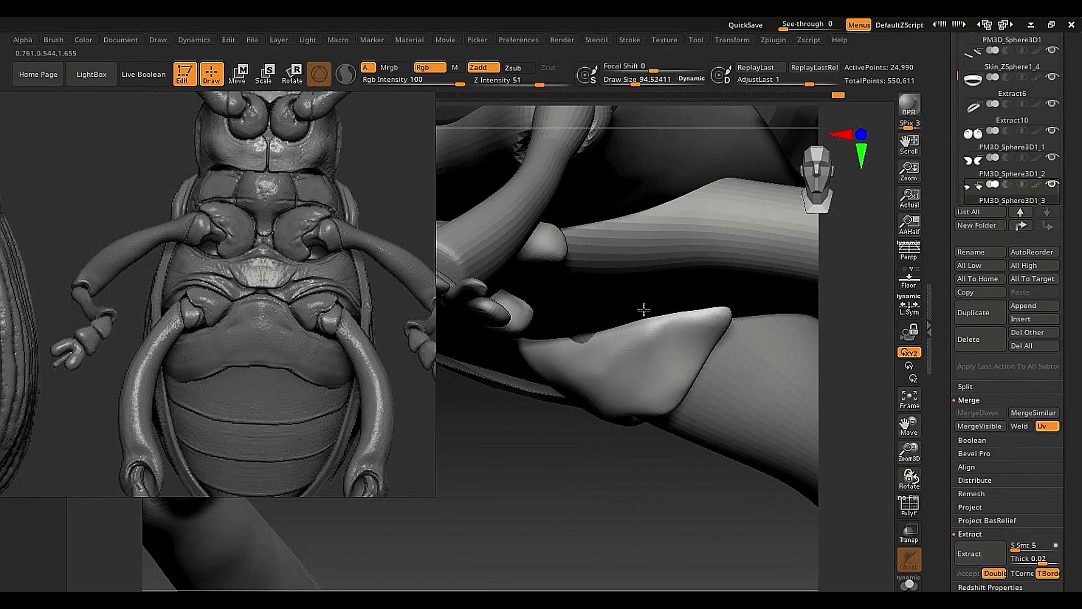
drag(599, 354, 591, 342)
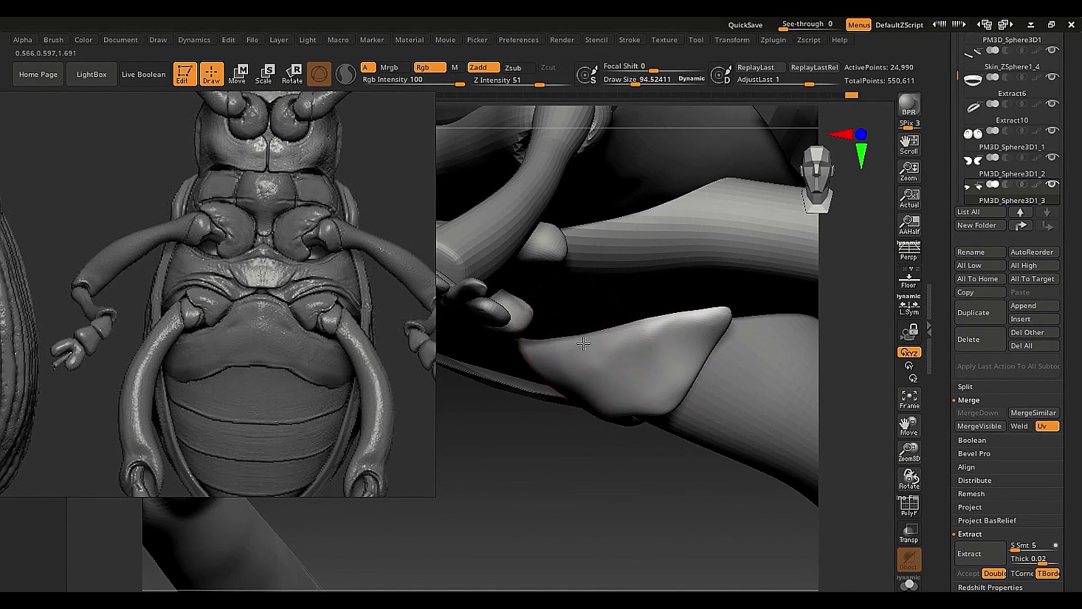
mouse_move(604, 380)
shift+right_down()
mouse_move(615, 355)
mouse_move(607, 399)
mouse_move(648, 406)
mouse_move(693, 350)
mouse_move(718, 343)
shift+right_up()
key(s)
mouse_move(719, 344)
mouse_down()
mouse_move(707, 337)
mouse_move(692, 350)
mouse_up()
key(s)
drag(683, 359, 637, 394)
key(s)
drag(633, 397, 635, 398)
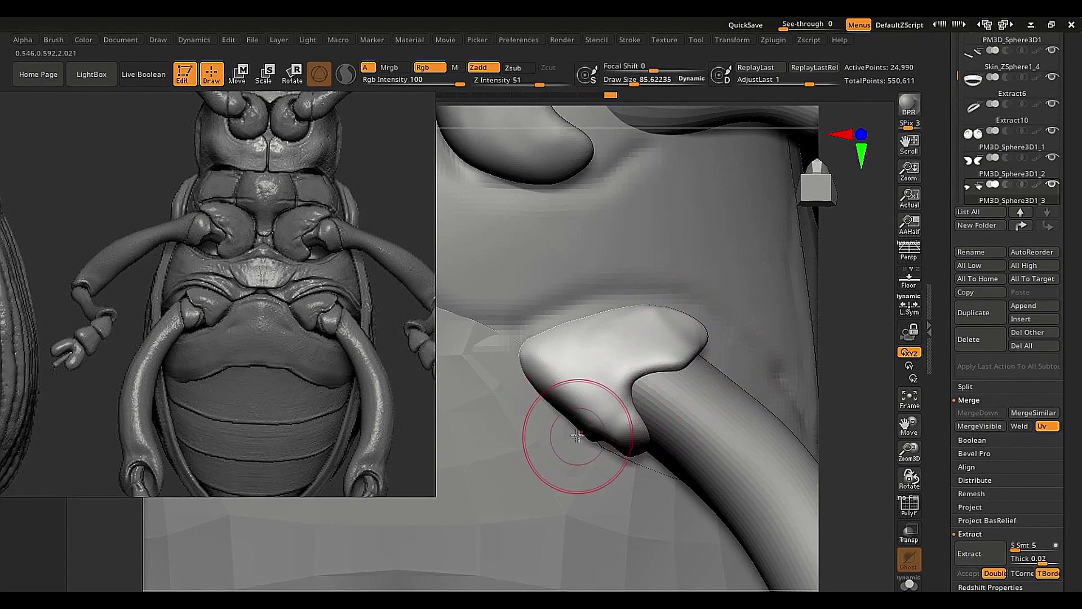
Show the whole beetle from below and move the reference image aside so it no longer covers the model.
ctrl+right_drag(581, 434, 557, 347)
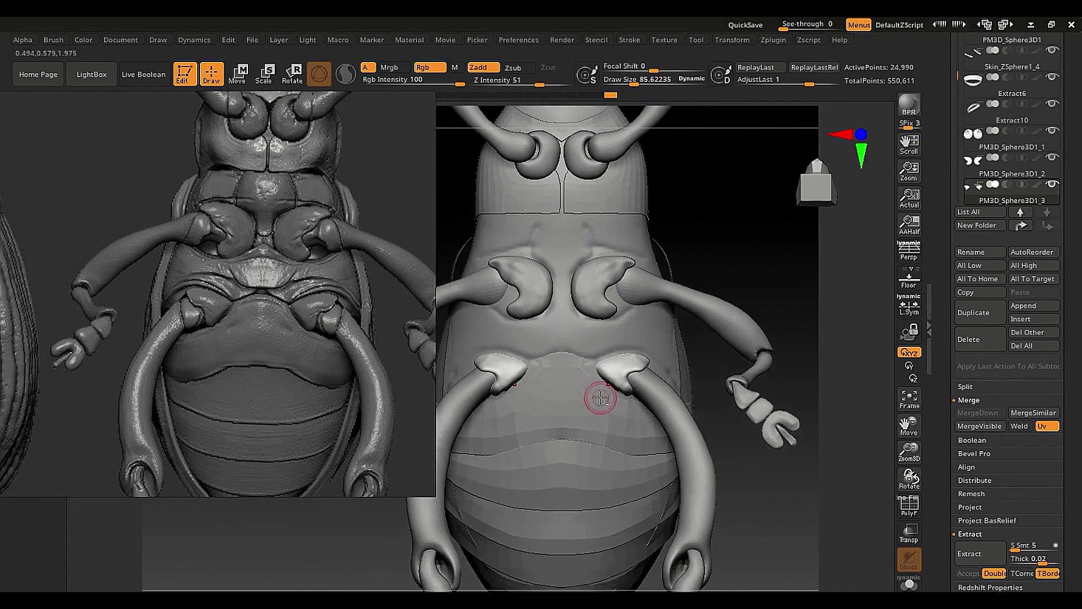
ctrl+right_drag(601, 398, 525, 414)
drag(733, 297, 723, 322)
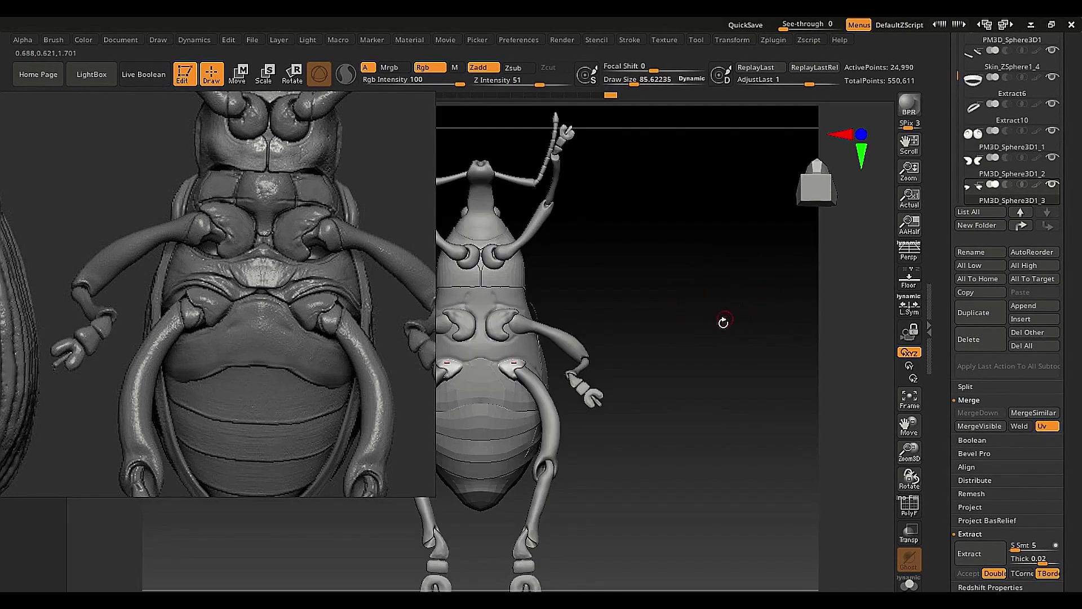
drag(306, 177, 210, 264)
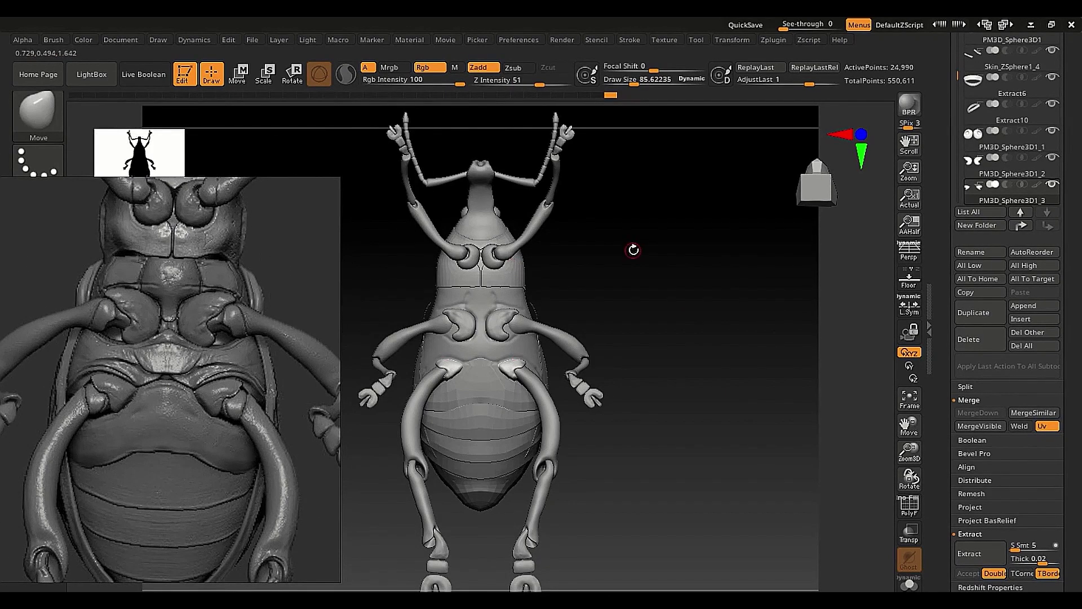